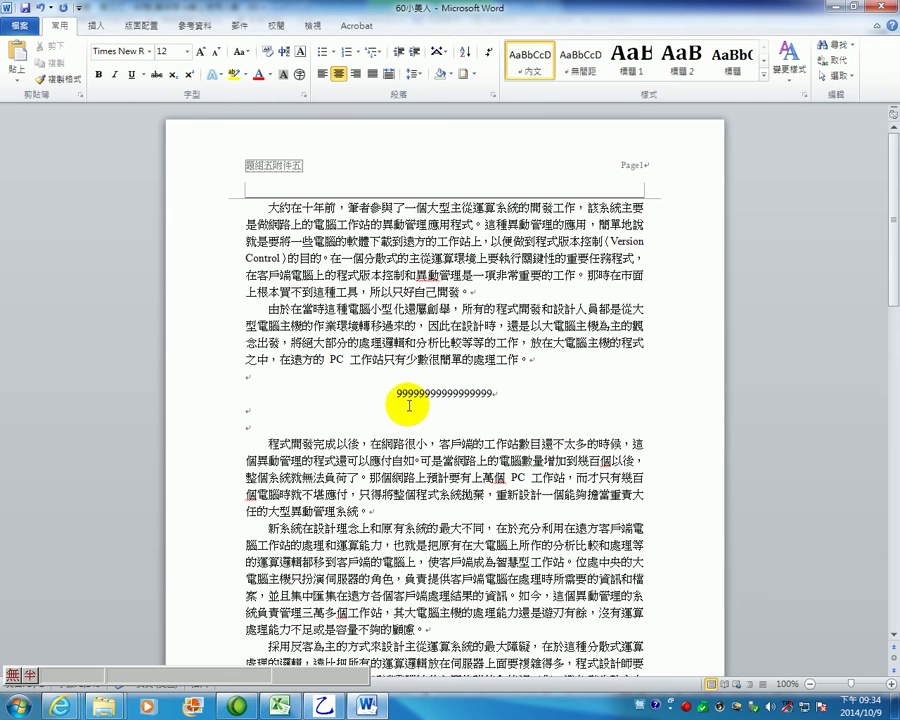
Italicize the centred placeholder line of 9s between the second and third paragraphs of the Word document.
left_click_drag(397, 393, 518, 392)
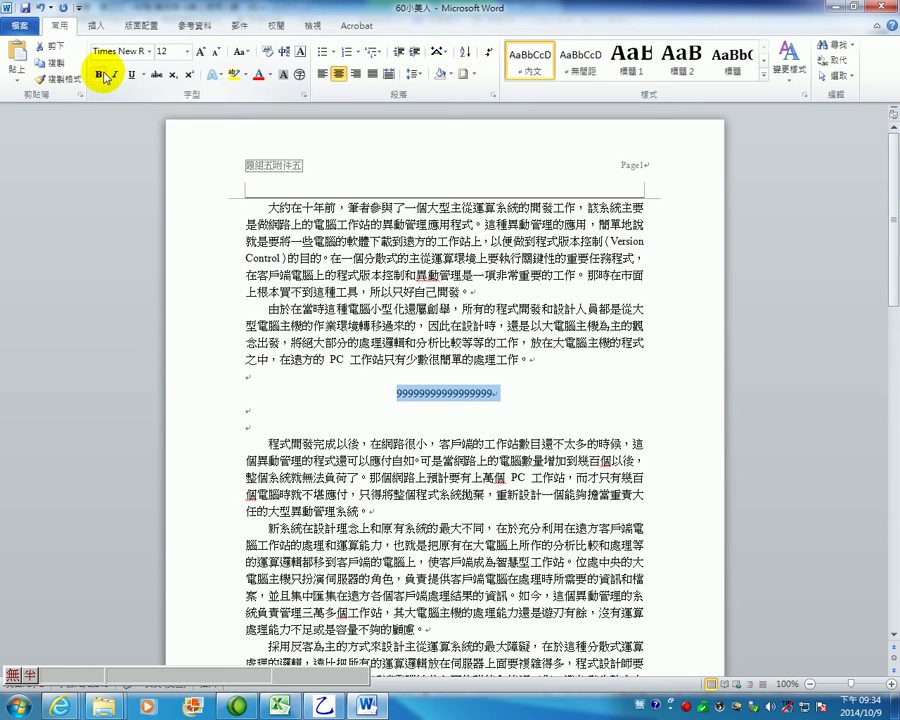
left_click(114, 78)
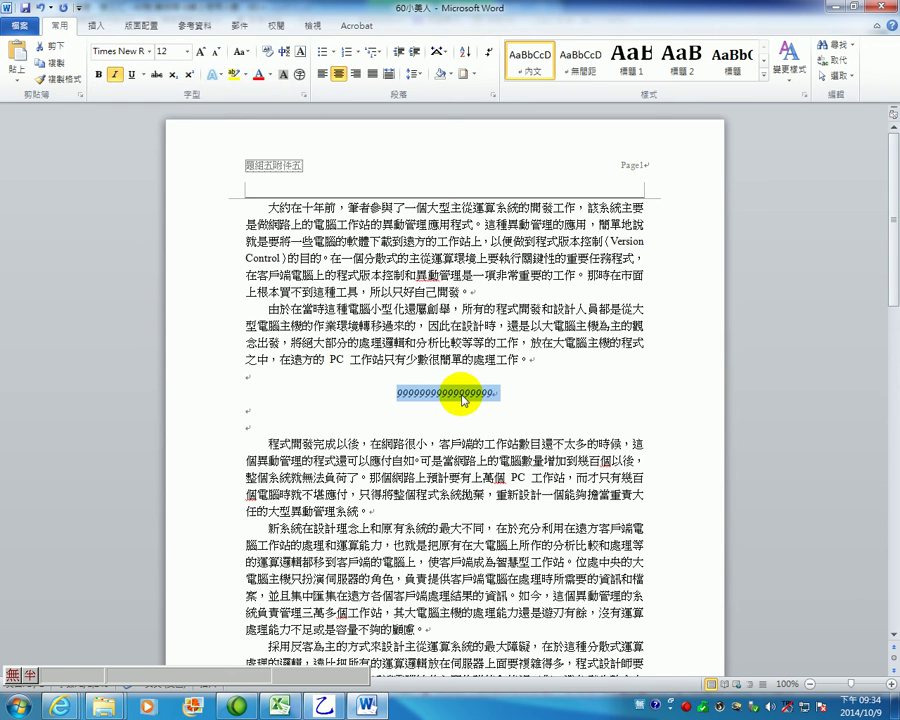
left_click(244, 411)
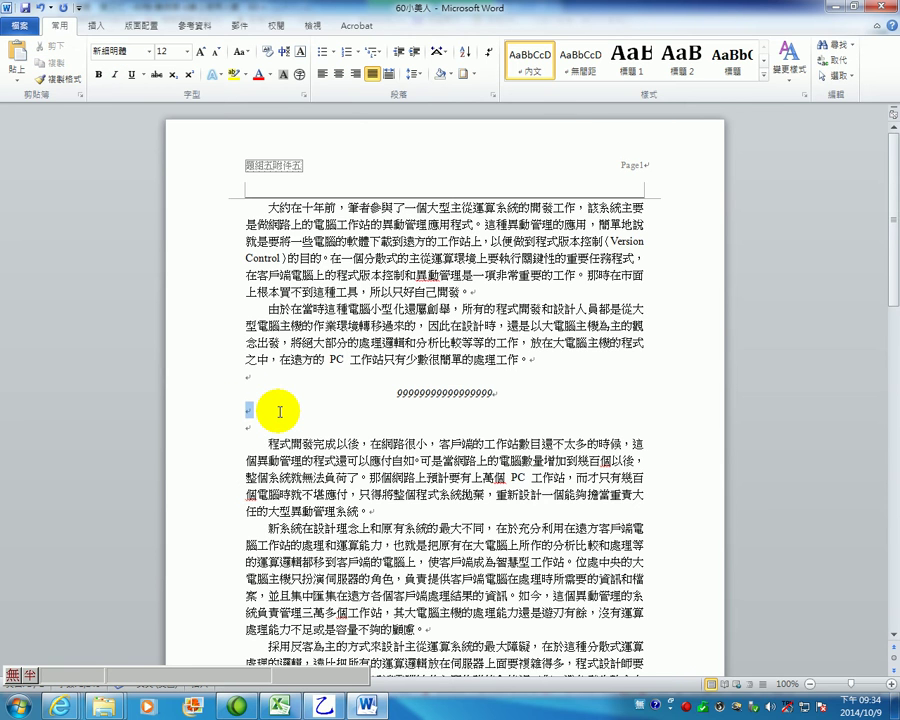
left_click(246, 376)
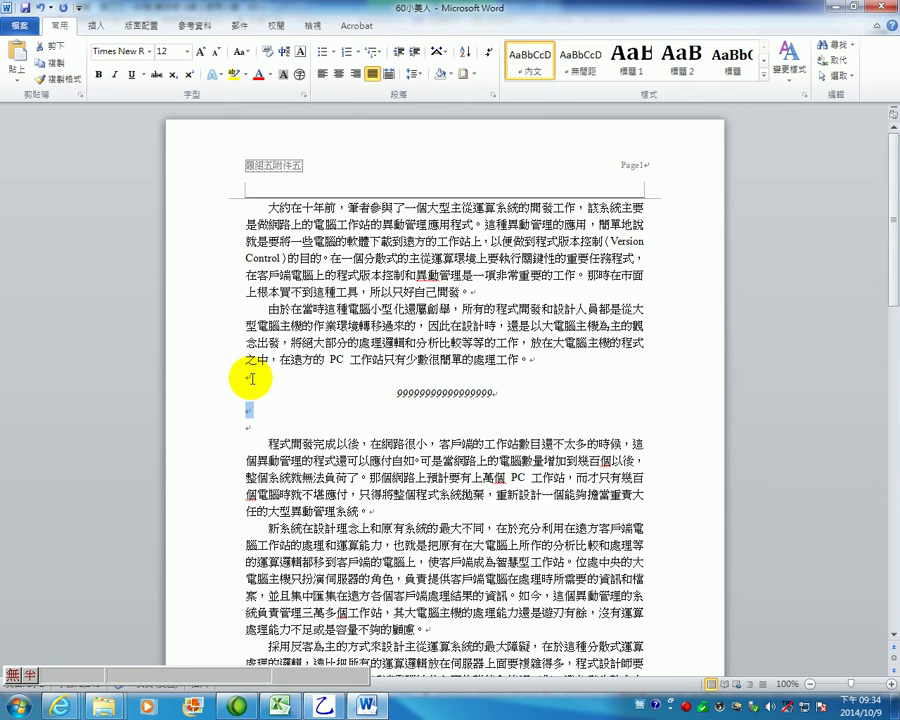
left_click_drag(247, 417, 287, 414)
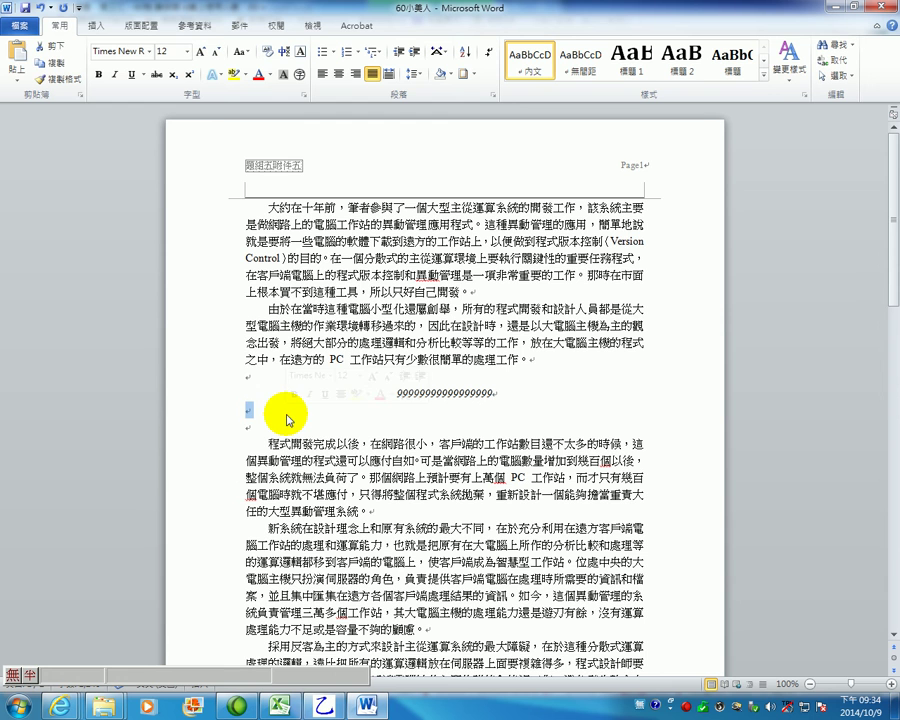
left_click(478, 390)
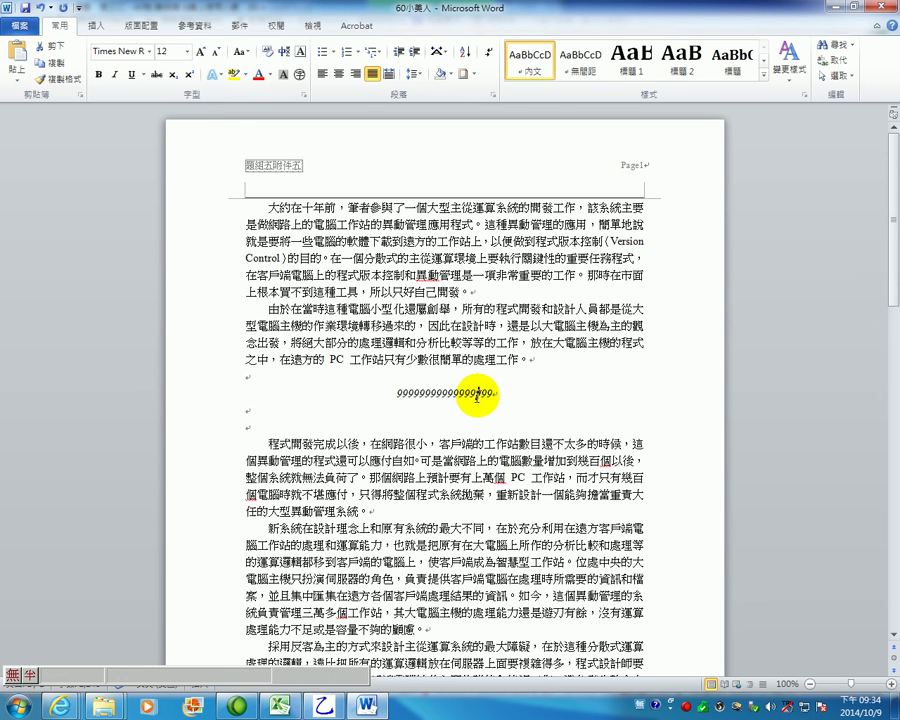
Switch to the Excel workbook, open the 5-3-1 sheet and compare its product table with the exam's attachment 5-5 sample.
left_click(281, 708)
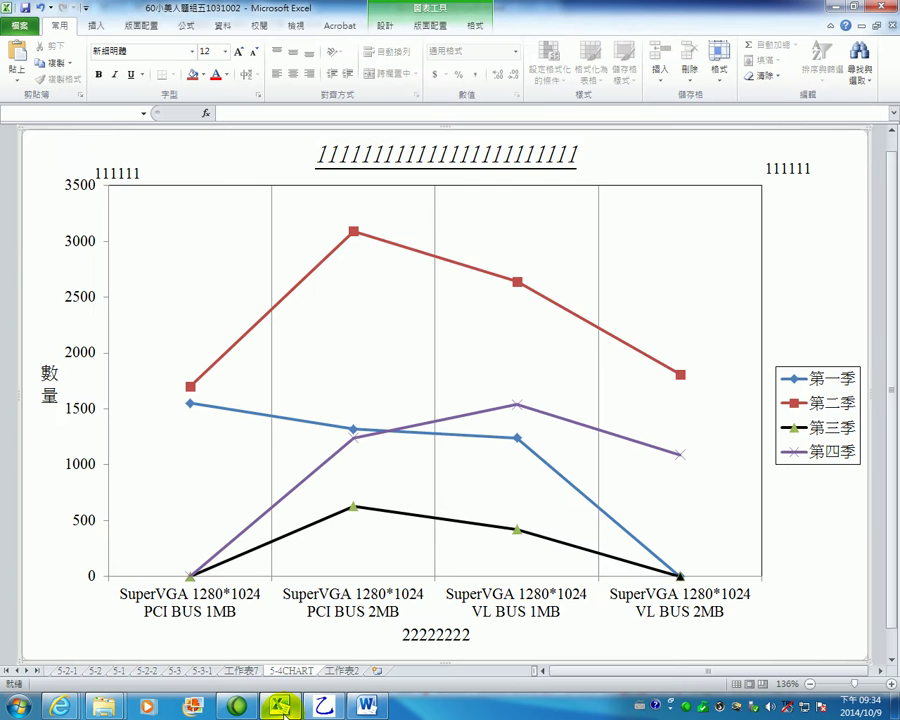
left_click(205, 670)
left_click(389, 333)
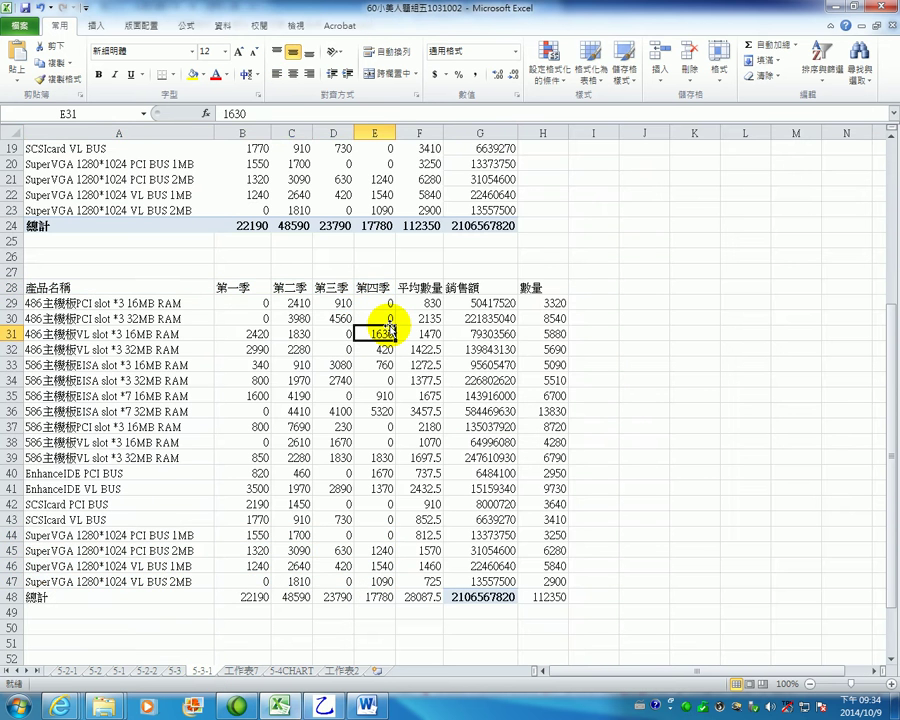
left_click(324, 707)
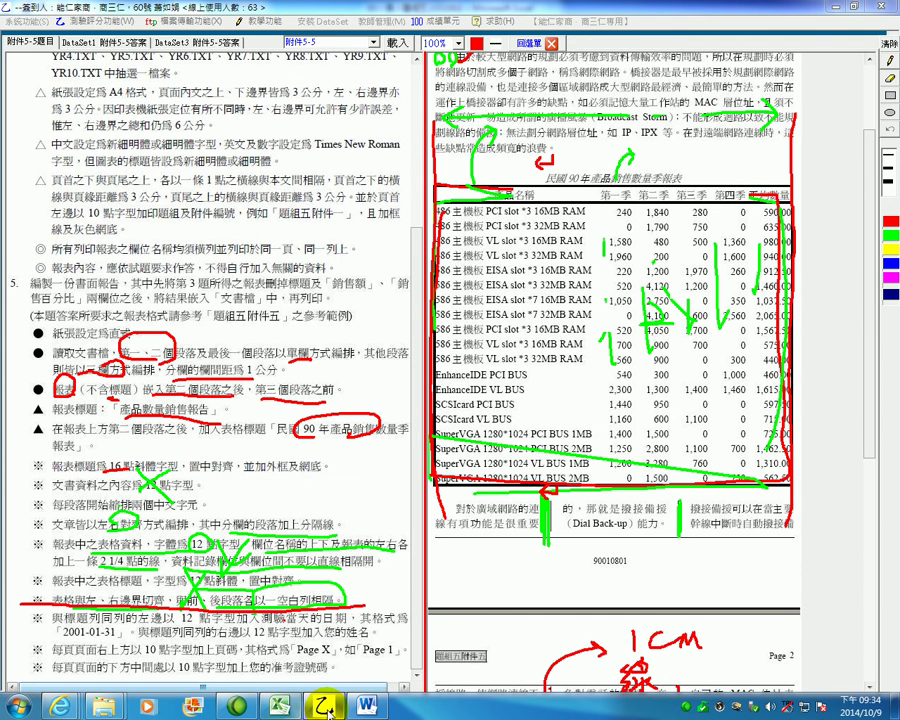
left_click(278, 706)
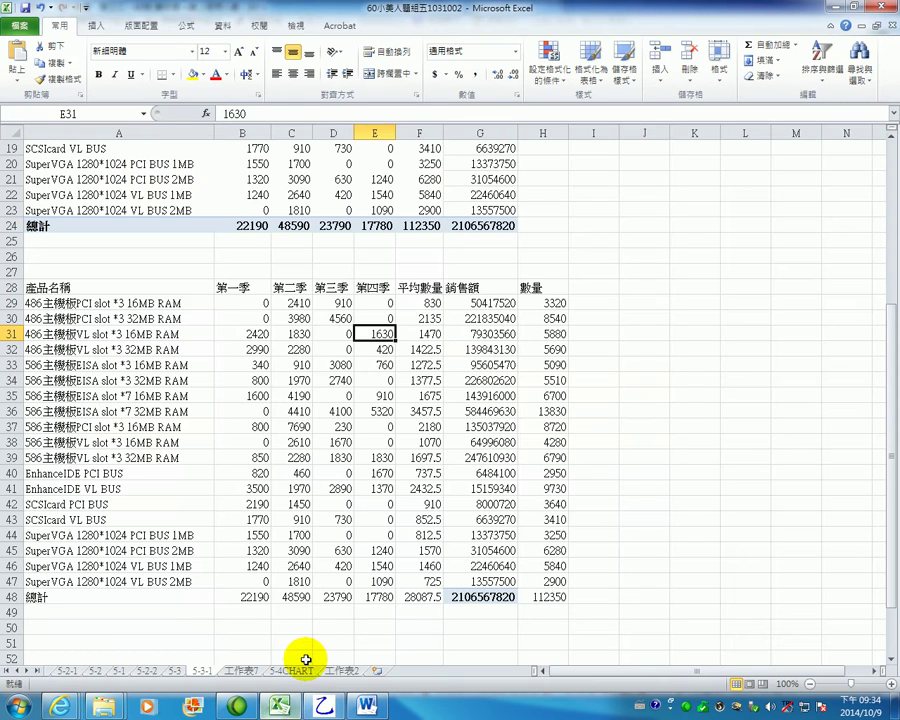
left_click(424, 287)
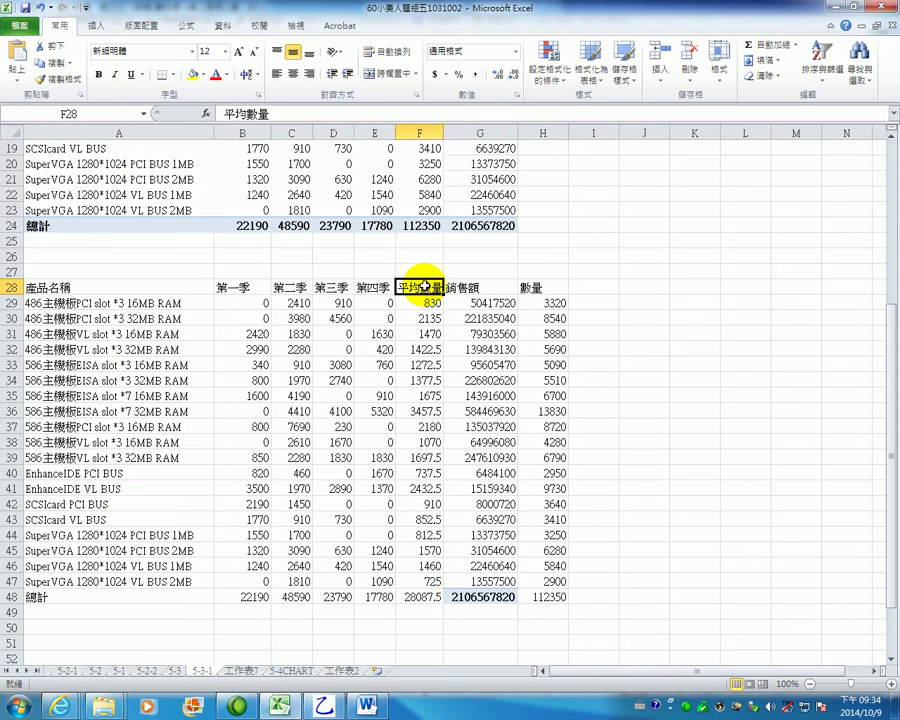
left_click_drag(18, 290, 420, 583)
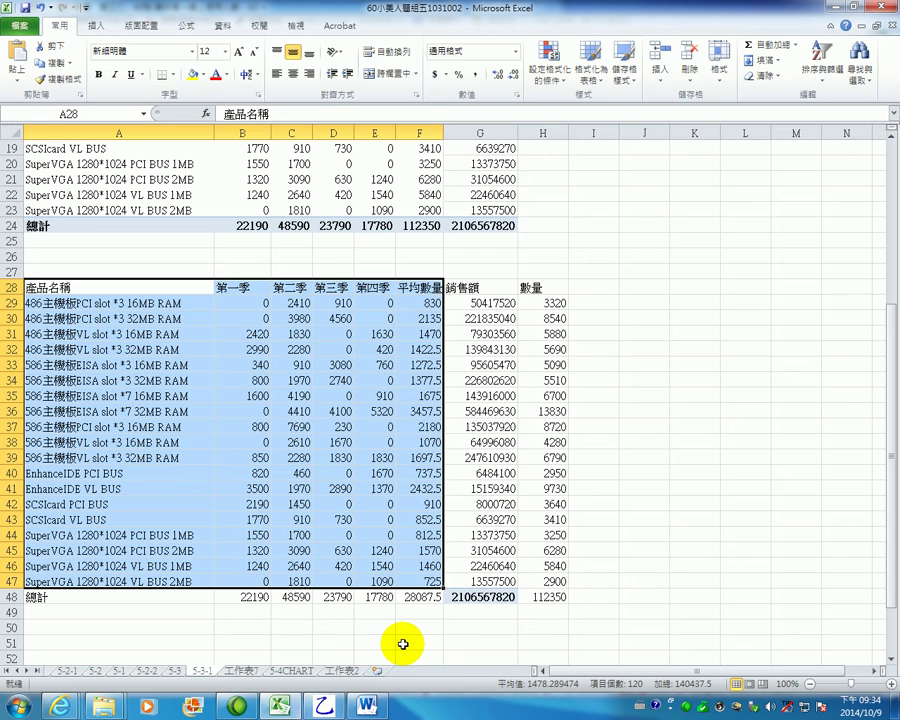
left_click(177, 287)
left_click(115, 133)
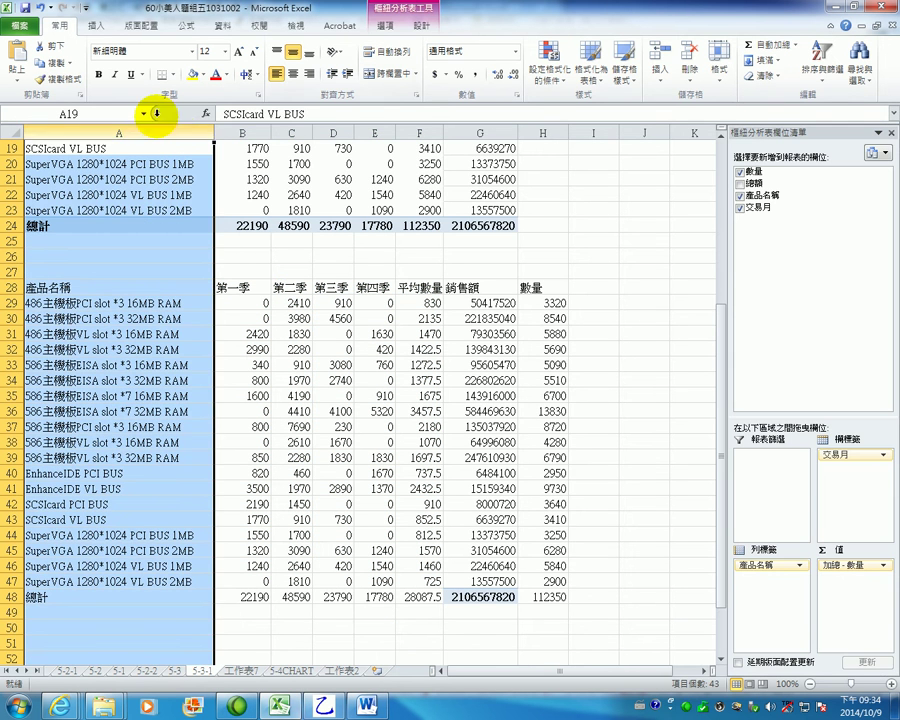
left_click_drag(241, 133, 420, 165)
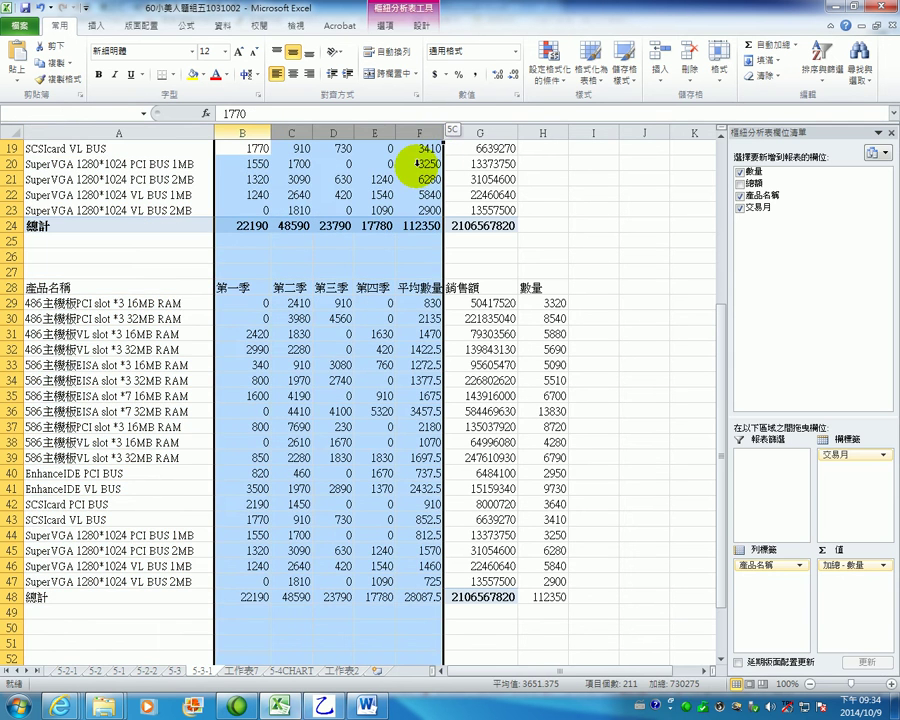
Format the 平均數量 values in F29:F47 with two decimal places.
left_click_drag(422, 300, 430, 582)
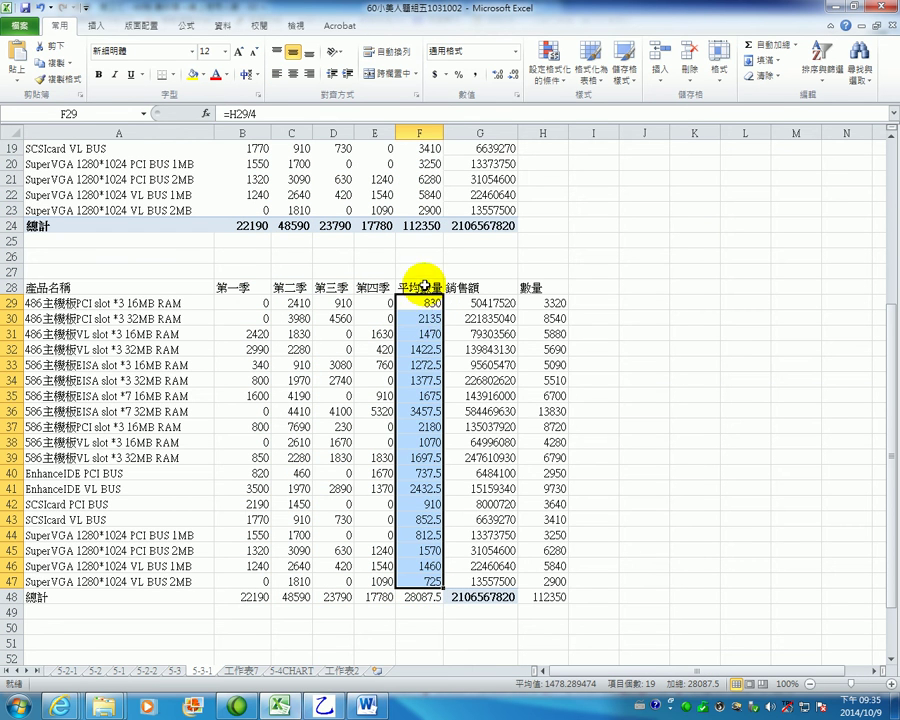
right_click(427, 326)
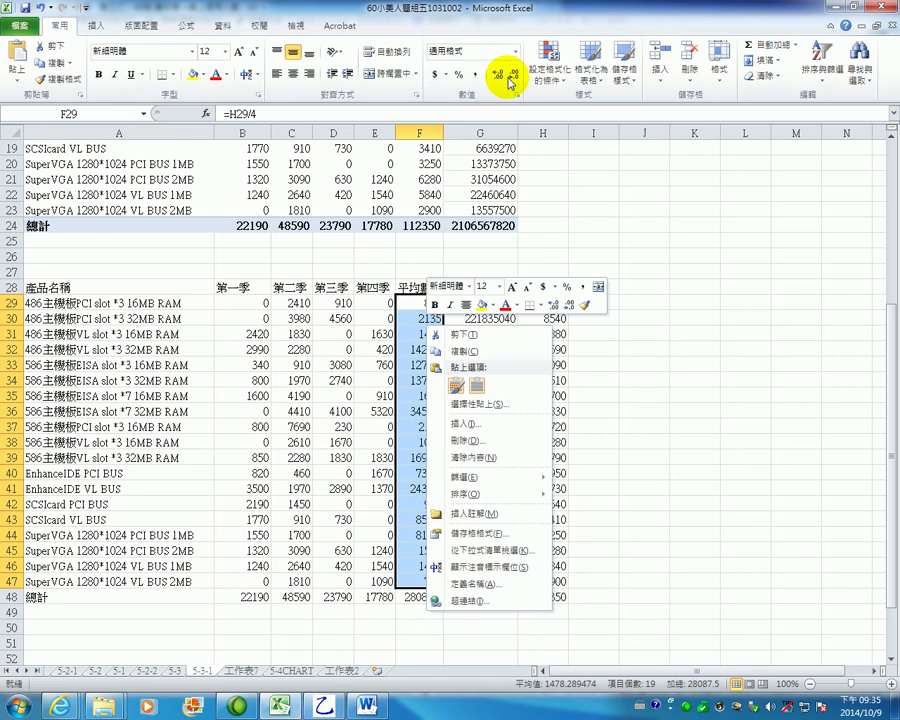
left_click(498, 76)
left_click(499, 76)
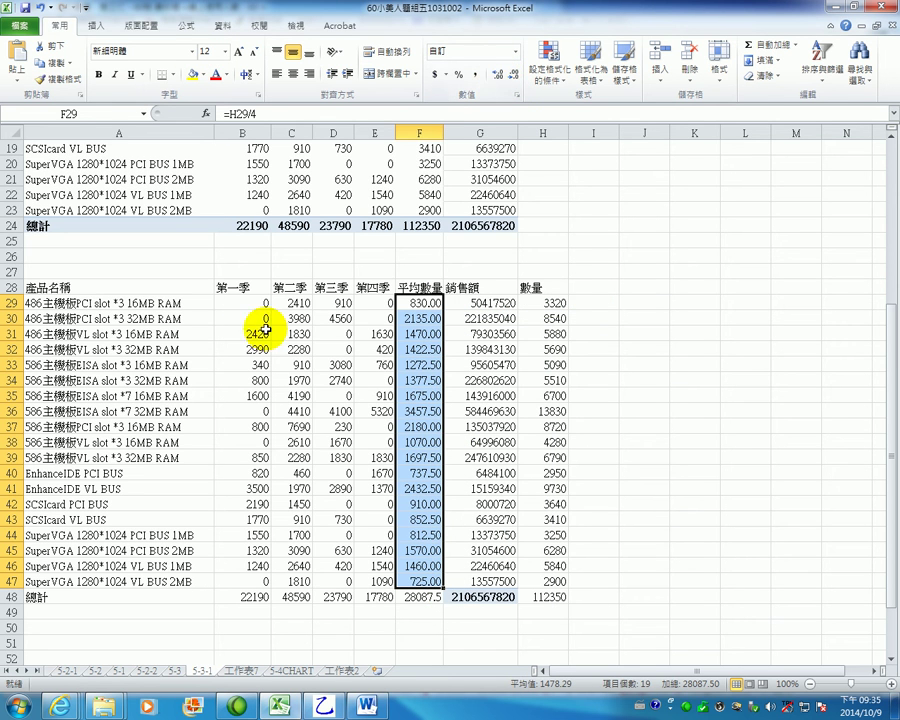
Apply the comma style to B29:F47 and auto-fit the widths of columns B to F.
left_click_drag(250, 304, 423, 578)
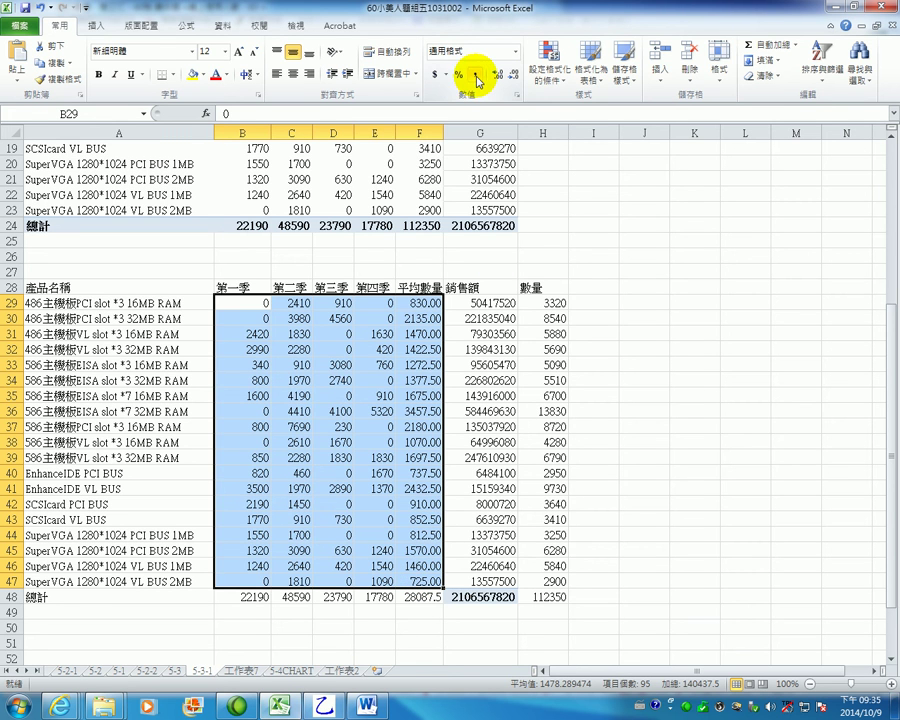
left_click(477, 80)
left_click(420, 458)
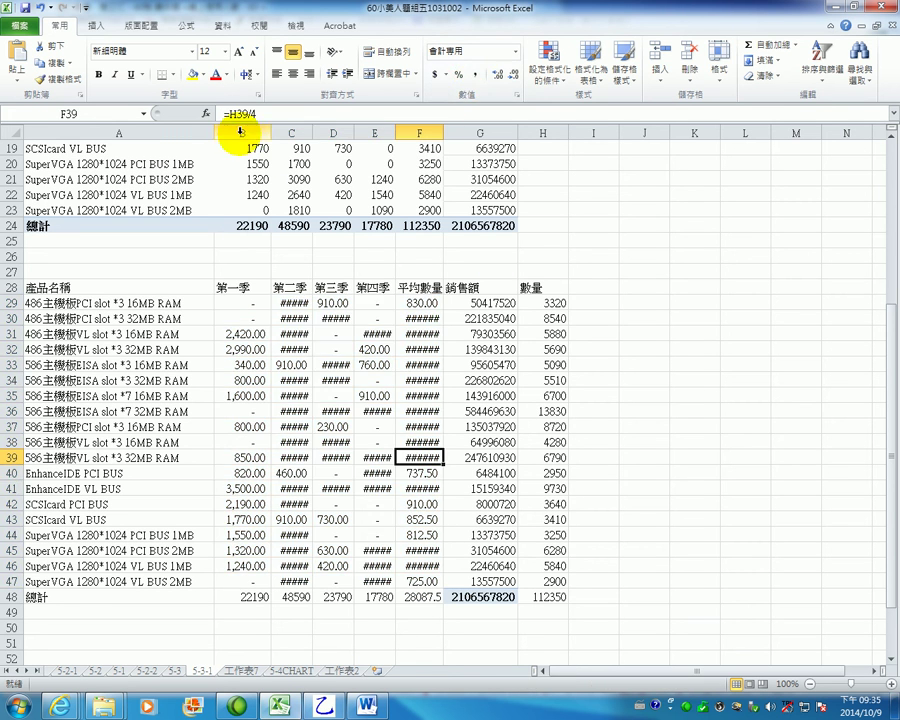
left_click_drag(242, 133, 395, 137)
double_click(395, 136)
left_click(527, 318)
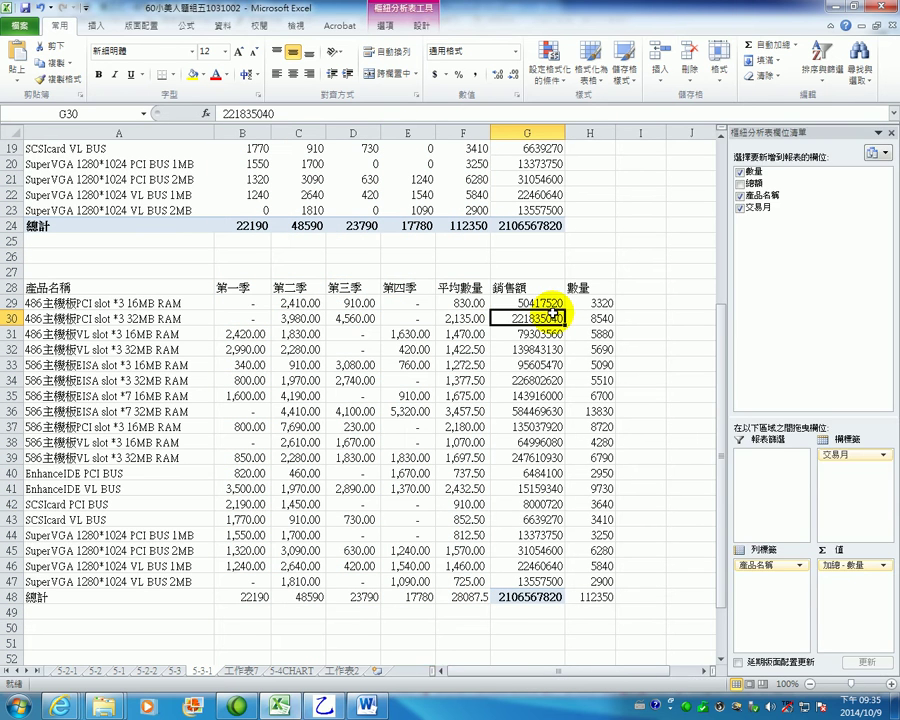
left_click(527, 504)
Give B29:F47 the custom number format _-* #,##0_-;-* #,##0_-;_-* "0"_-;_-@_- so that zeros display as 0.
left_click(258, 305)
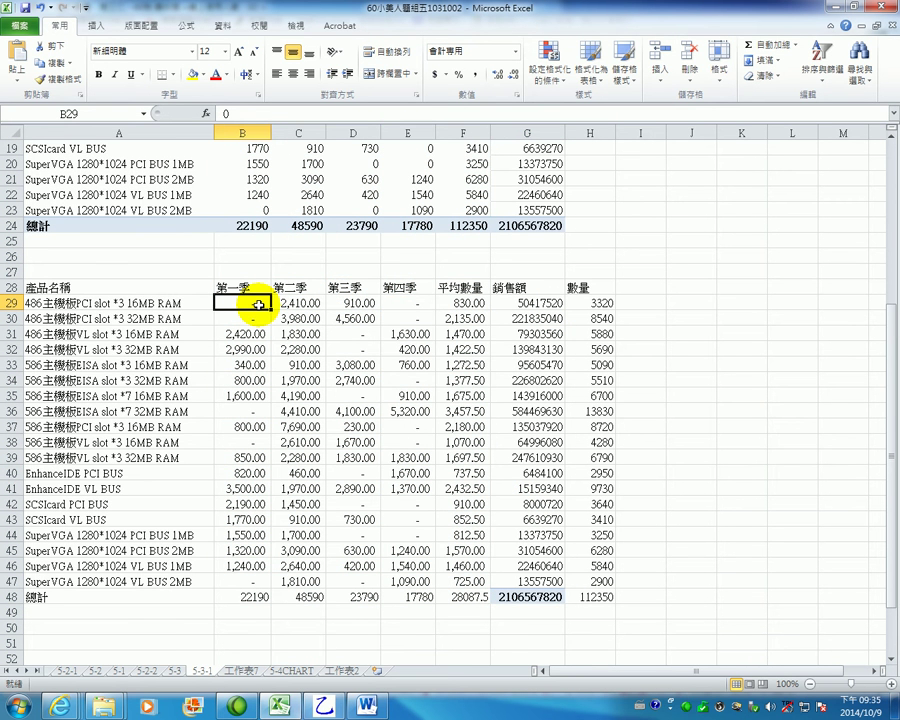
left_click_drag(258, 305, 456, 584)
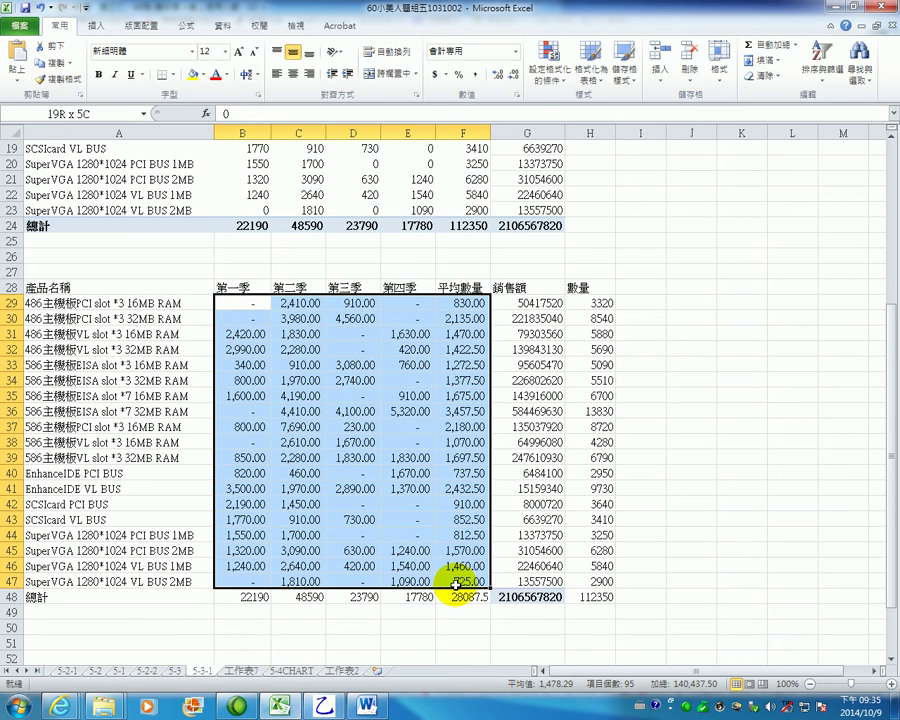
right_click(427, 537)
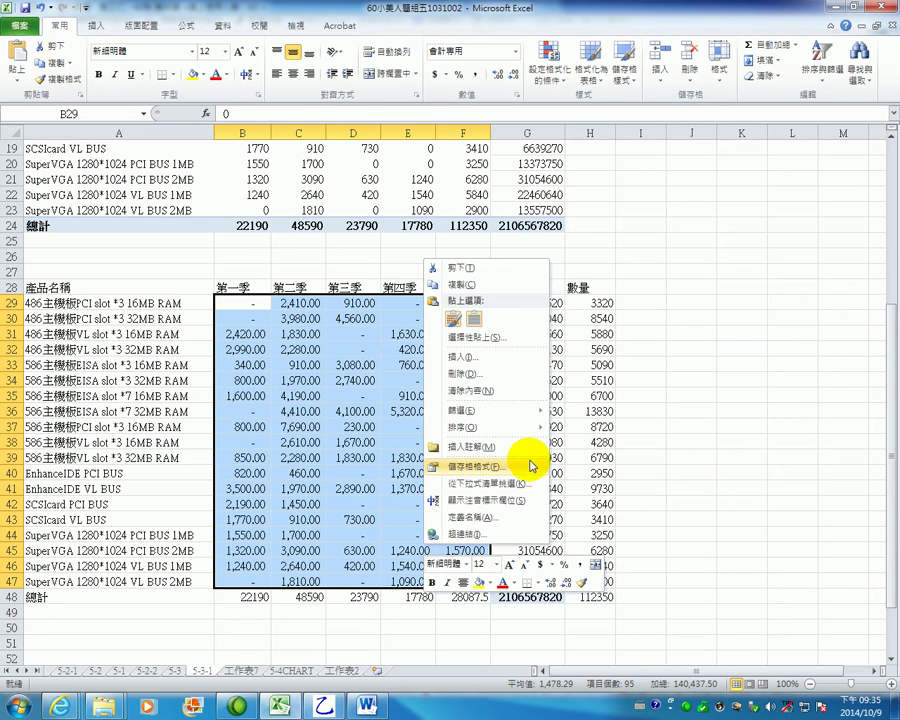
left_click(514, 463)
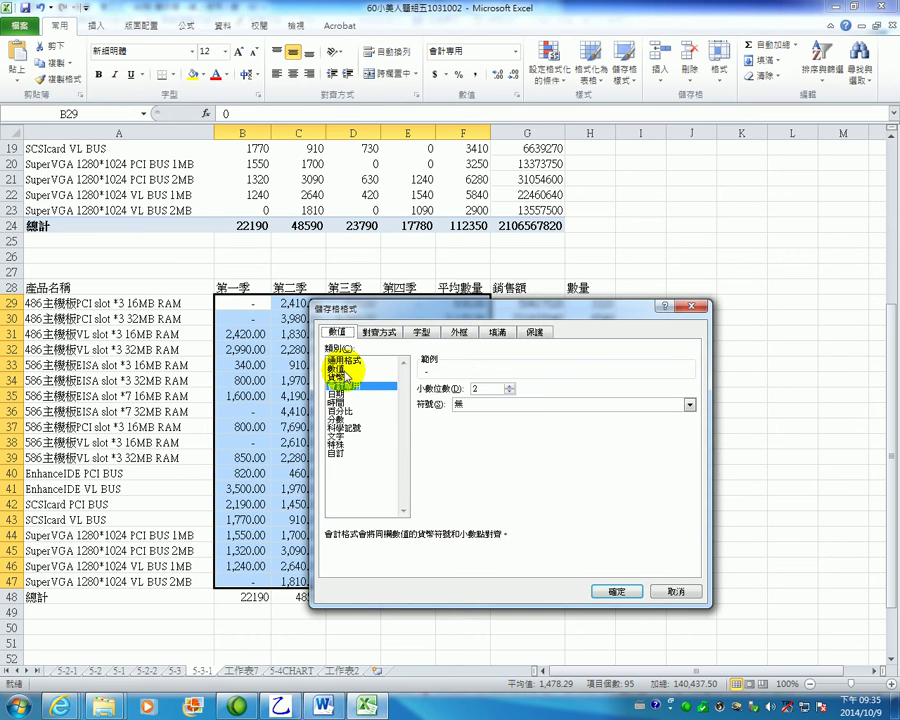
left_click(336, 452)
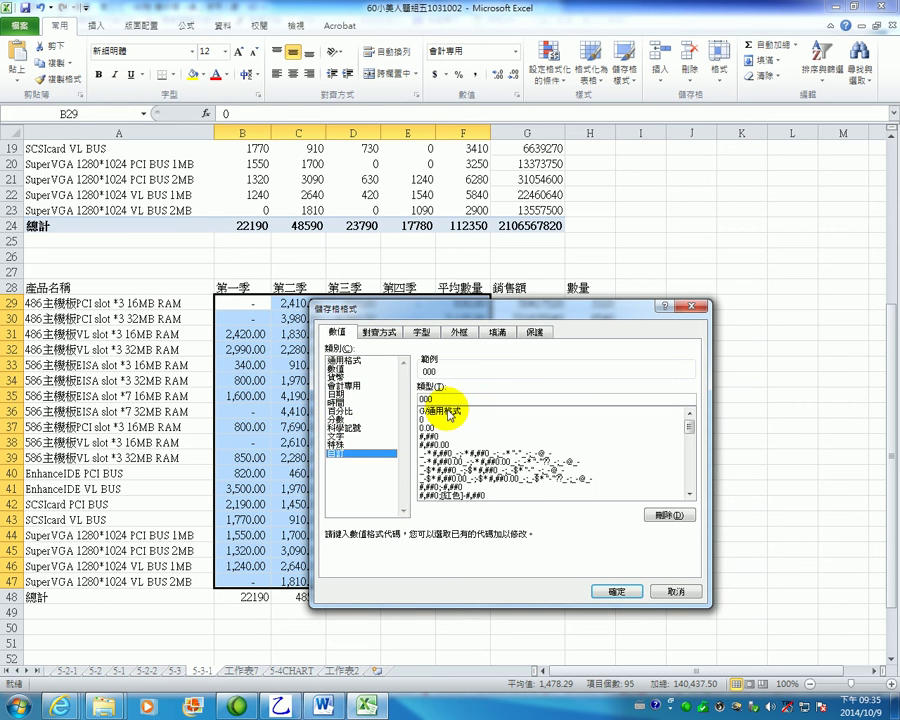
left_click(516, 454)
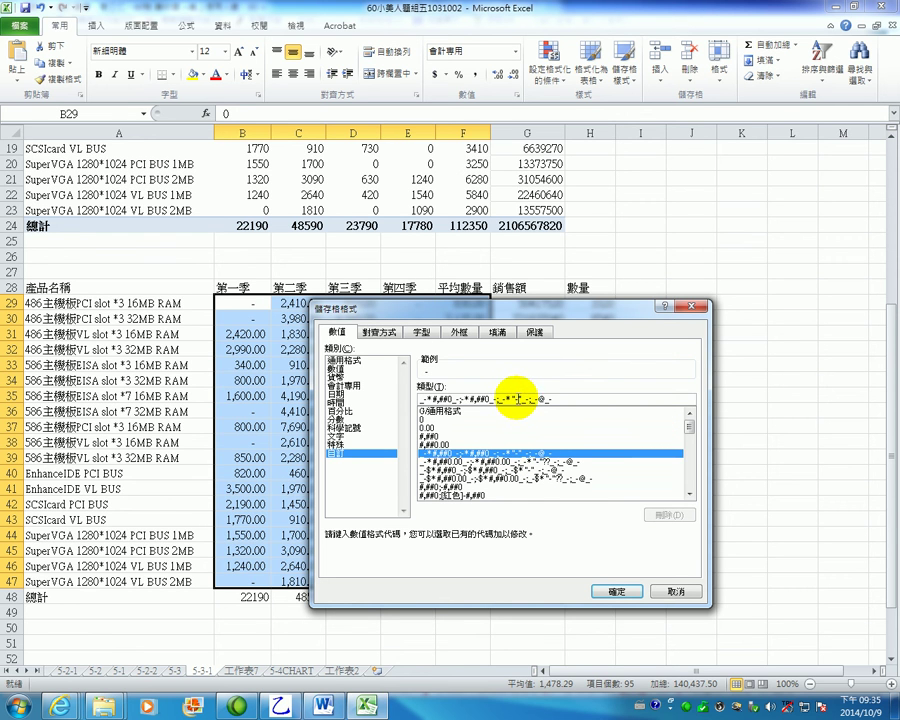
type("0")
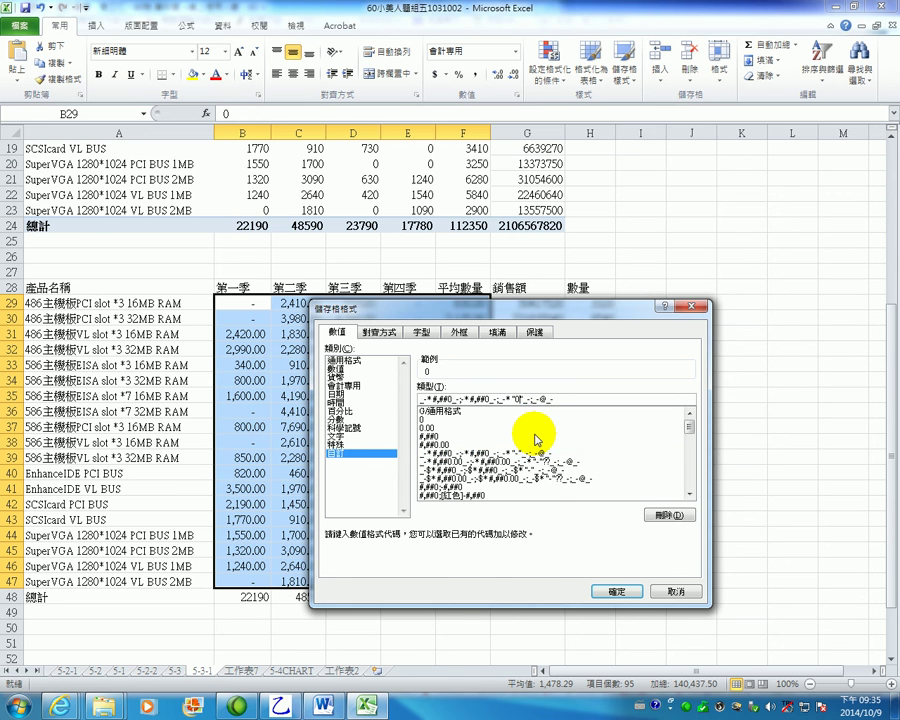
key("Return")
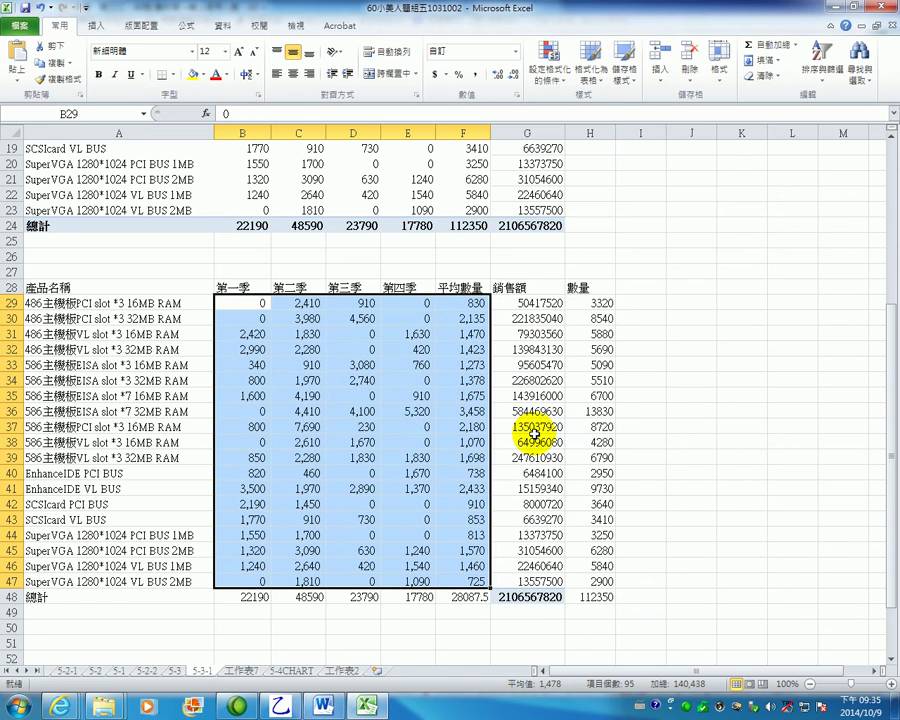
Show two decimal places for the 平均數量 values in F29:F47, keeping the thousands separators.
left_click_drag(465, 302, 466, 575)
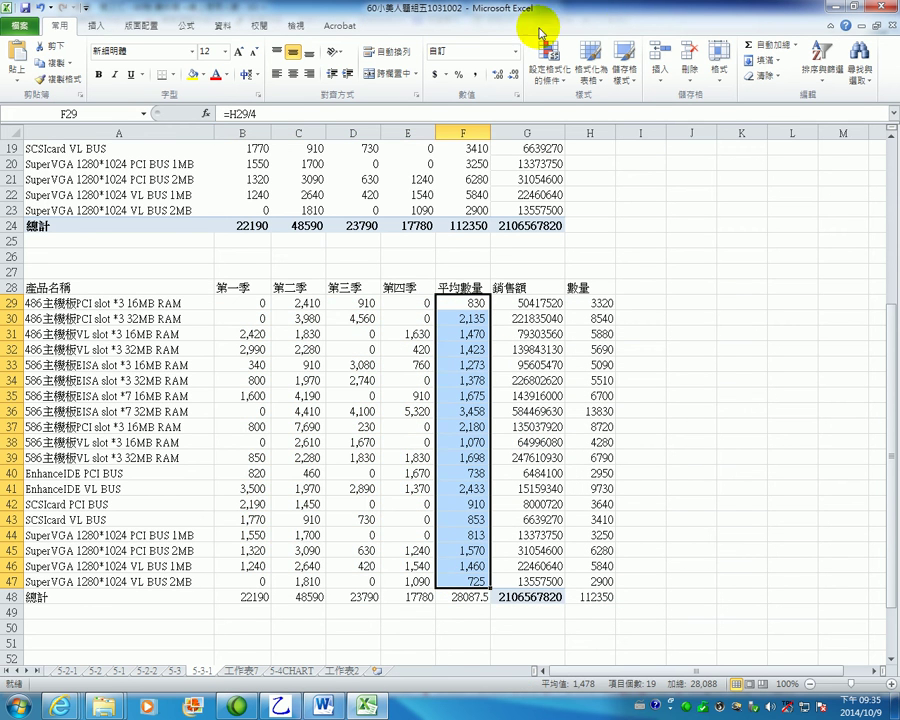
left_click(497, 76)
left_click(497, 76)
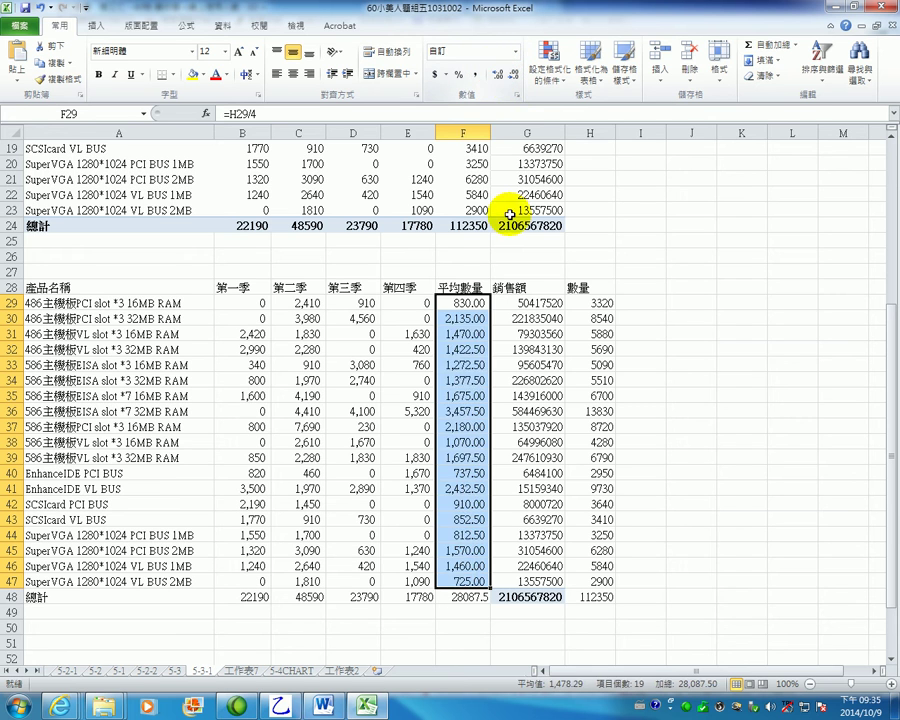
left_click(580, 380)
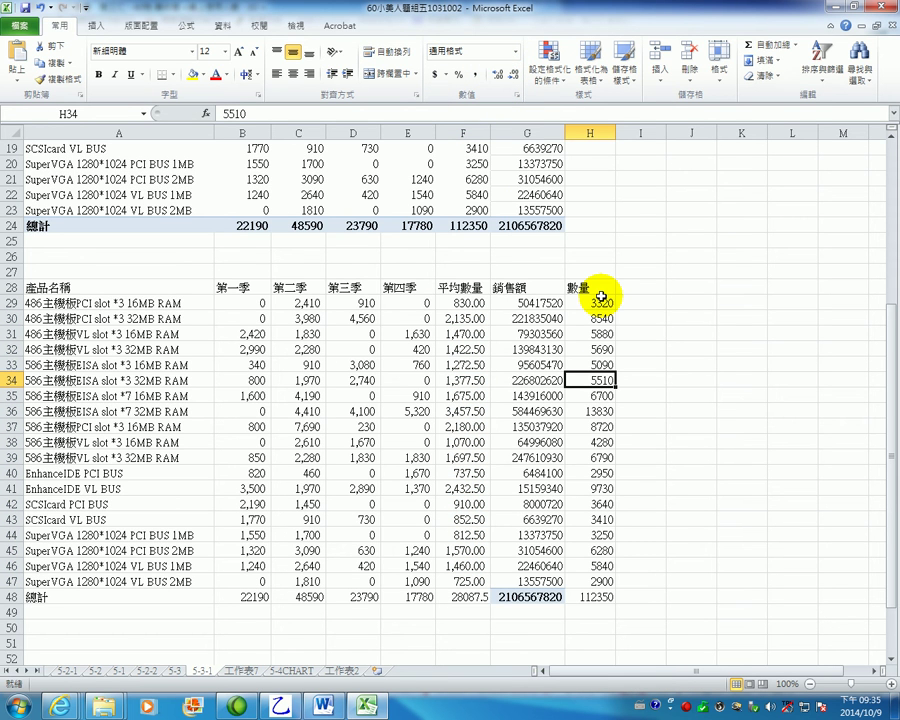
left_click(585, 550)
Compare the table in A28:F47, from 產品名稱 to 平均數量, with the exam's sample report.
left_click(474, 582)
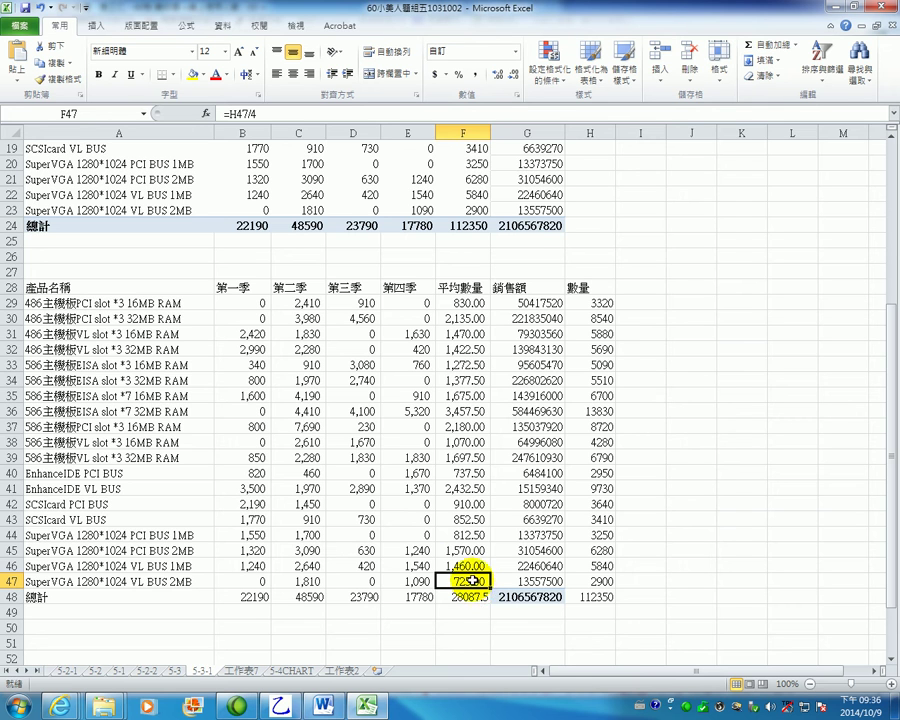
left_click_drag(480, 582, 36, 282)
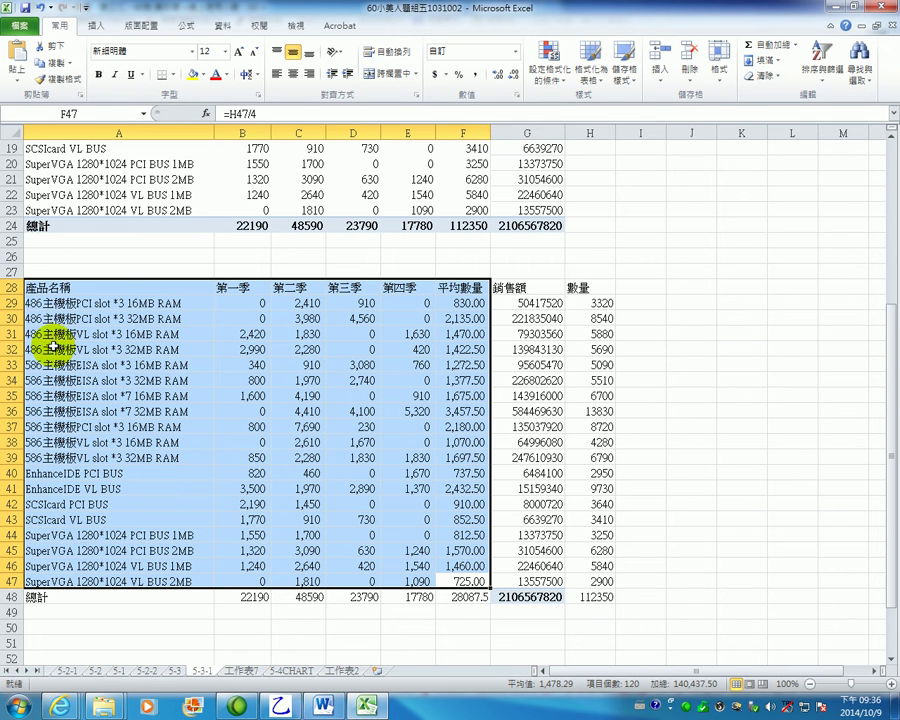
left_click(245, 287)
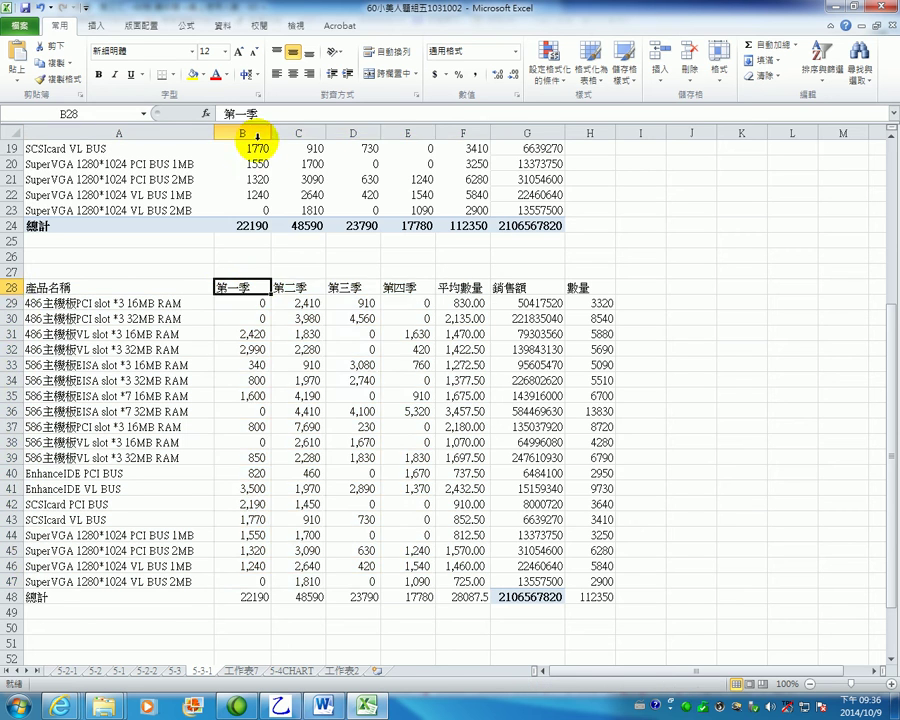
left_click_drag(237, 148, 439, 154)
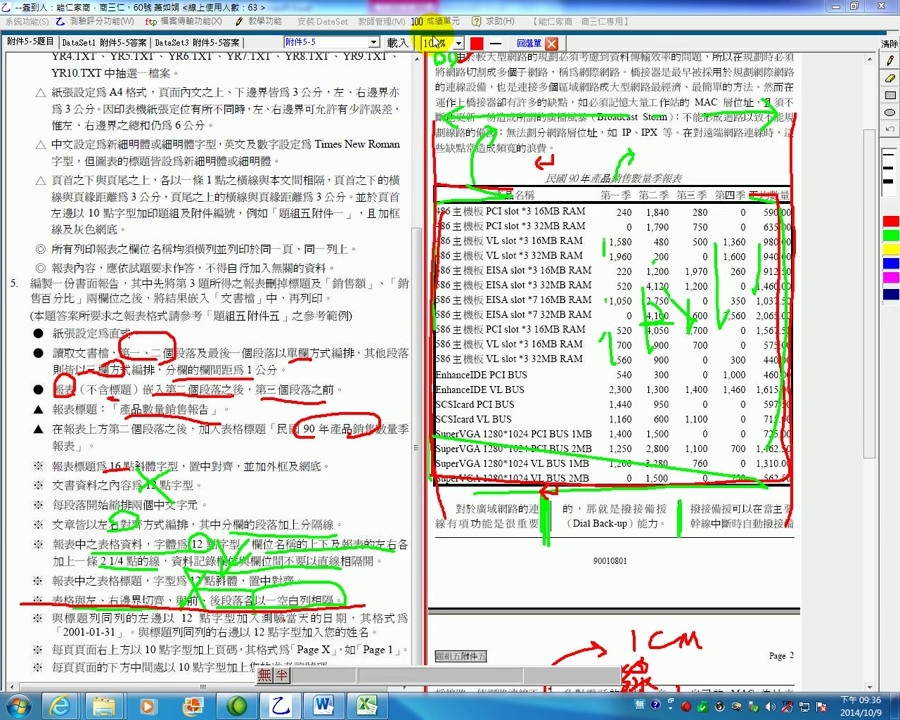
Load exam attachment 5-4 and then attachment 5-3 in the exam viewer, downloading the 5-3 question and sample answer.
left_click(375, 42)
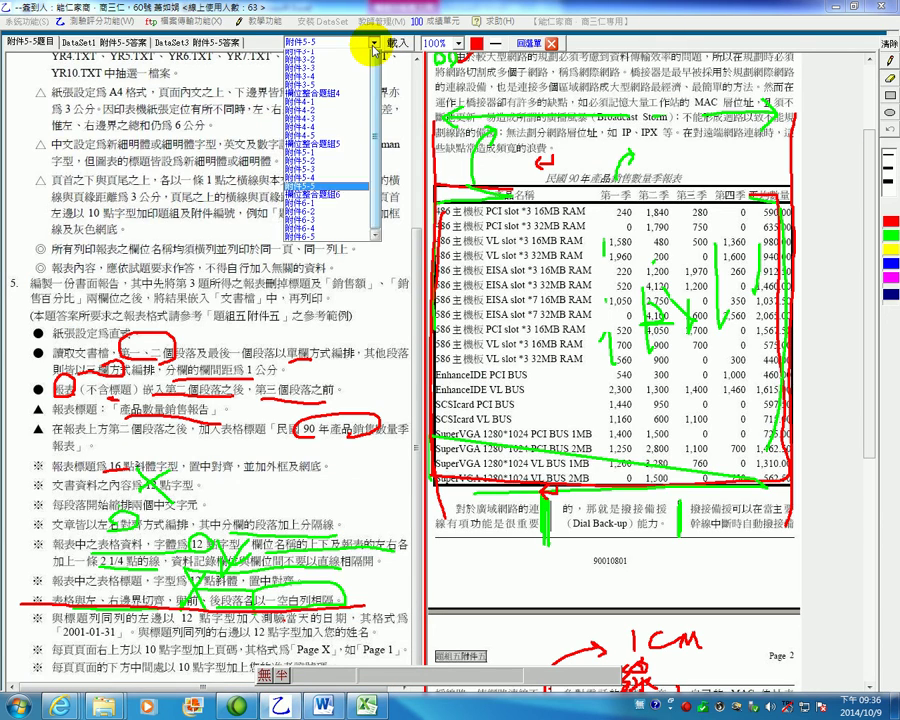
left_click(300, 240)
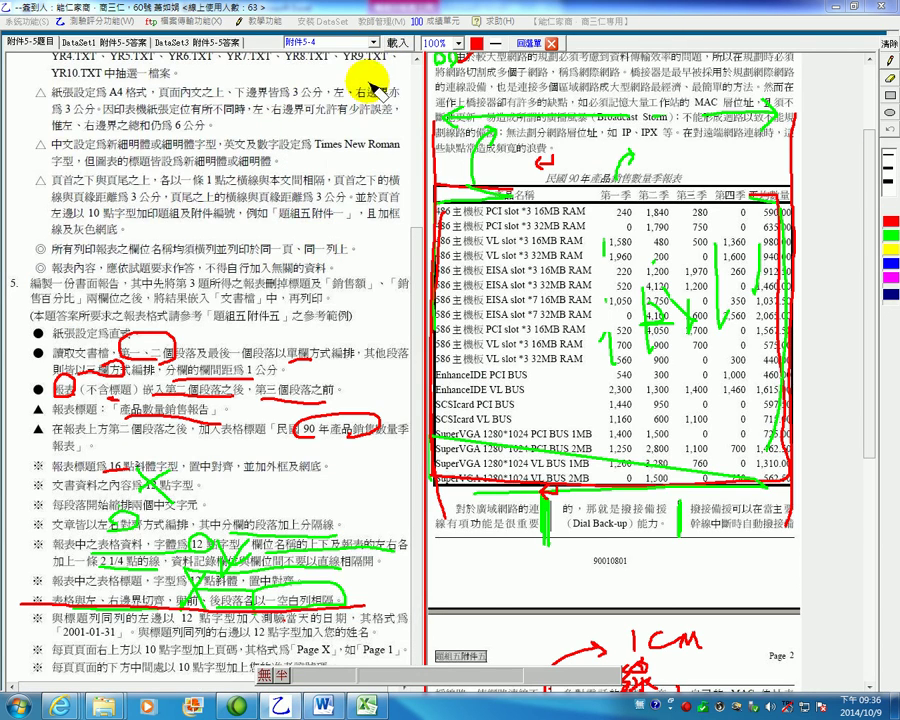
left_click(397, 45)
left_click(374, 42)
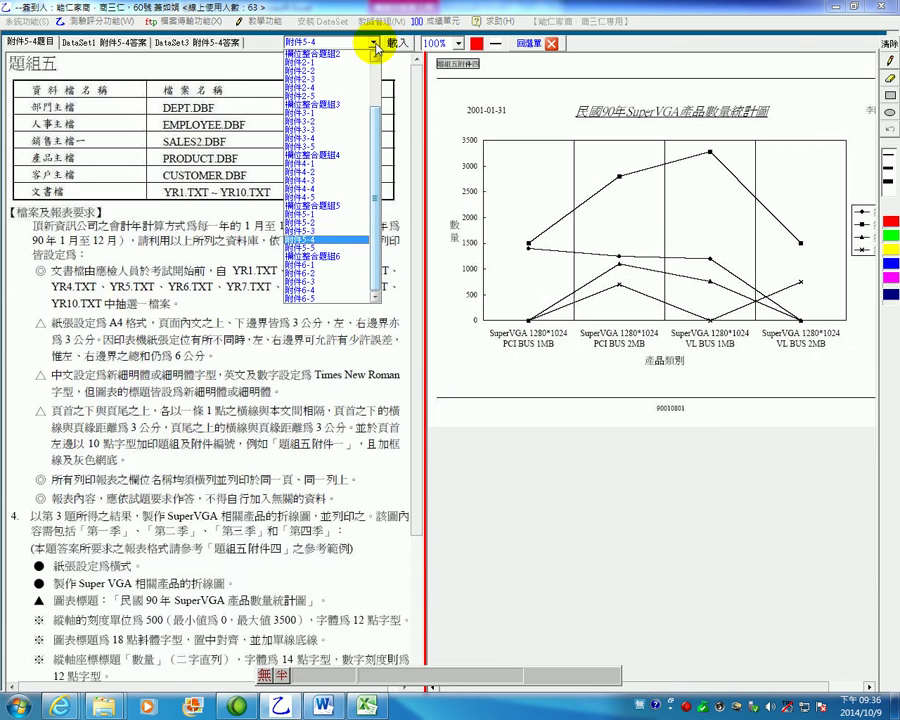
left_click(329, 240)
left_click(398, 43)
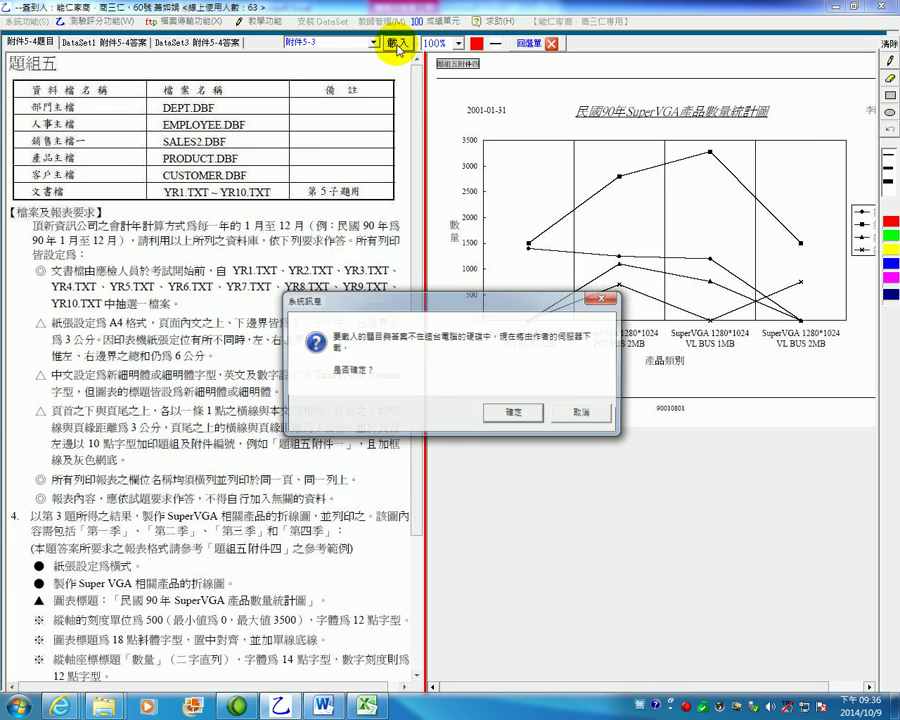
left_click(507, 415)
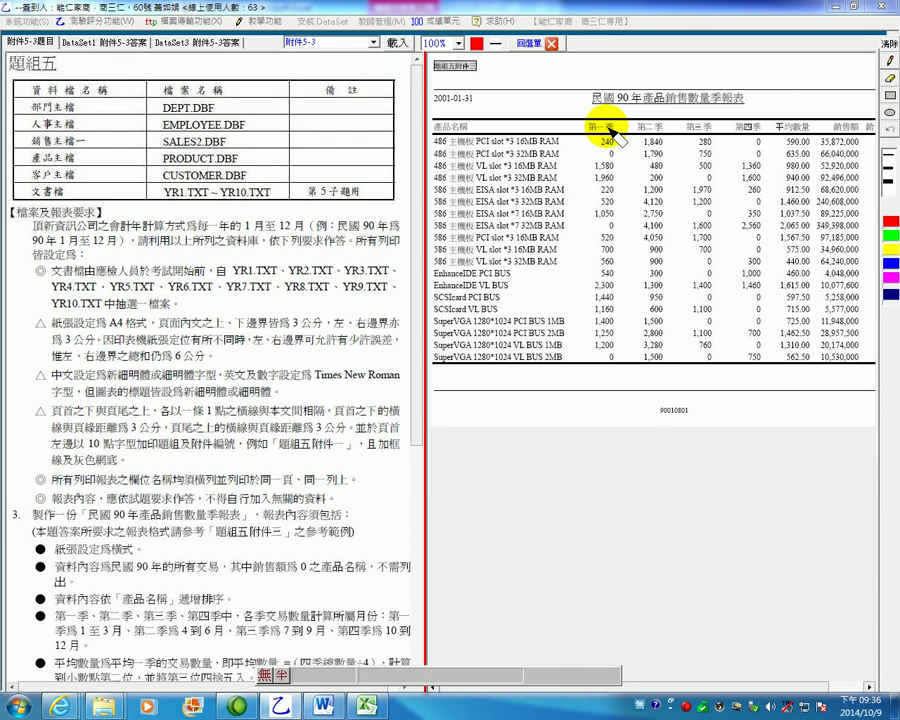
Mark the quarter headings, the 產品名稱 heading and the title on the 5-3 sample report to check the heading alignment.
left_click_drag(593, 127, 742, 130)
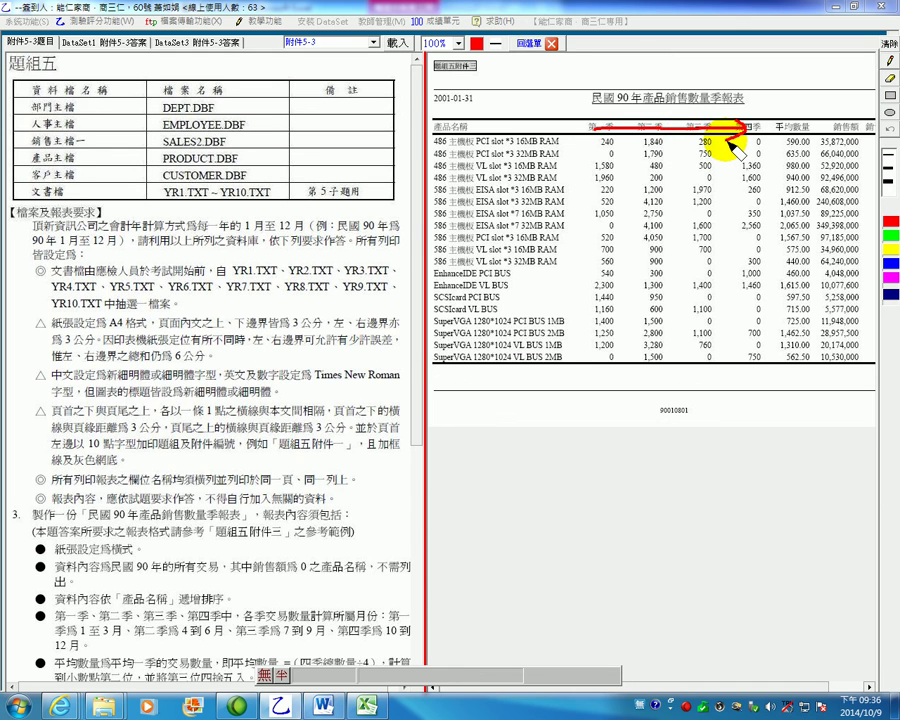
mouse_move(593, 127)
left_mouse_down()
mouse_move(436, 124)
mouse_move(433, 140)
left_mouse_up()
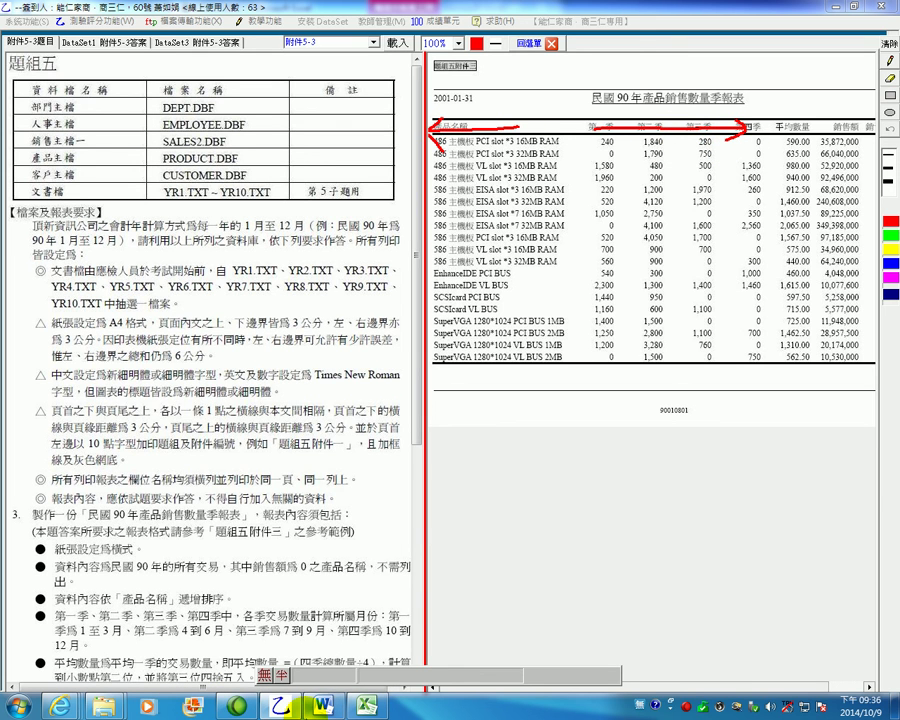
mouse_move(297, 708)
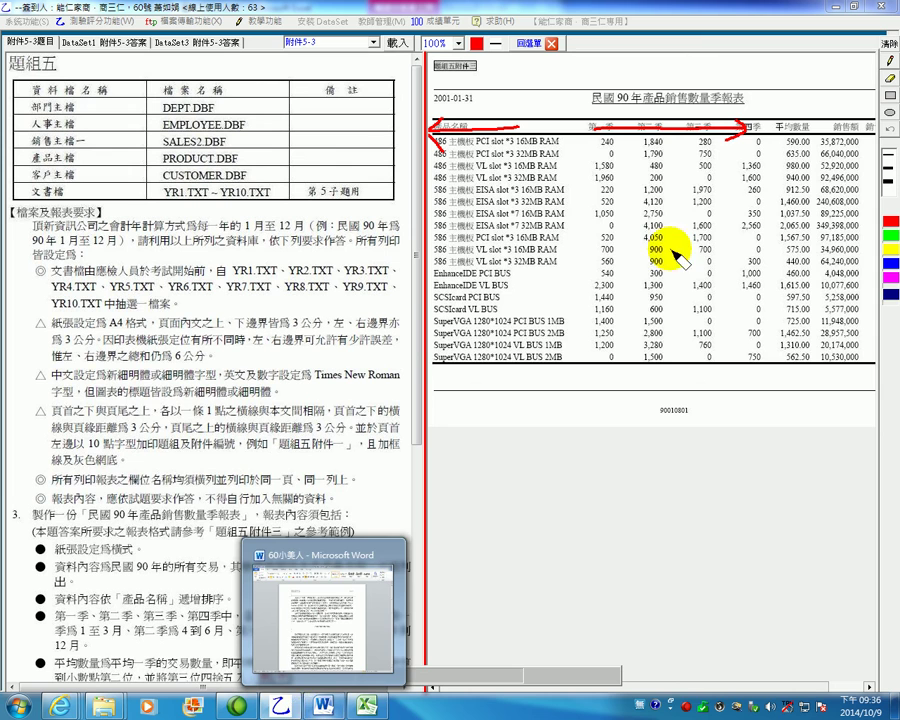
left_click_drag(657, 80, 676, 75)
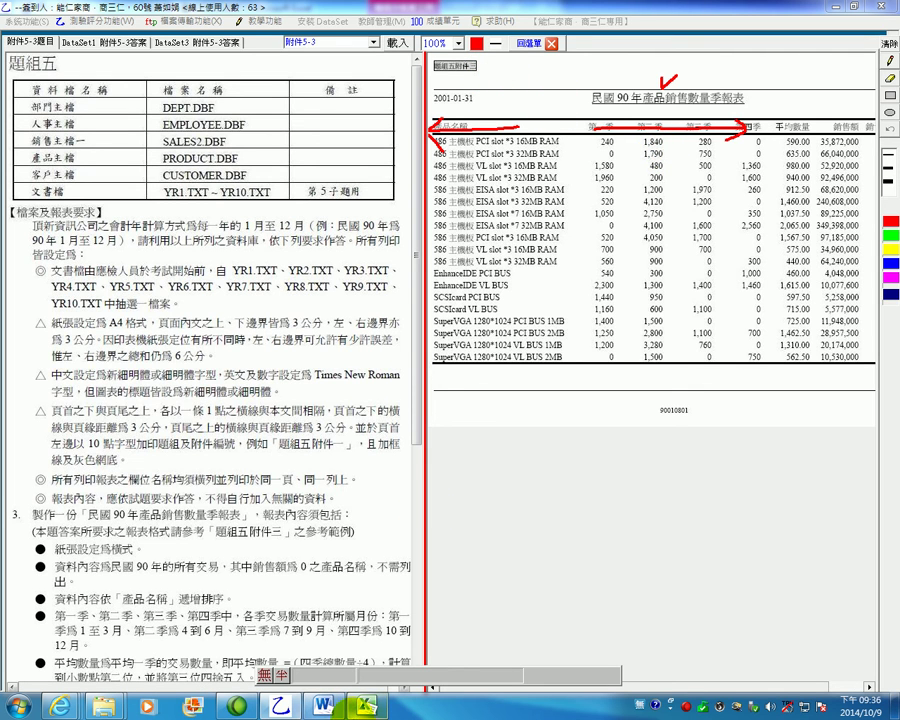
Right-align columns B to F in the Excel worksheet 5-3-1 and narrow column A slightly.
left_click(368, 706)
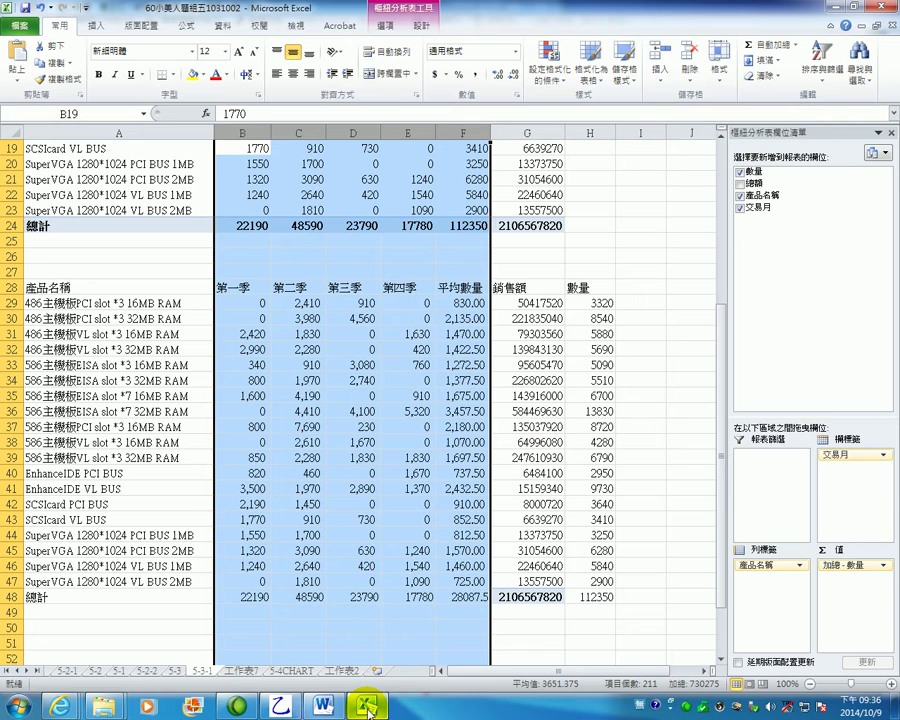
left_click(309, 73)
left_click(309, 422)
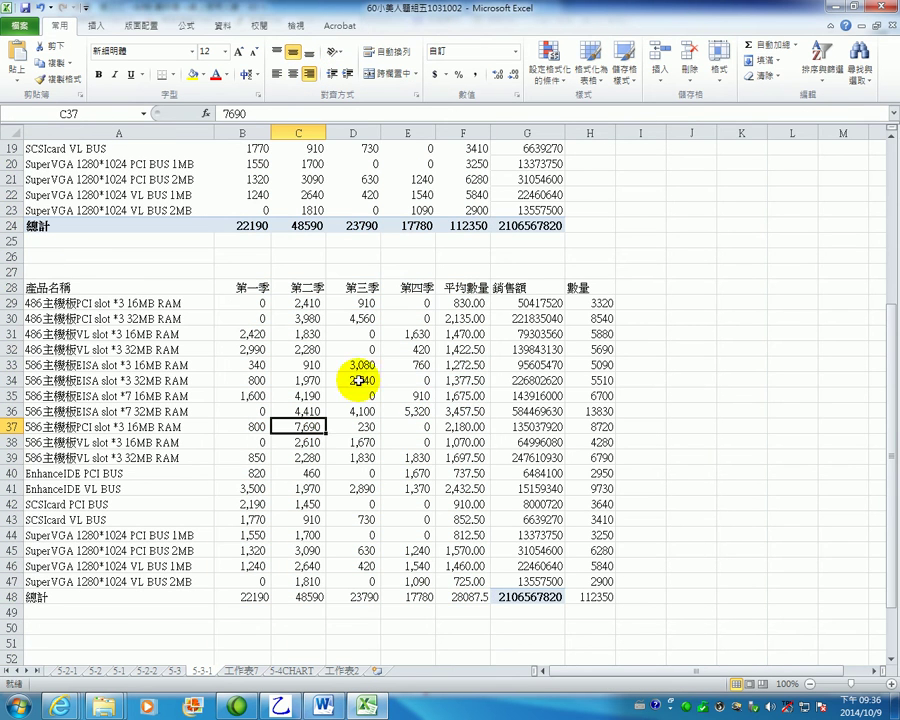
left_click(463, 396)
left_click(476, 582)
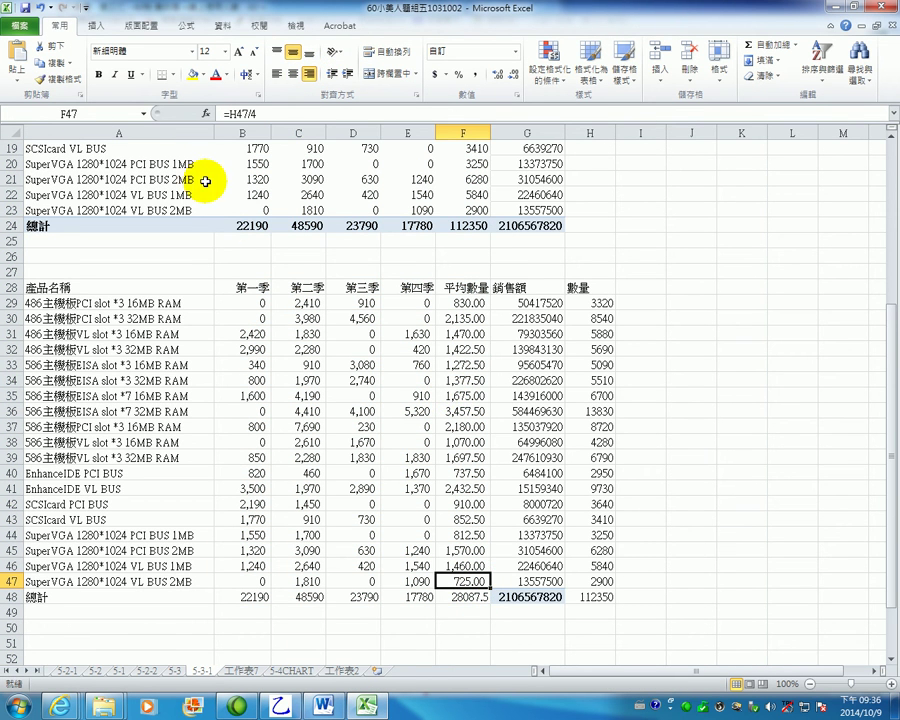
left_click_drag(216, 130, 208, 128)
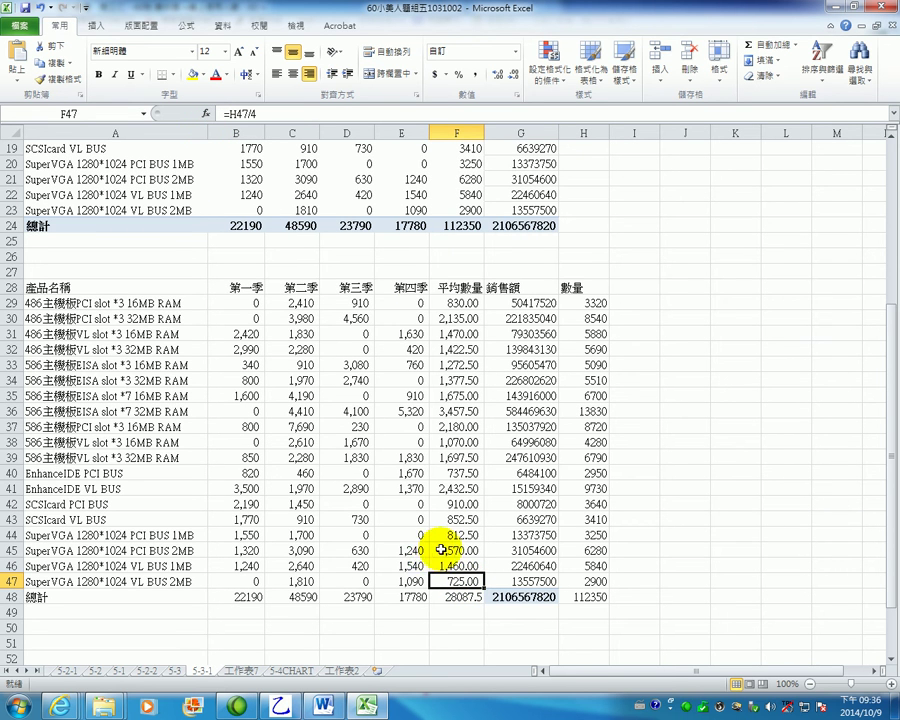
Copy the table A28:F47 and paste it into the Word report on the empty line directly beneath the italic table caption.
left_click_drag(430, 577, 15, 280)
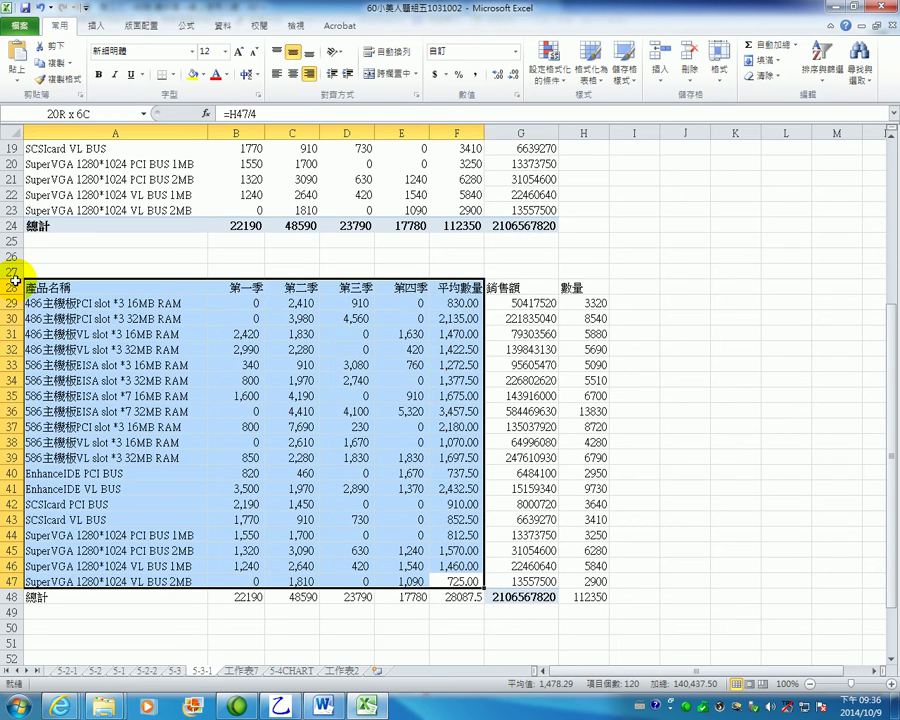
right_click(141, 296)
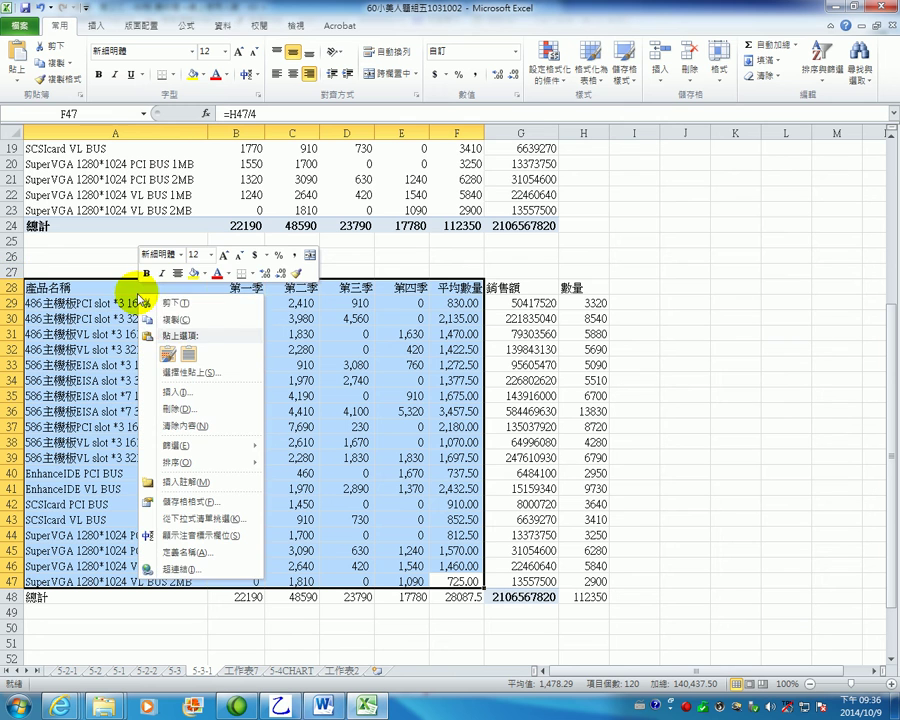
left_click(166, 320)
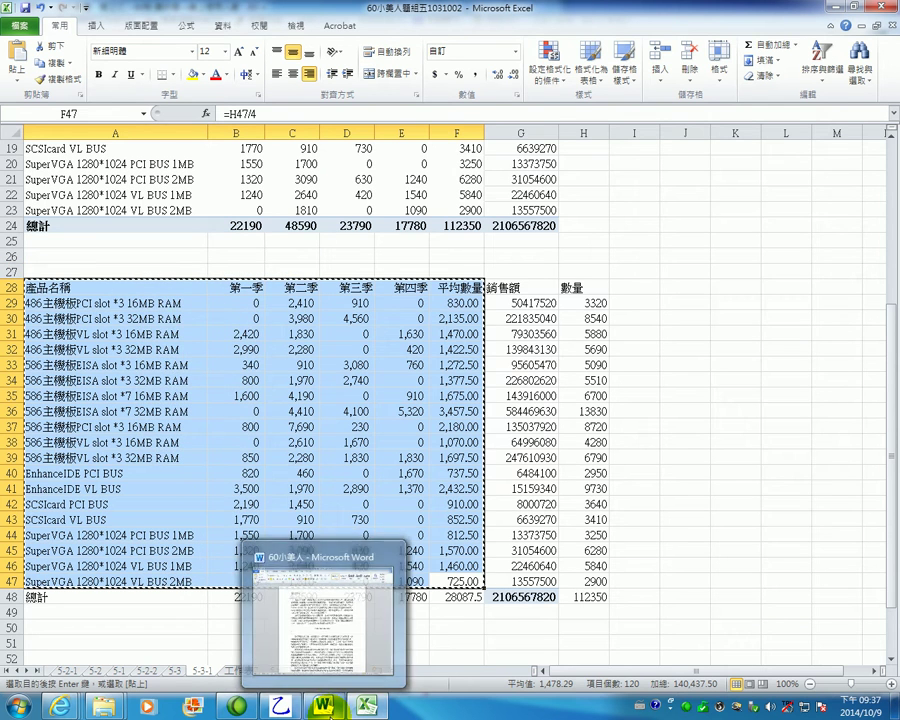
left_click(322, 706)
left_click(247, 411)
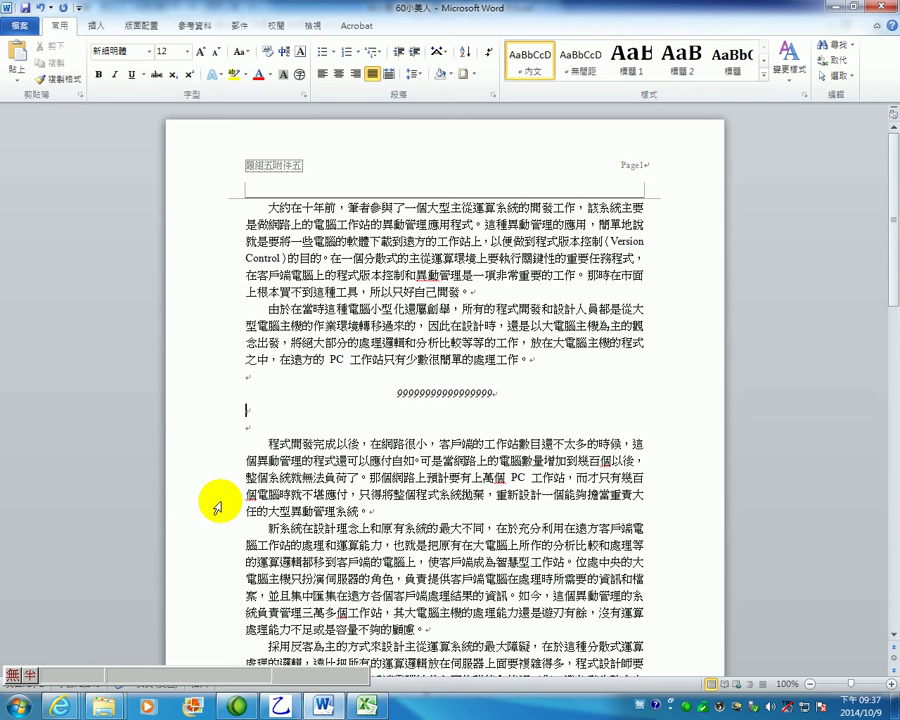
key("ctrl+v")
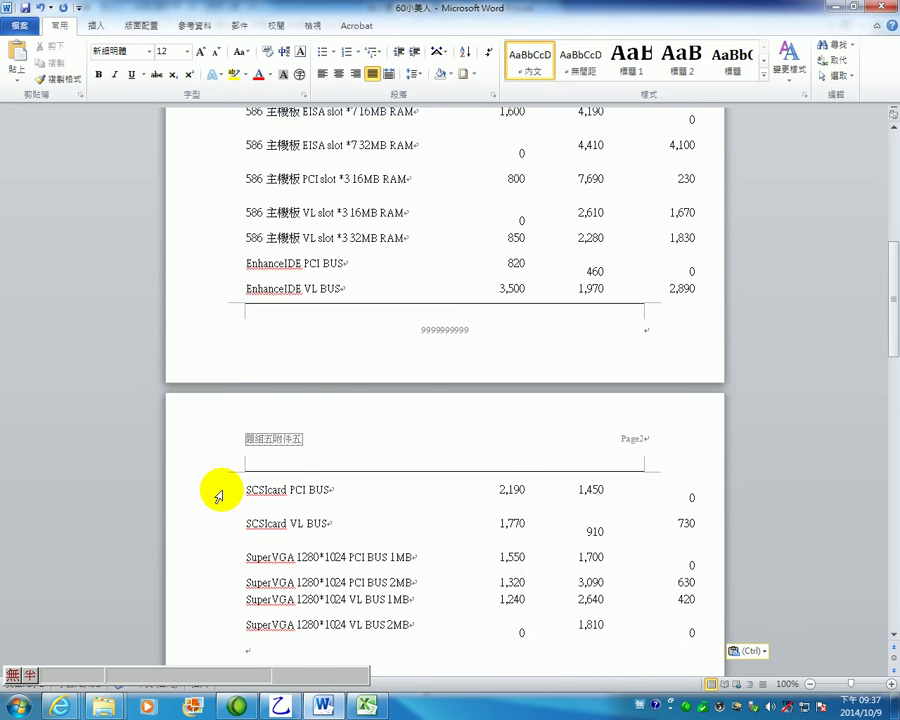
scroll(218, 495, "up", 8)
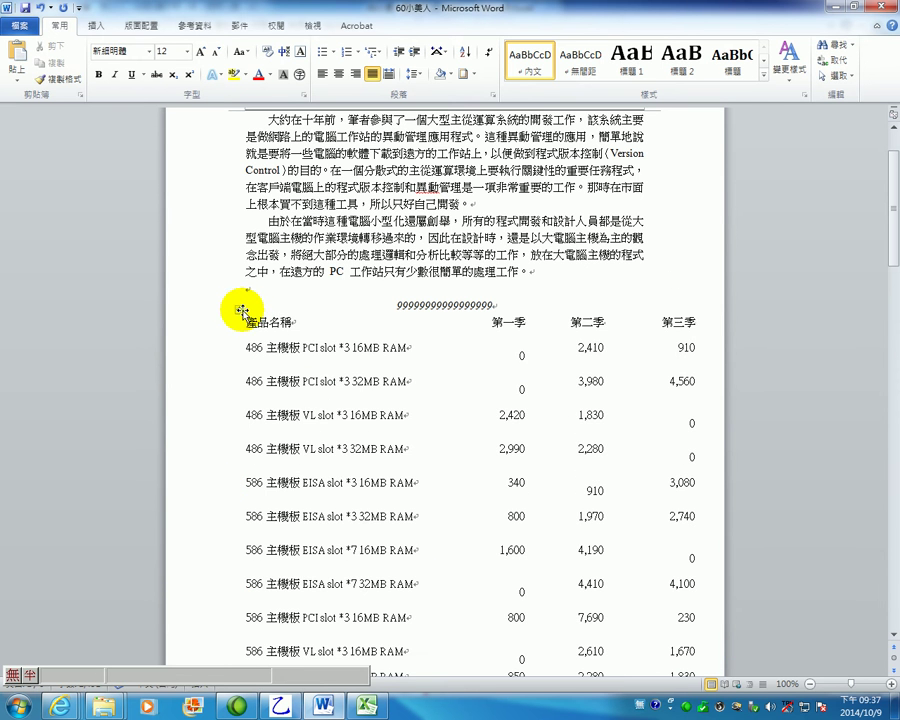
AutoFit the whole pasted table to the window so it spans the text width.
left_click(241, 311)
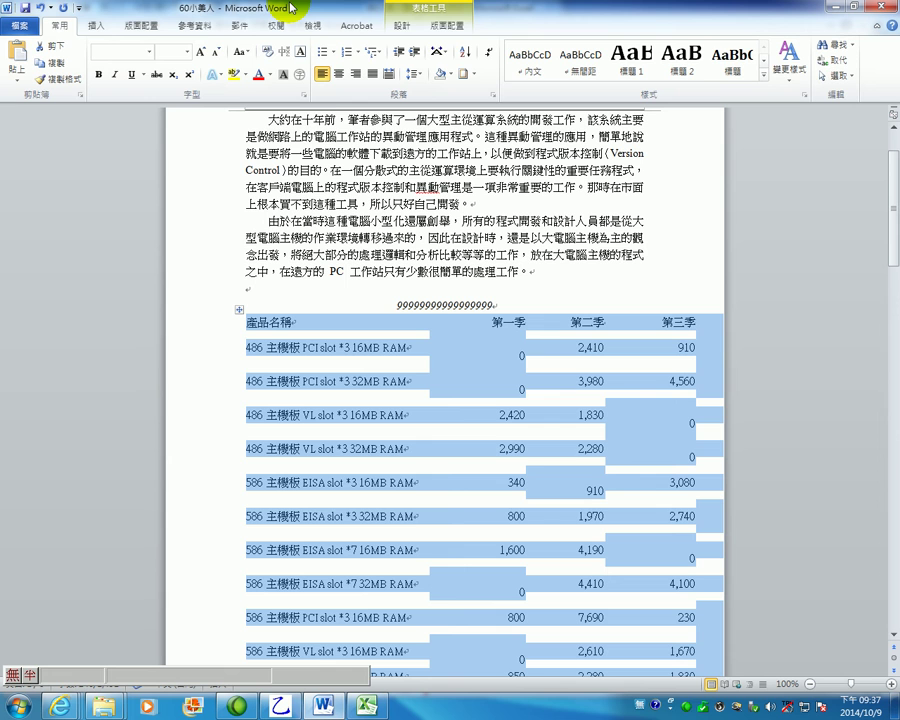
left_click(458, 30)
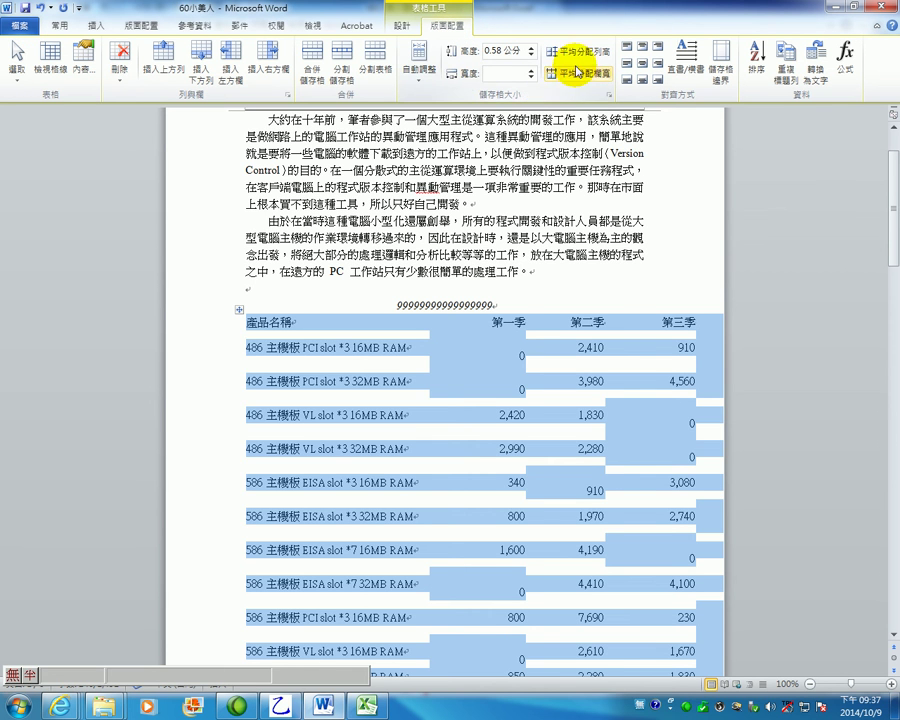
left_click(419, 60)
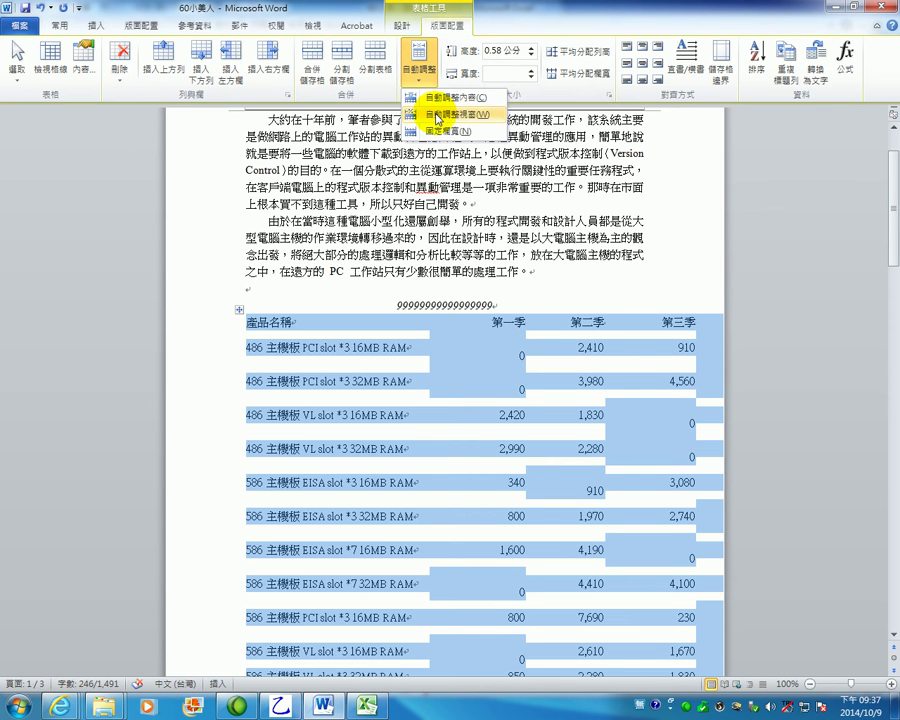
left_click(437, 115)
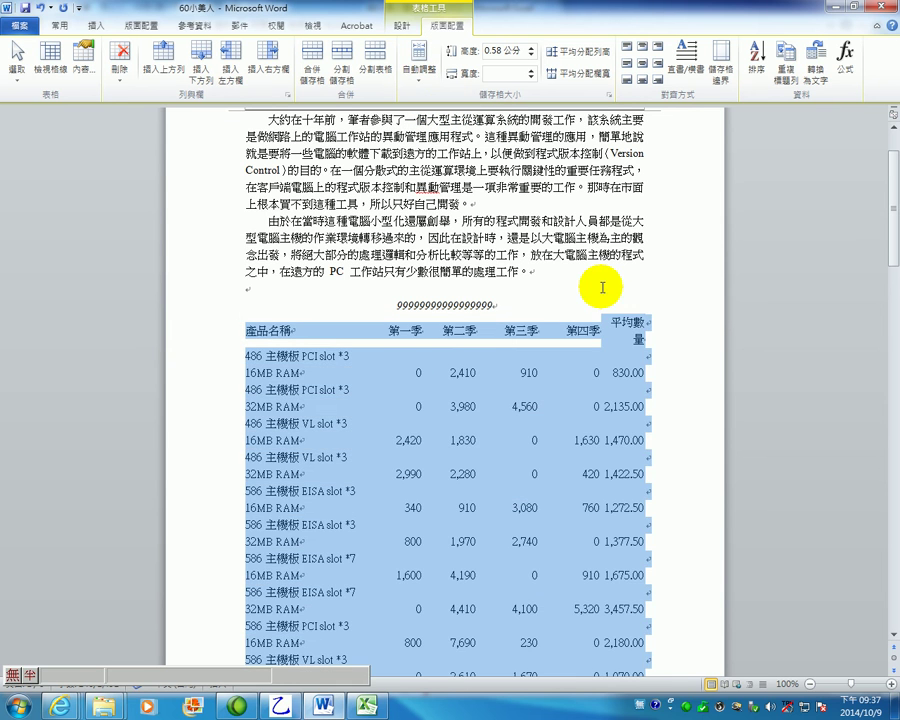
Try to adjust the table's outer border beside 平均數量, and refit the whole table to the window.
left_click(646, 326)
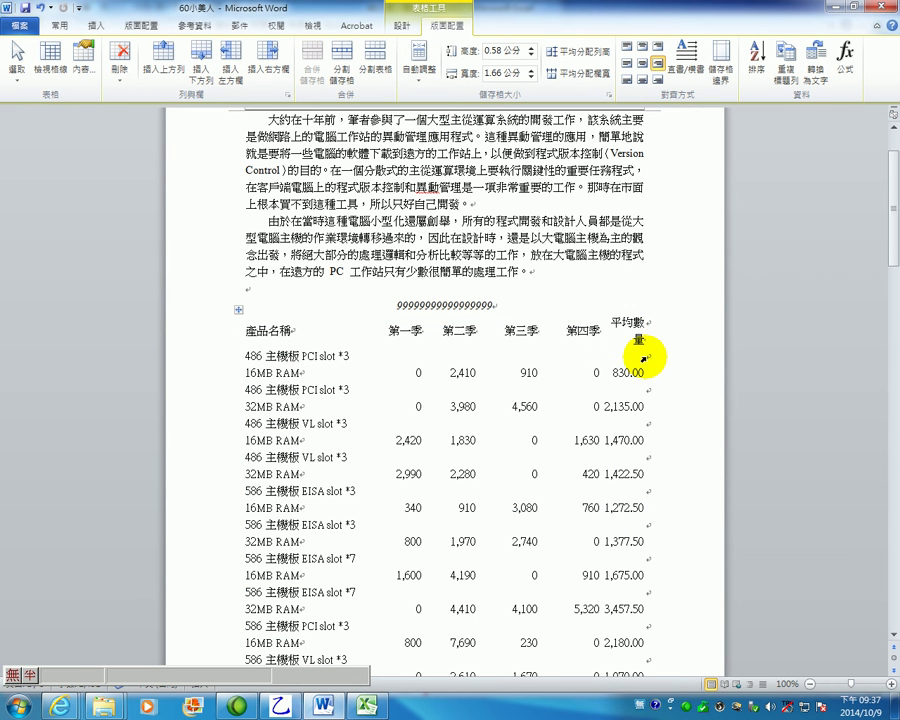
left_click_drag(645, 357, 658, 360)
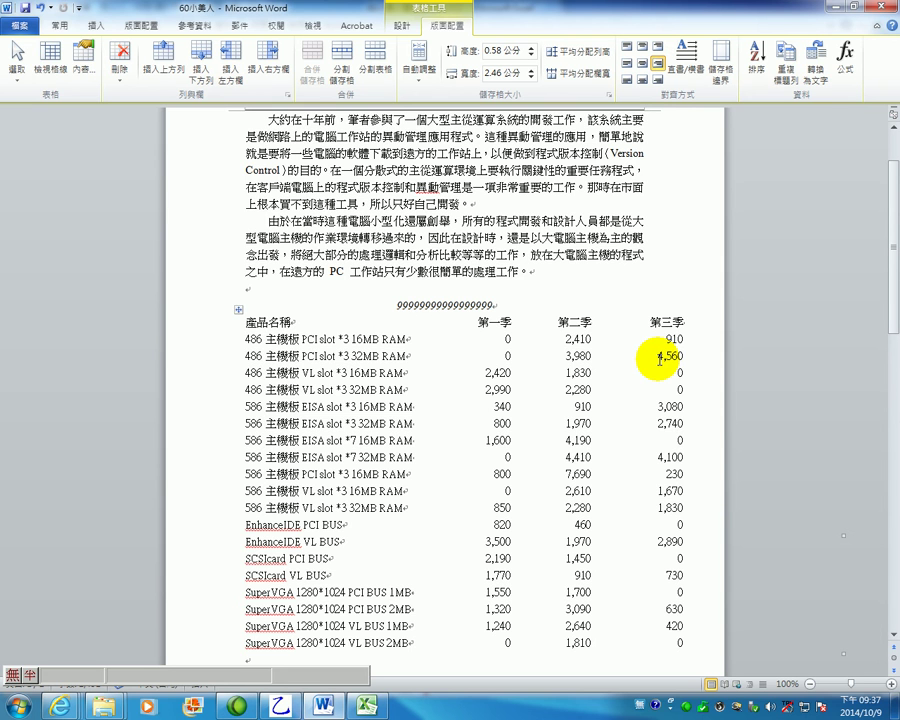
left_click(237, 311)
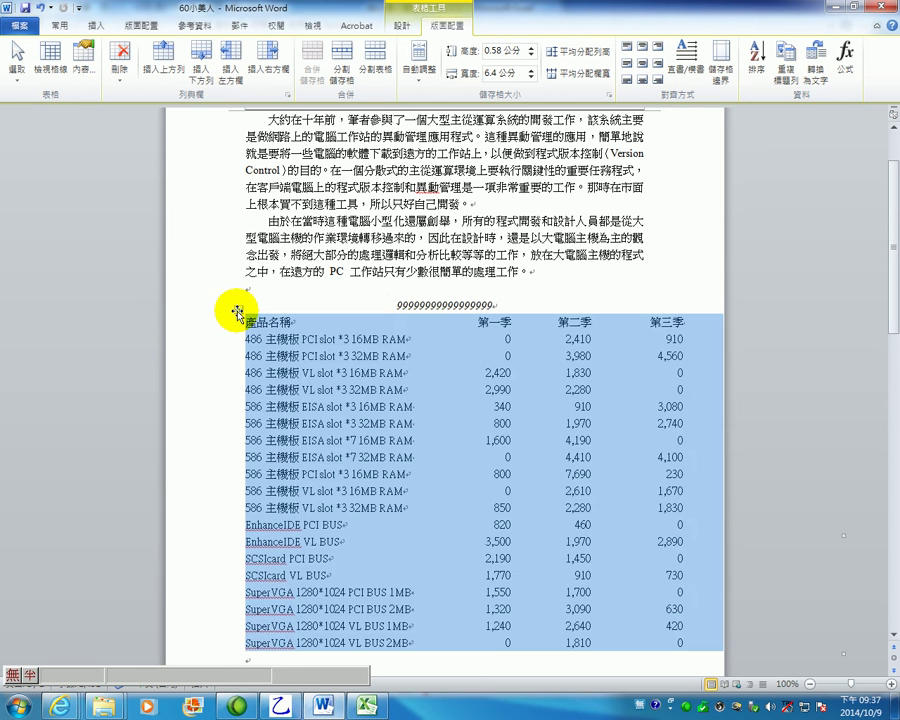
left_click(419, 62)
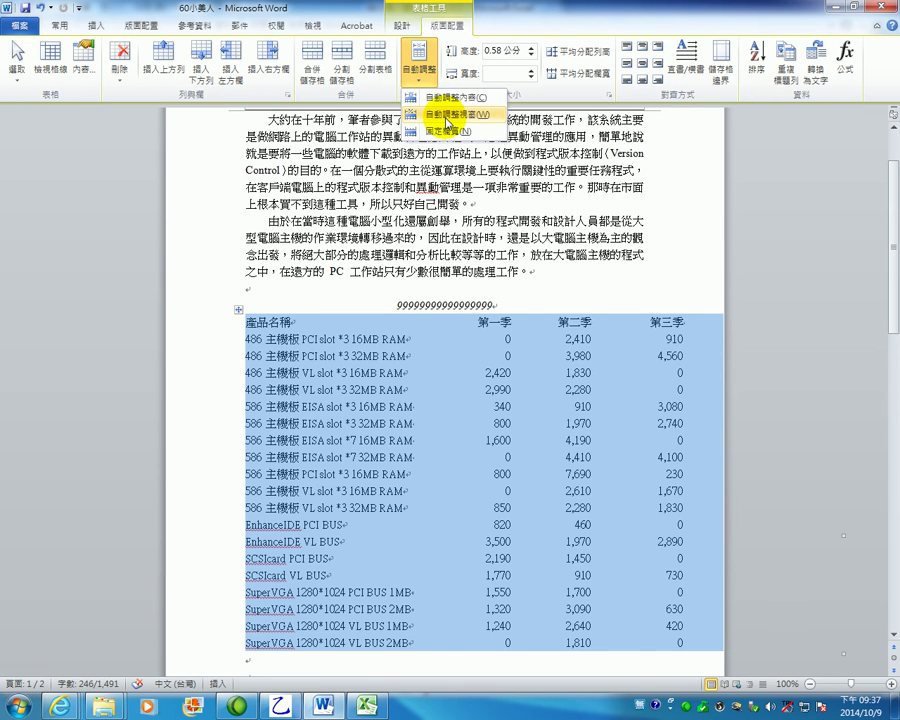
left_click(447, 115)
Widen the 平均數量 column to about 1.95 cm by moving its border with the 第四季 column.
left_click(660, 355)
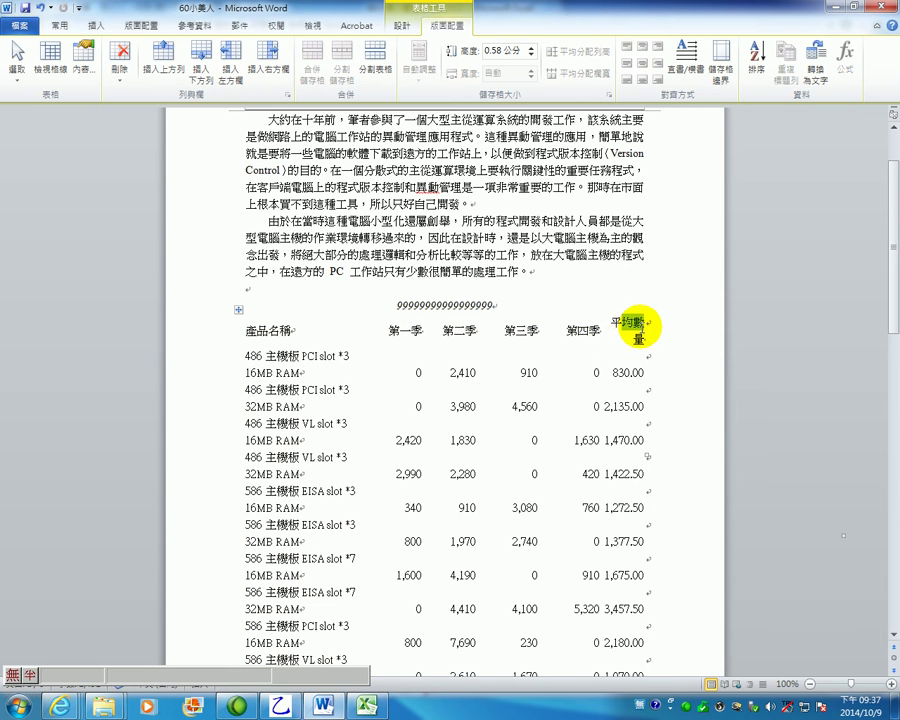
left_click_drag(603, 327, 590, 347)
left_click(592, 330)
left_click(599, 338)
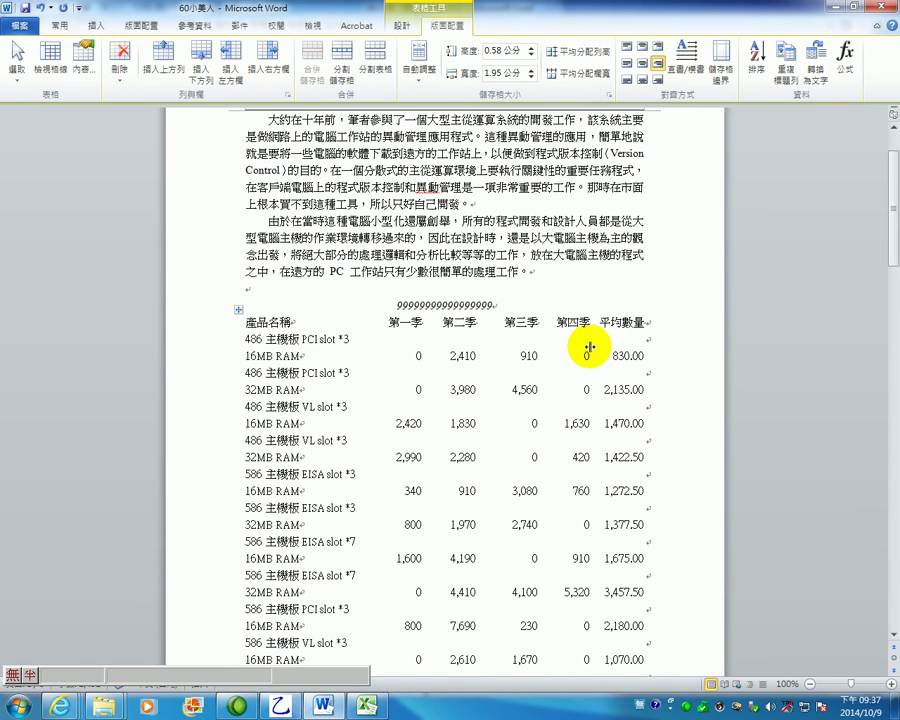
Distribute the widths of the five columns from 第一季 to 平均數量 evenly through all table rows.
left_click_drag(395, 322, 592, 326)
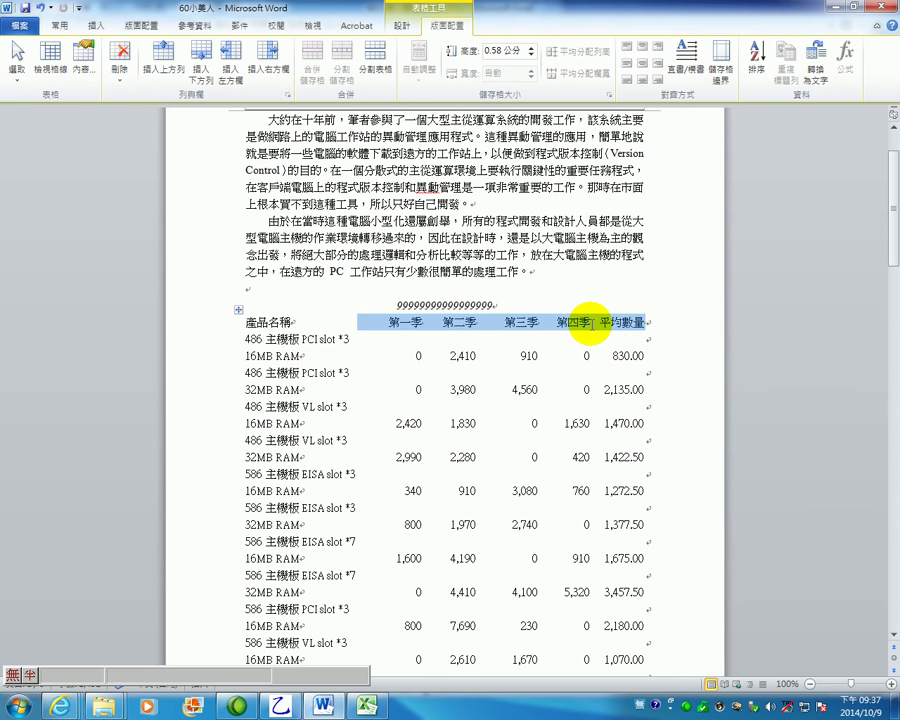
left_click(580, 356)
left_click_drag(392, 322, 642, 422)
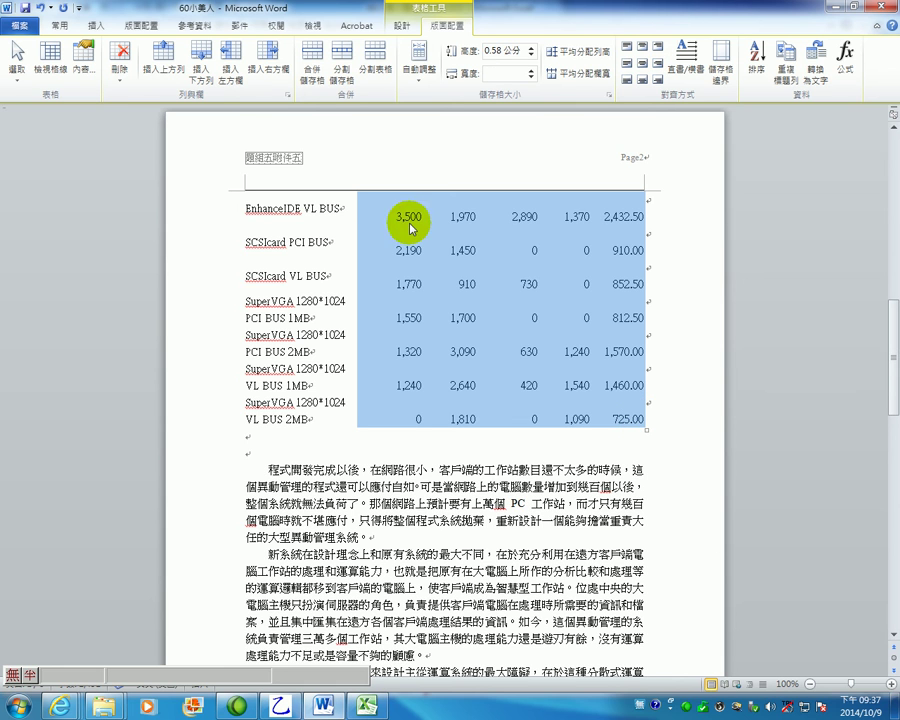
right_click(398, 263)
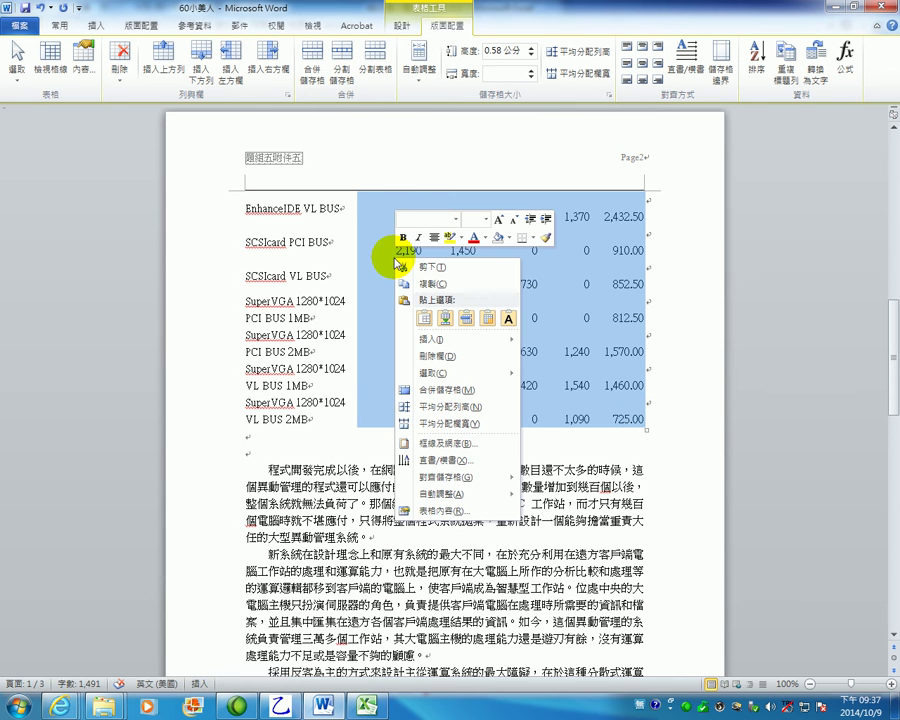
left_click(569, 73)
left_click(570, 73)
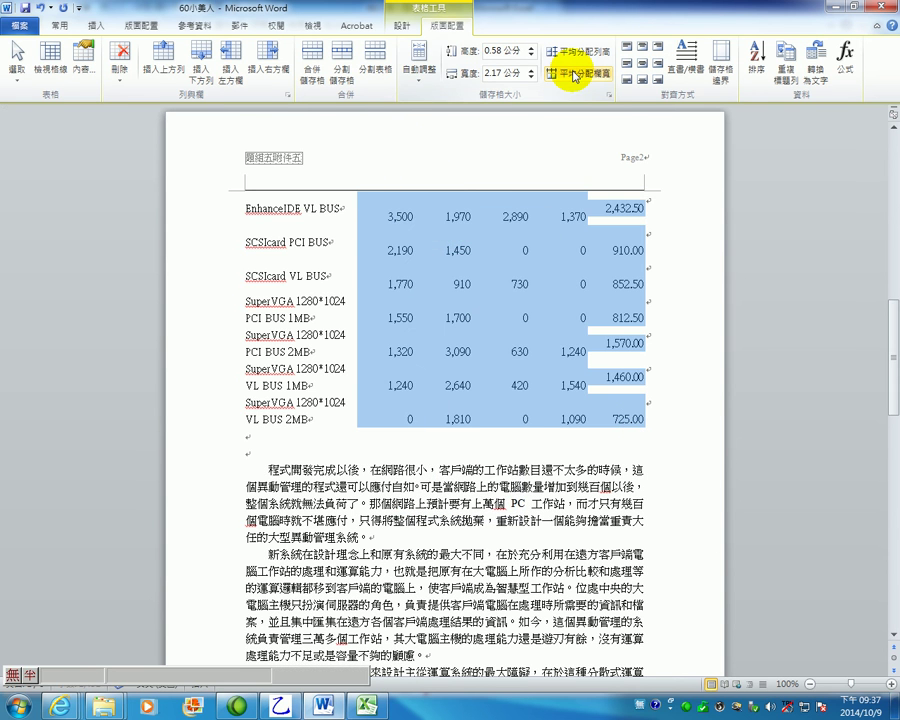
scroll(604, 340, "up", 10)
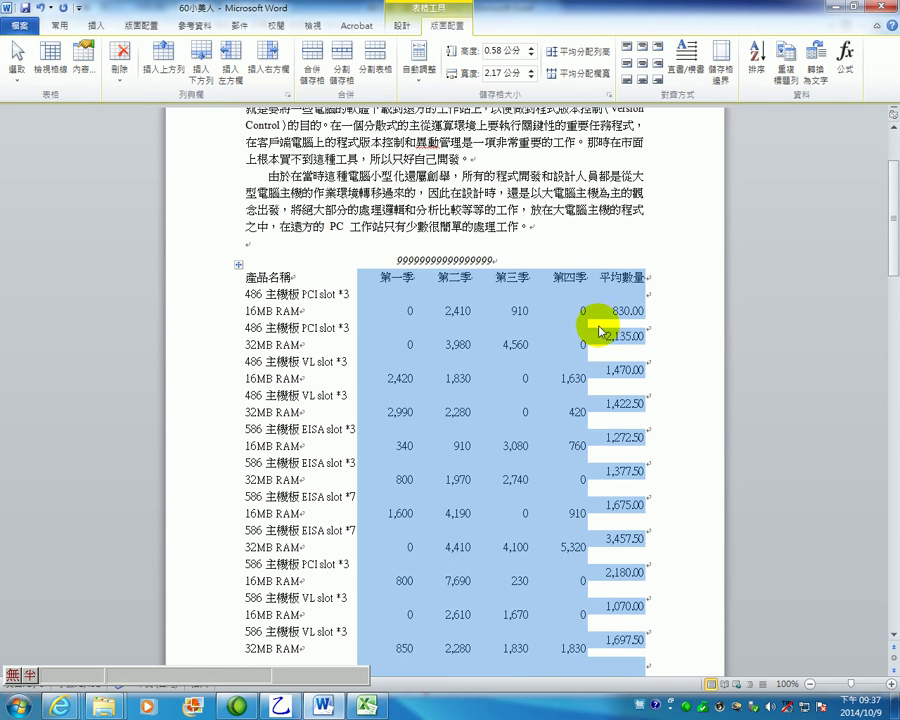
left_click(604, 337)
left_click_drag(604, 337, 574, 336)
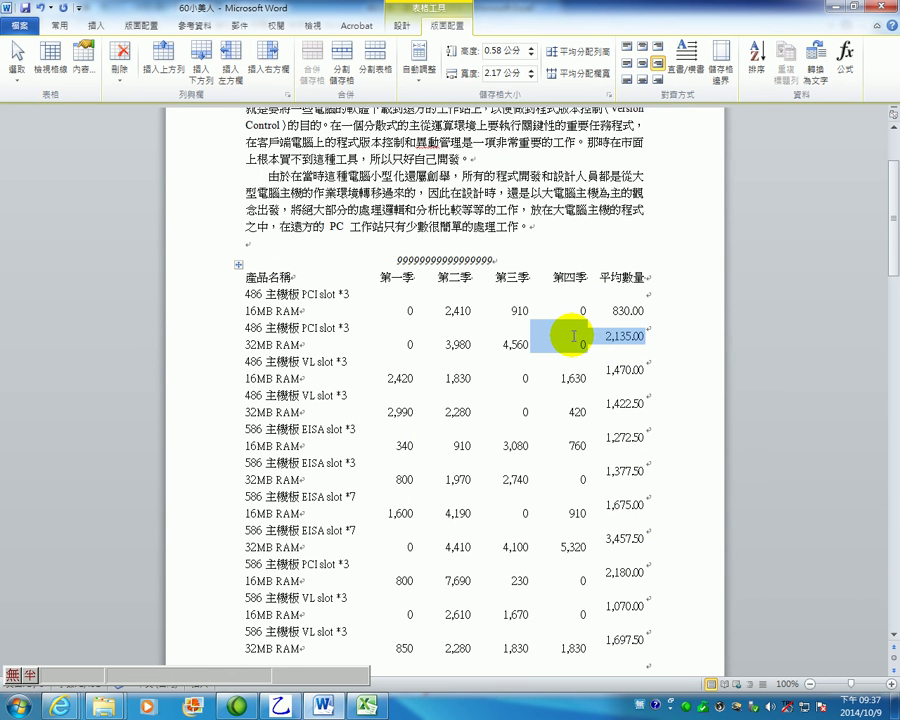
left_click(566, 292)
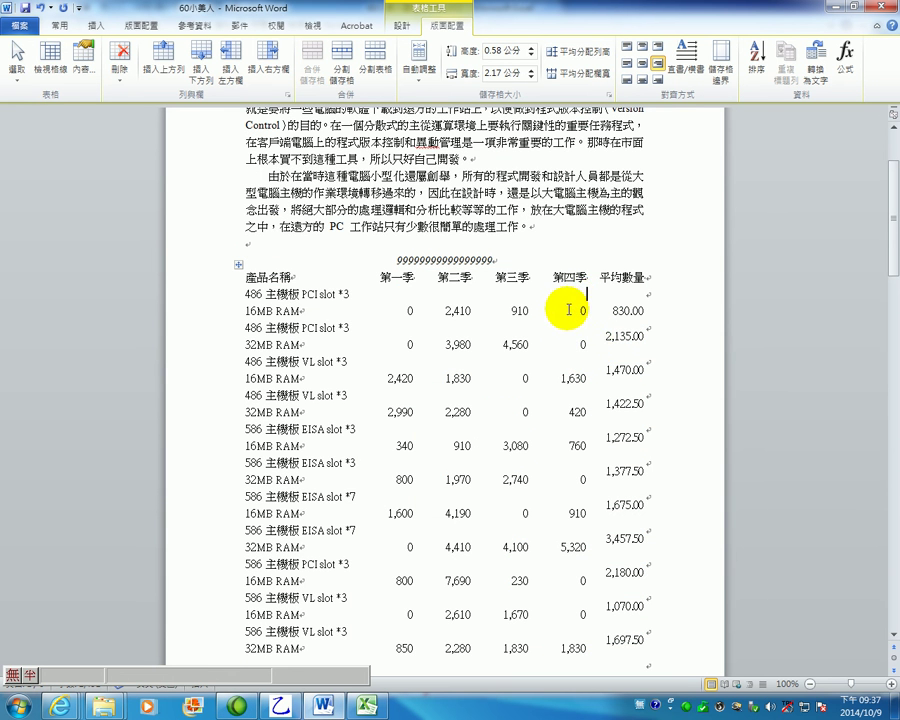
left_click_drag(568, 309, 598, 309)
left_click(529, 328)
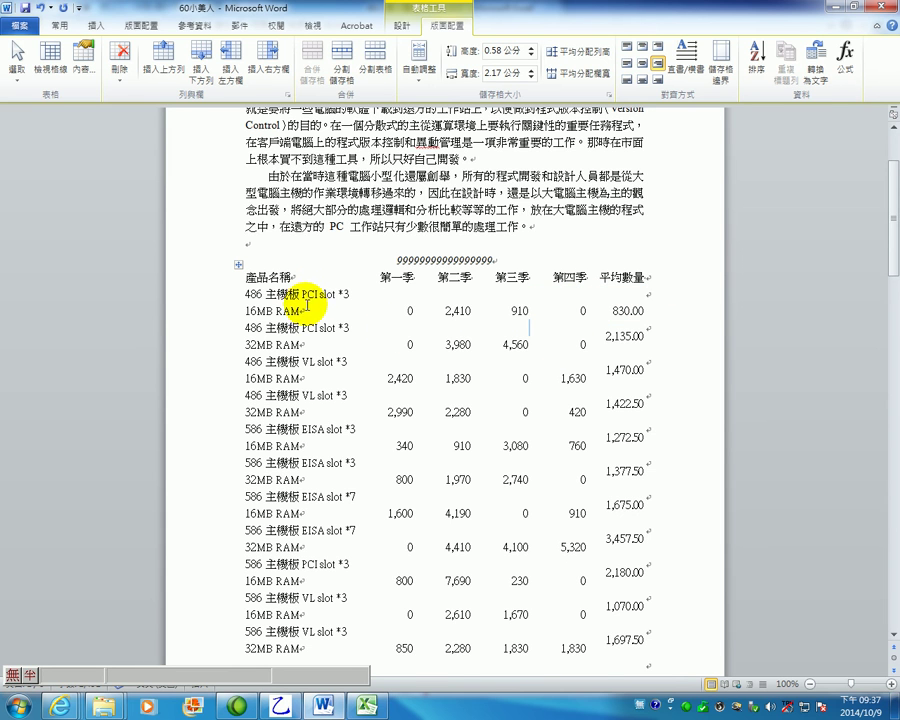
left_click_drag(255, 295, 357, 296)
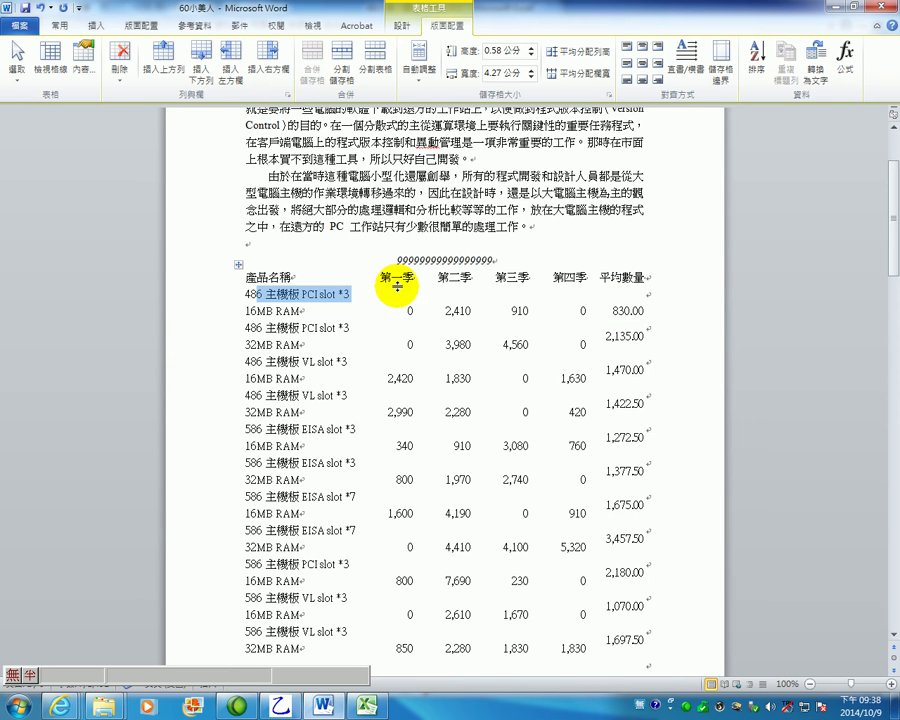
Try to widen the 產品名稱 column by moving its border with 第一季, and undo the last width change.
left_click(372, 278)
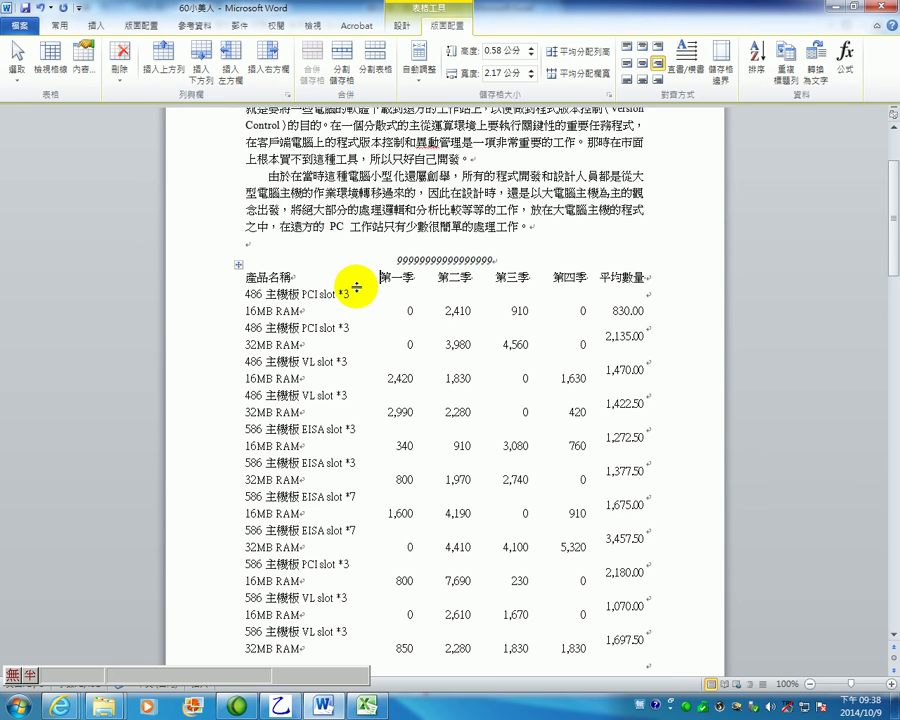
left_click_drag(357, 292, 409, 330)
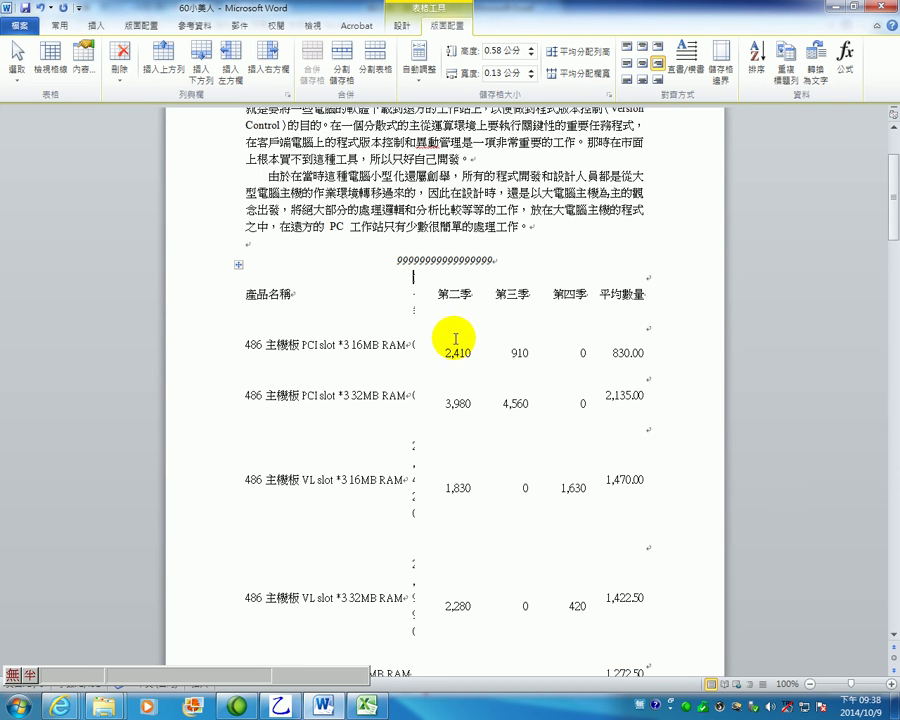
left_click(38, 7)
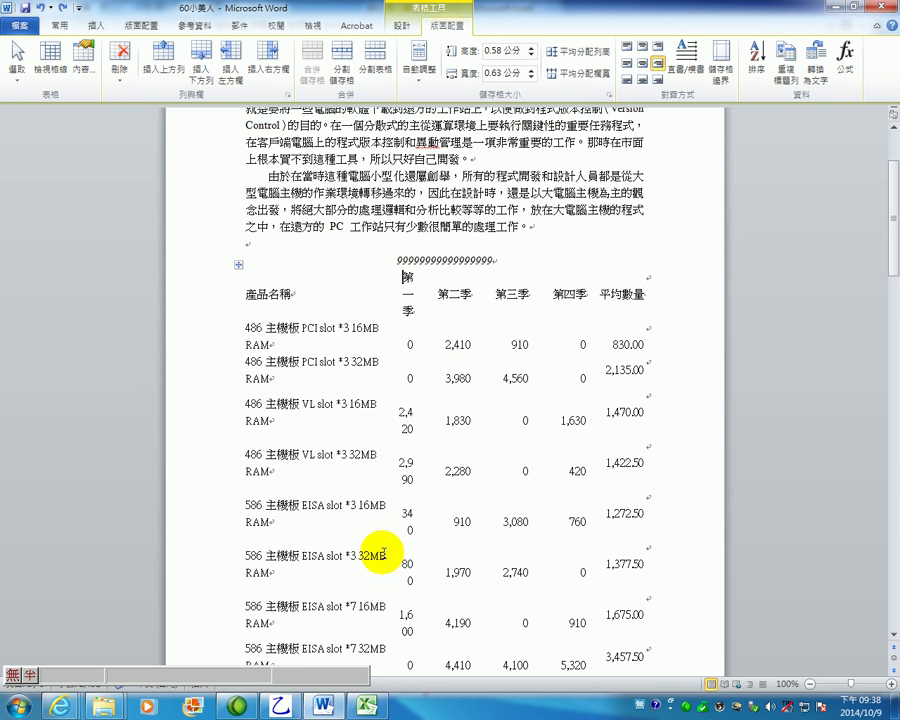
Switch to the exam viewer and load 附件5-5 to check the required report table layout.
left_click(362, 706)
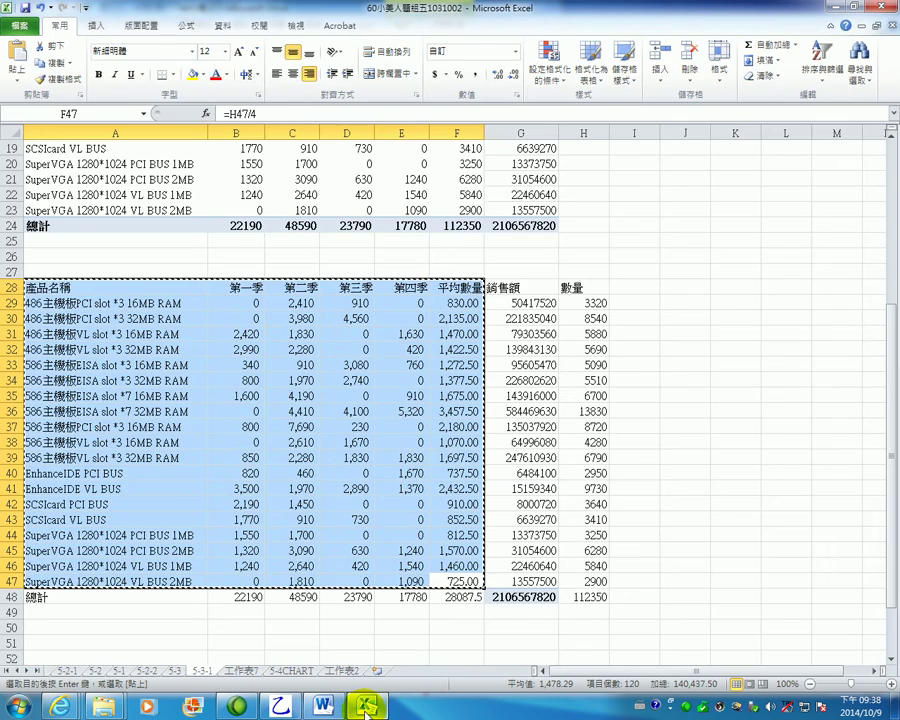
left_click(323, 706)
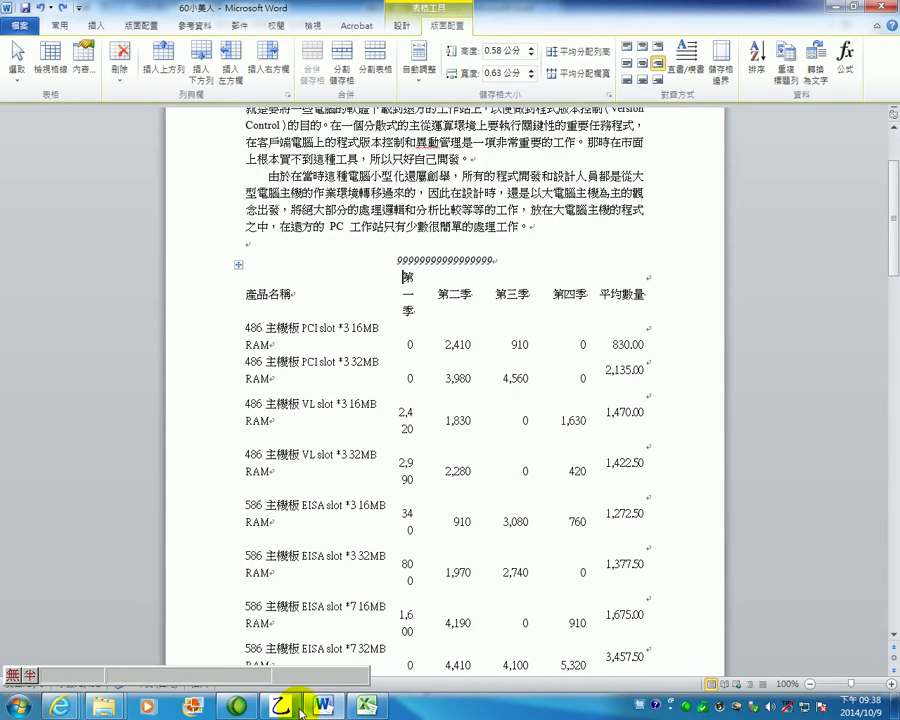
left_click(282, 706)
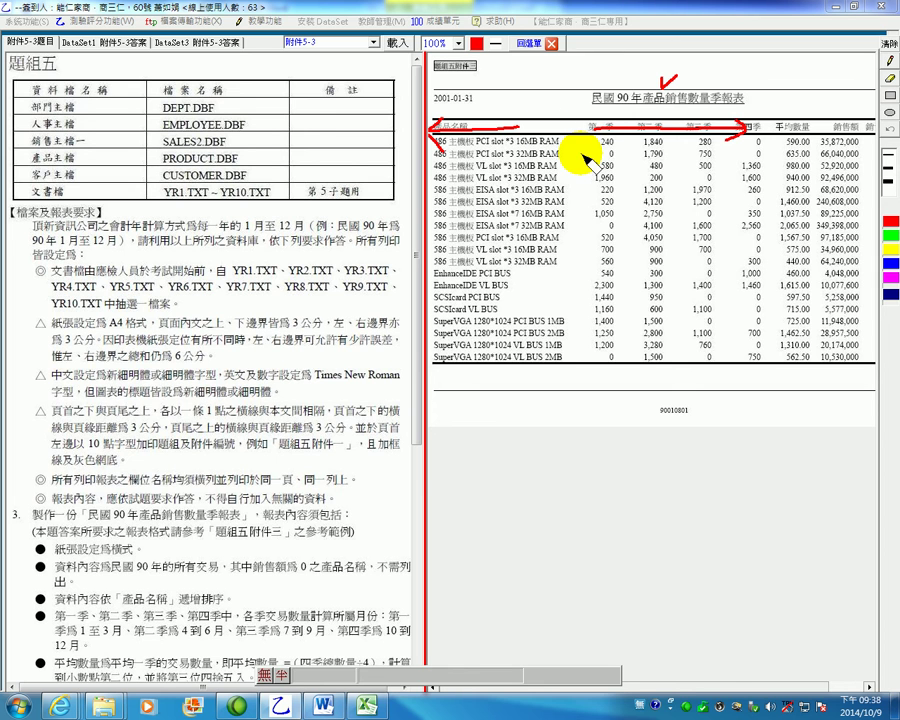
left_click(373, 43)
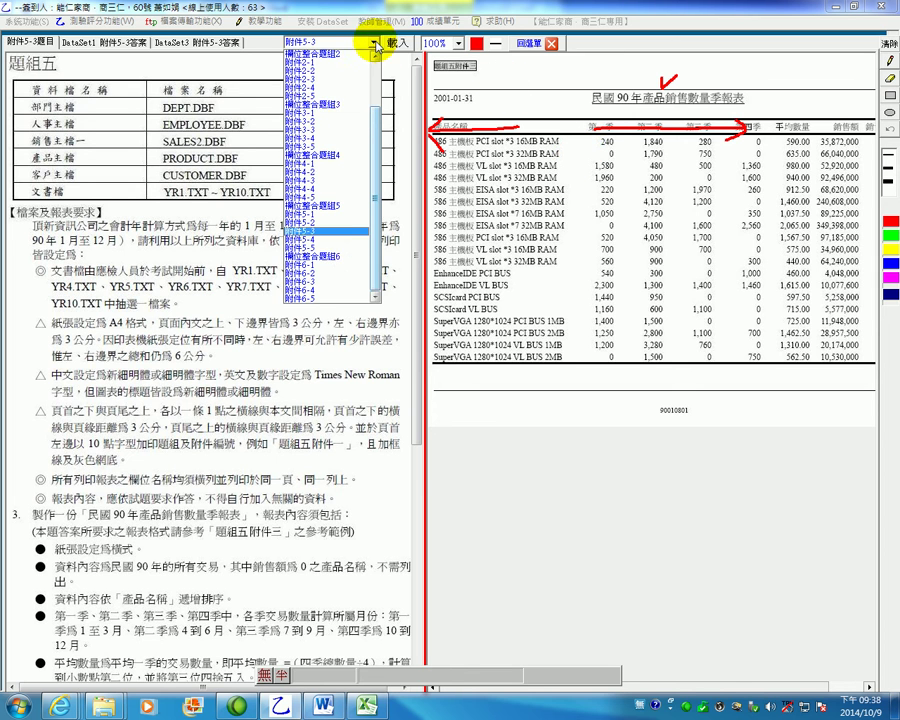
left_click(347, 250)
left_click(396, 43)
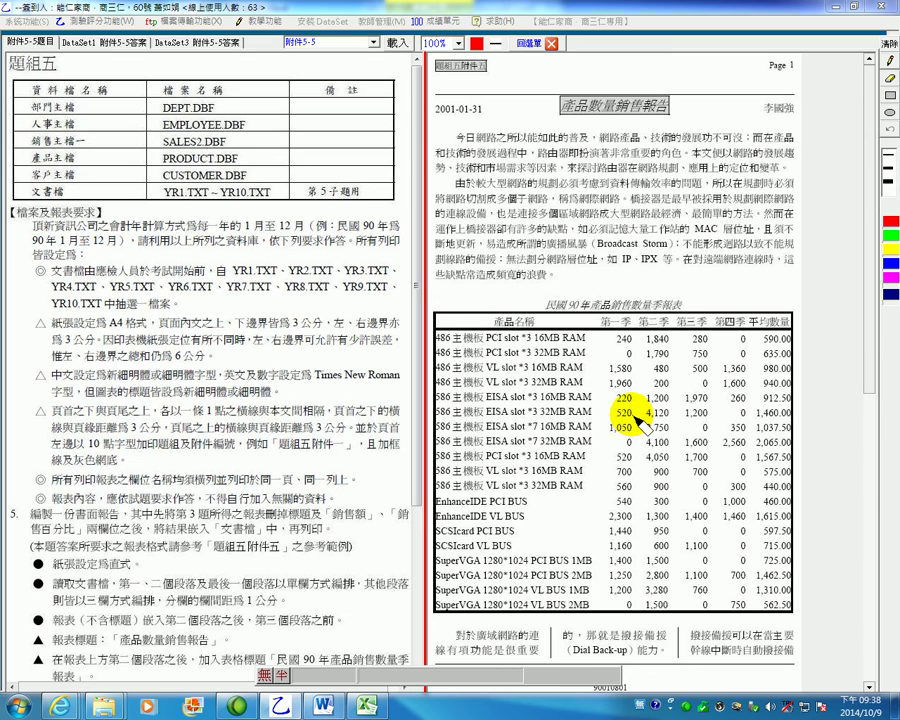
Switch to the Excel workbook and auto-fit the widths of columns A to F on sheet 5-3-1.
left_click(365, 707)
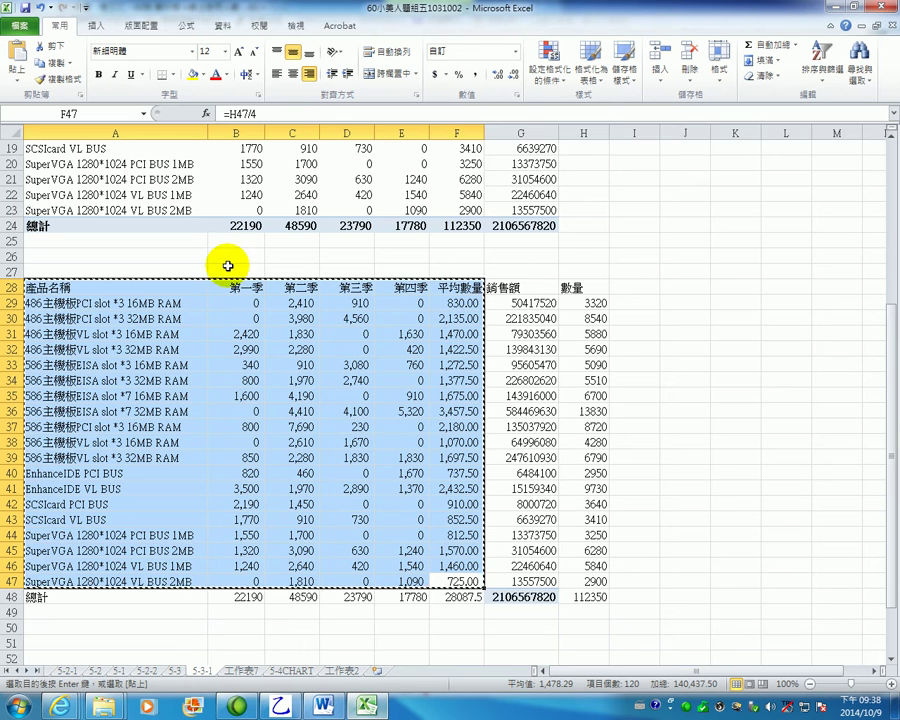
left_click(292, 380)
left_click_drag(143, 130, 432, 142)
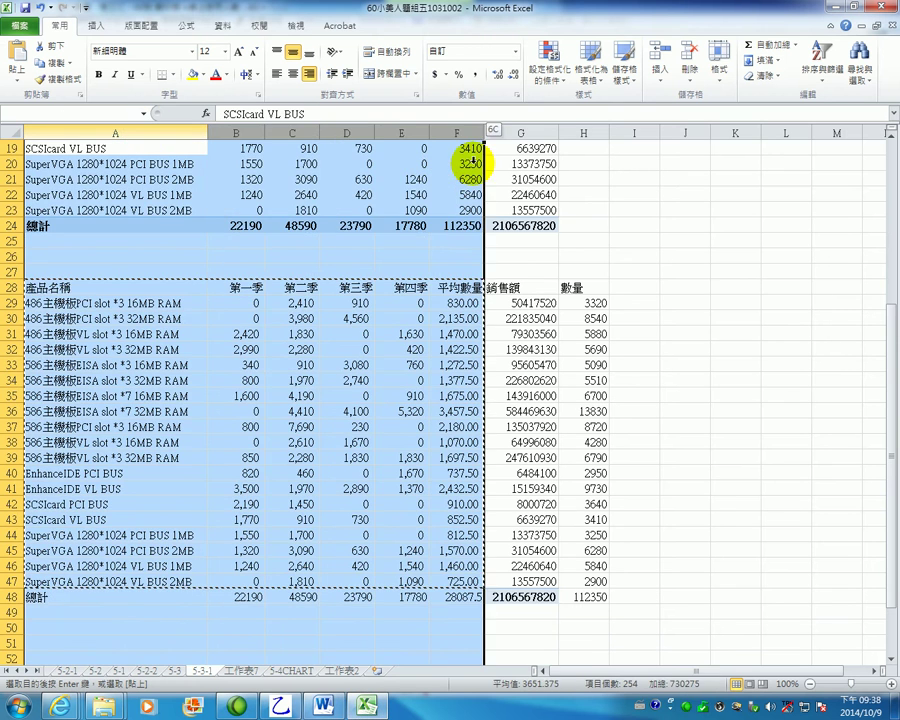
double_click(428, 133)
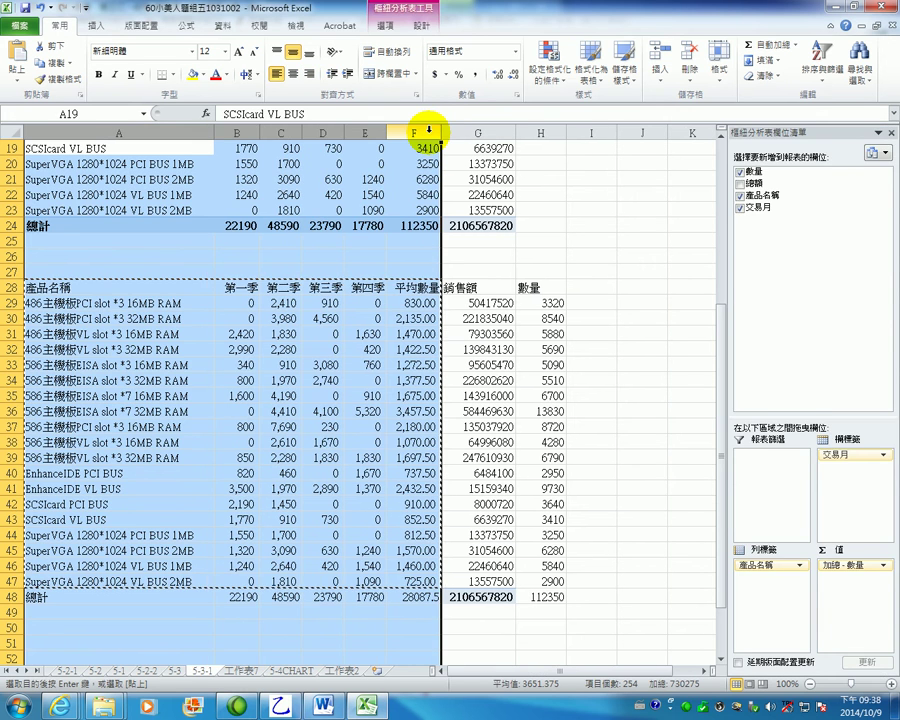
left_click(690, 502)
left_click(640, 394)
left_click_drag(420, 581, 63, 289)
left_click(790, 408)
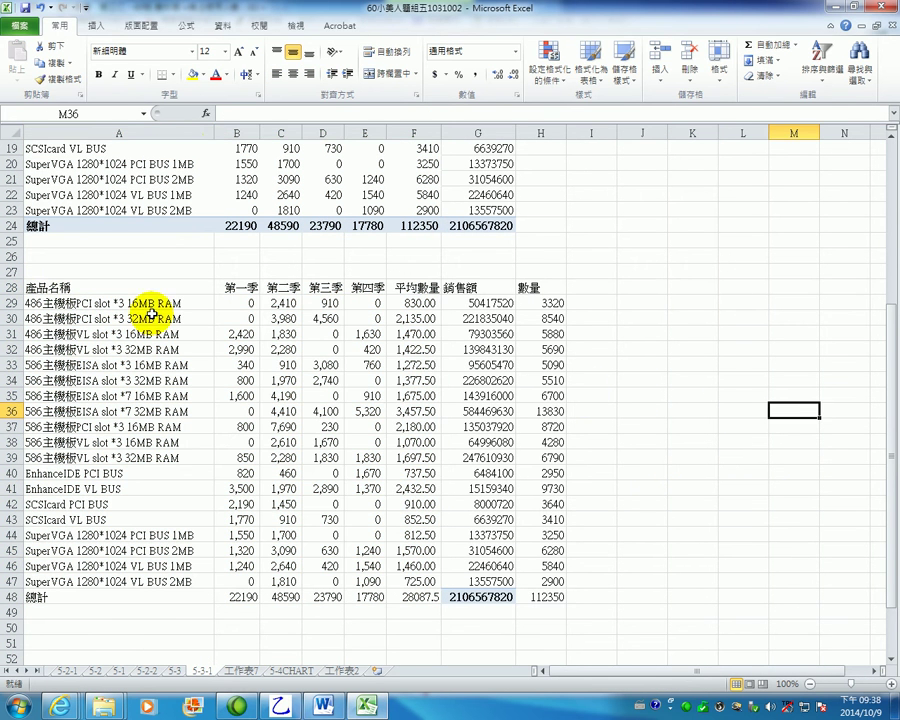
Narrow column A slightly to fit the longest product names, and copy the quarterly table A28:F47.
scroll(275, 534, "up", 6)
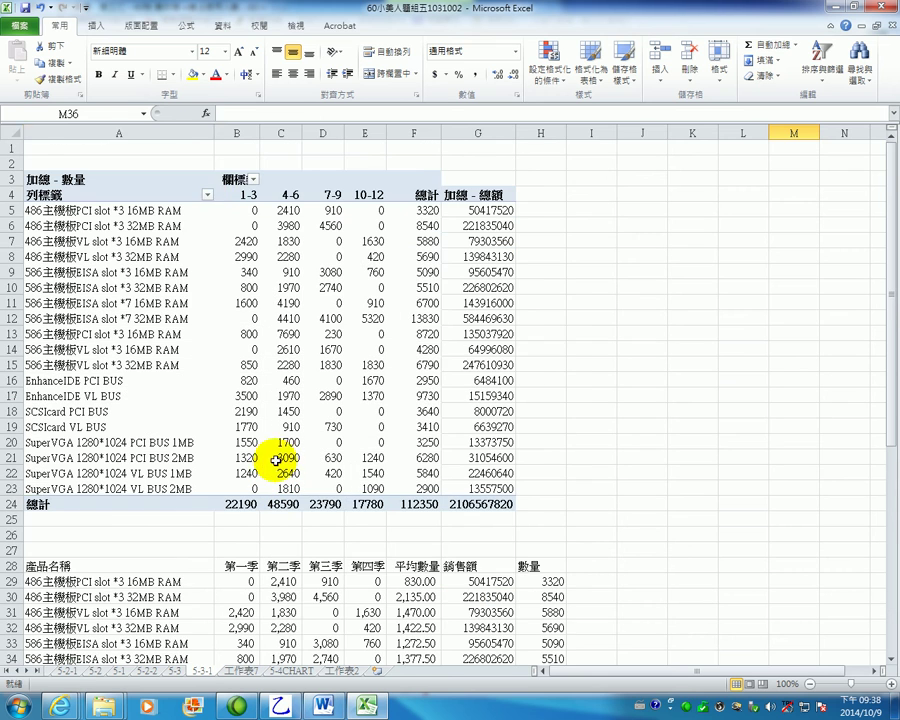
left_click_drag(213, 134, 198, 134)
scroll(220, 385, "down", 5)
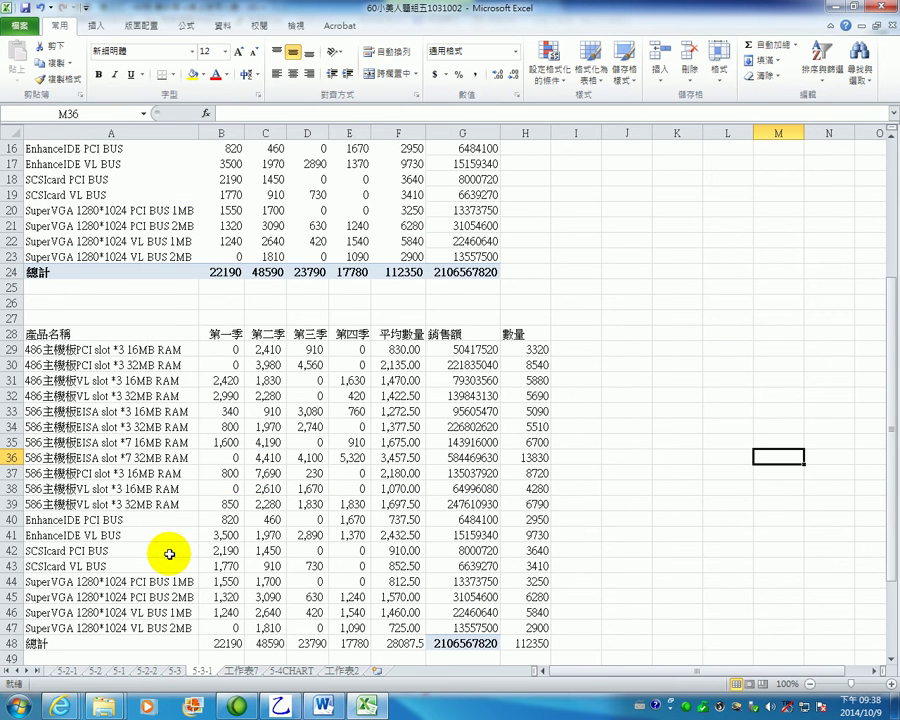
left_click_drag(408, 633, 11, 333)
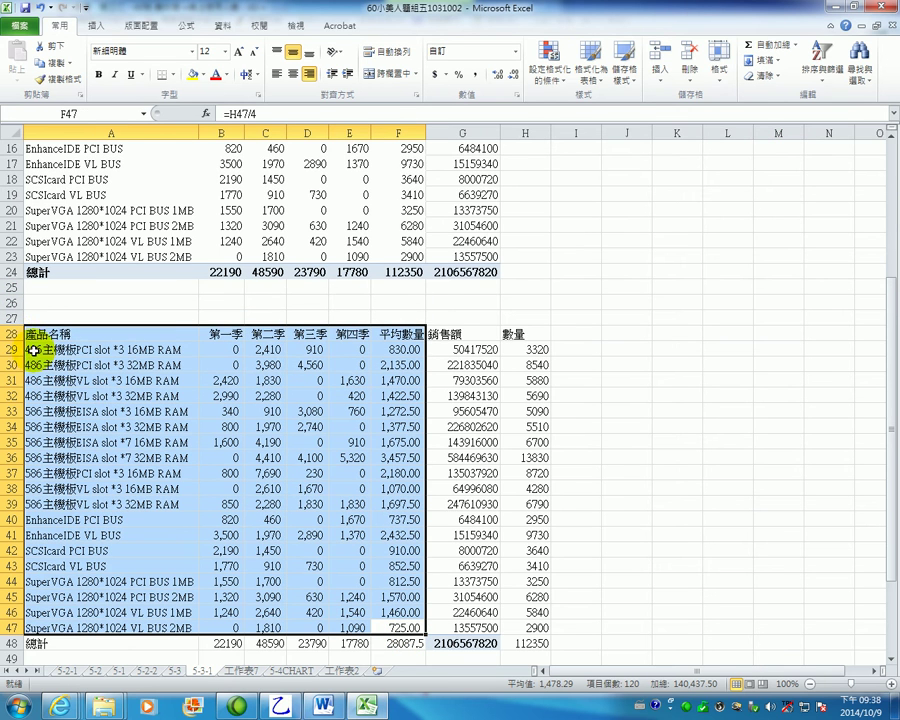
key("ctrl+c")
Switch to the Word report and remove the entire old sales table below the italic table caption.
left_click(325, 705)
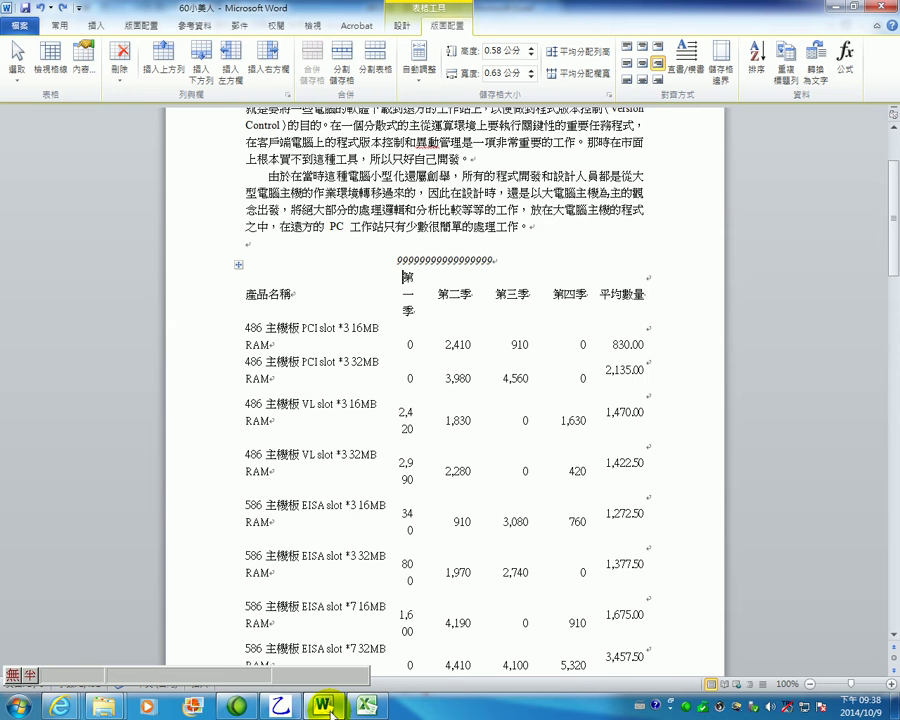
left_click(238, 265)
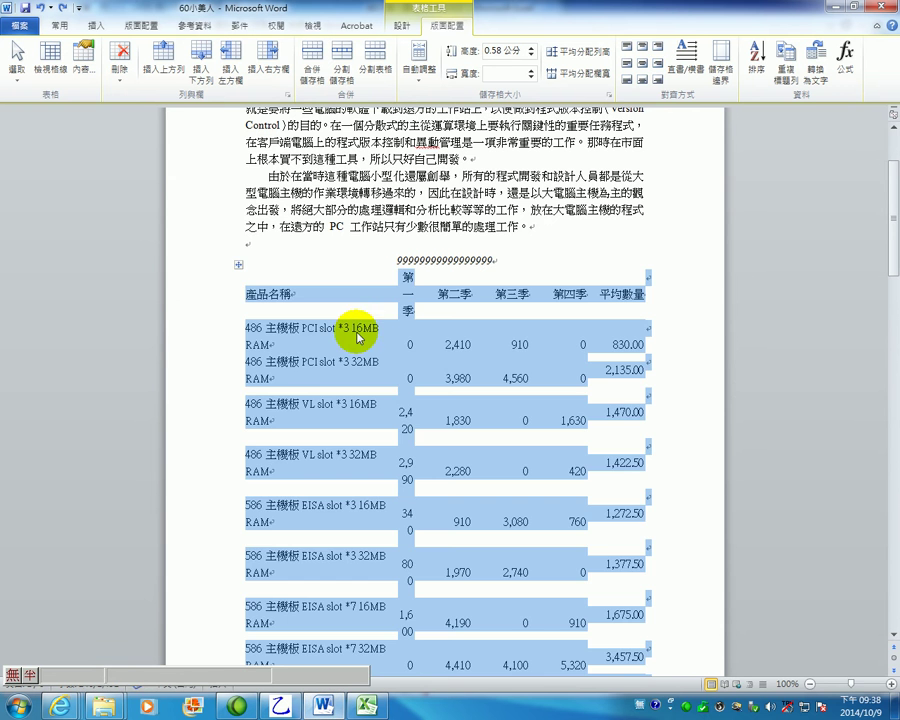
right_click(345, 297)
left_click(357, 305)
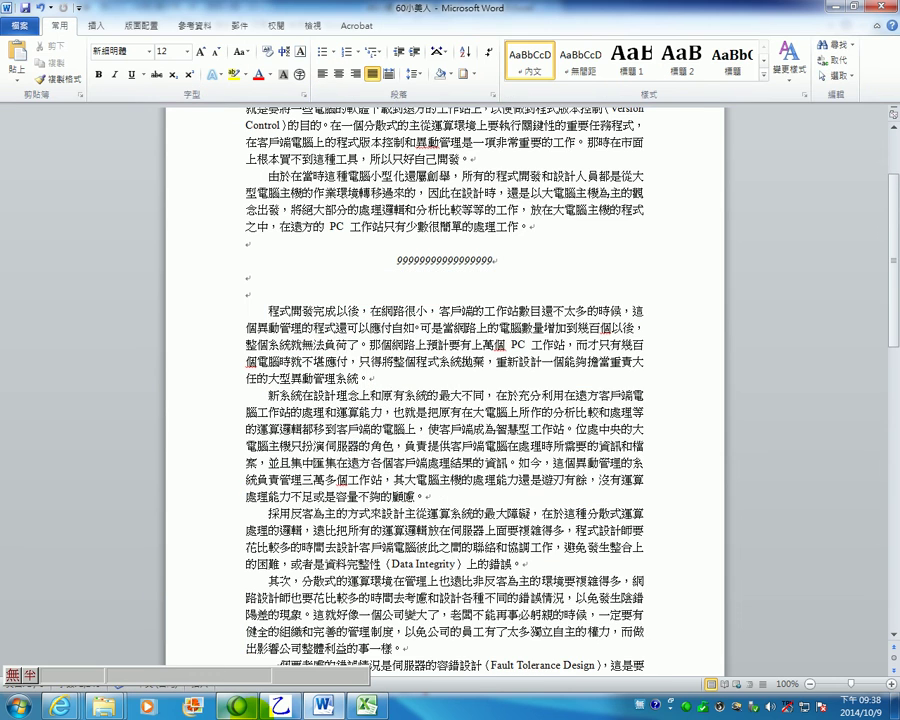
Copy the selected Excel range A28:F47 again and paste it below the table caption in the Word report.
key("alt+Tab")
right_click(199, 446)
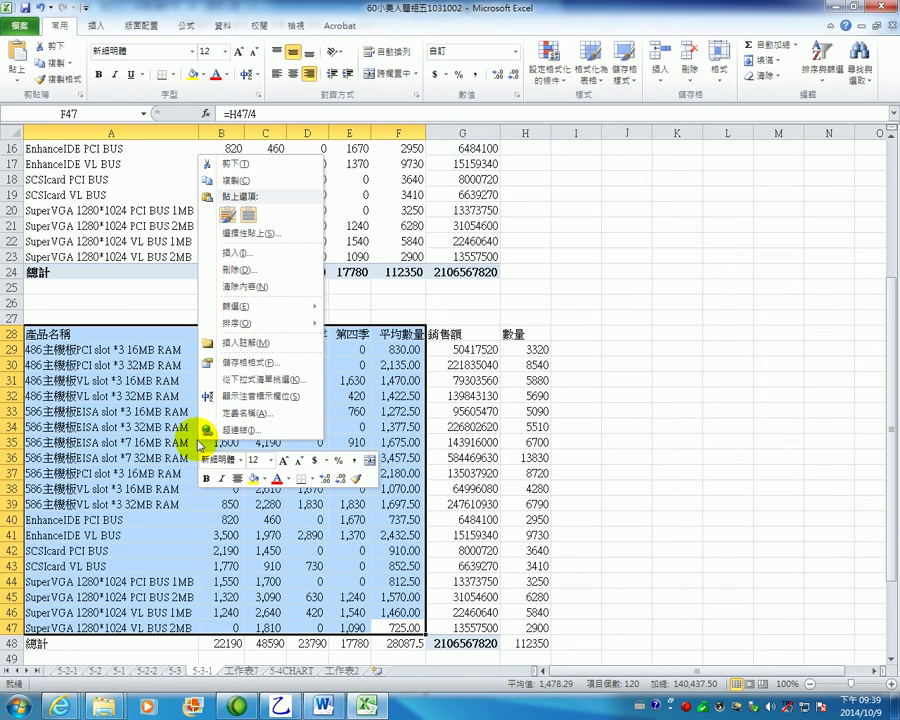
left_click(242, 185)
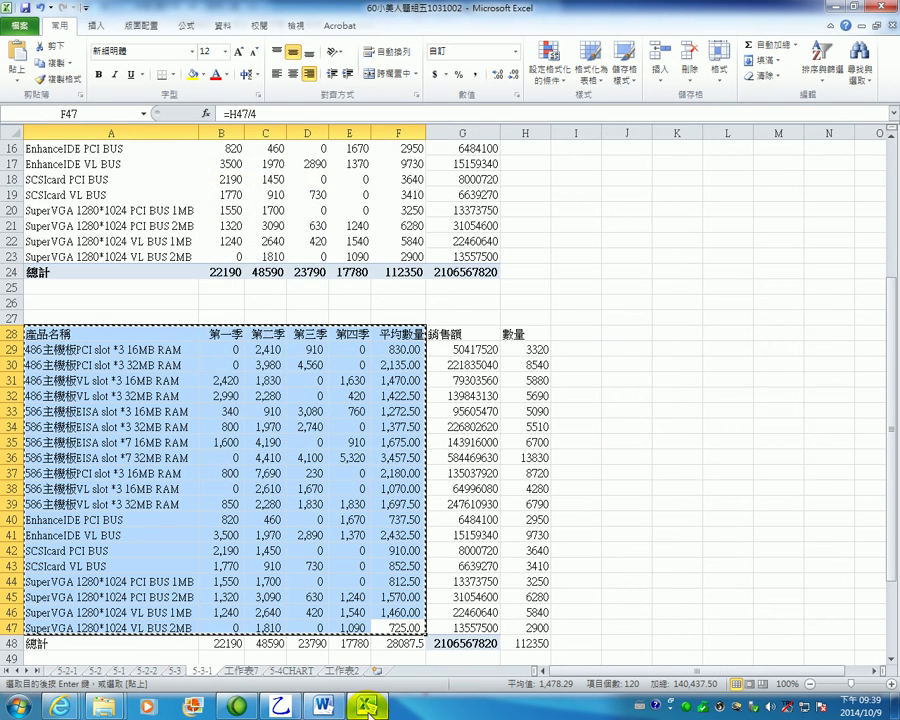
left_click(322, 706)
key("ctrl+v")
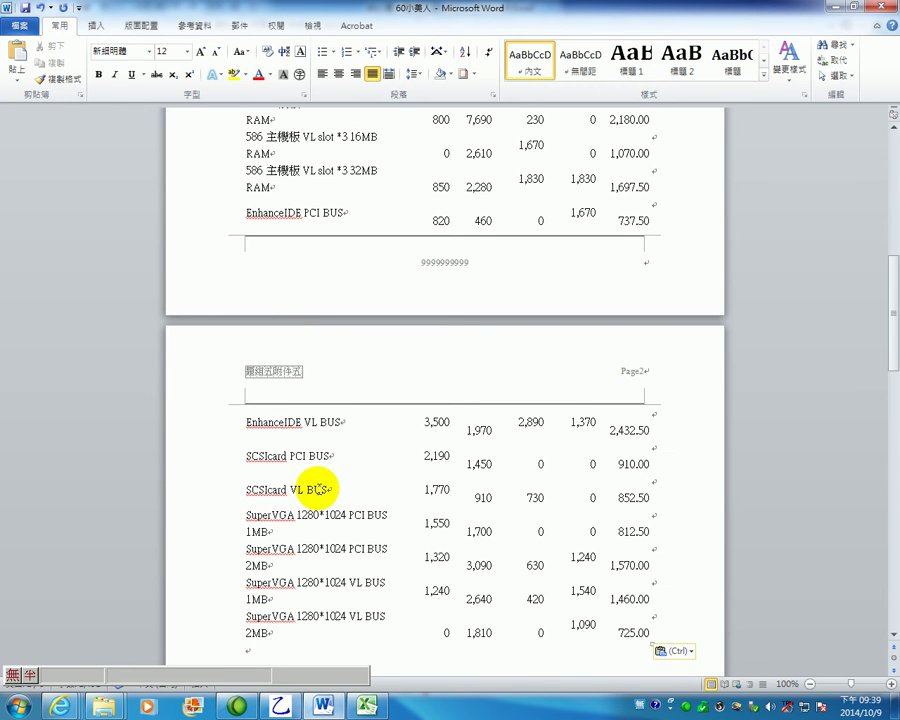
Select the whole pasted table and choose 新細明體 as its Chinese font in the font settings.
left_click(284, 535)
scroll(288, 538, "up", 5)
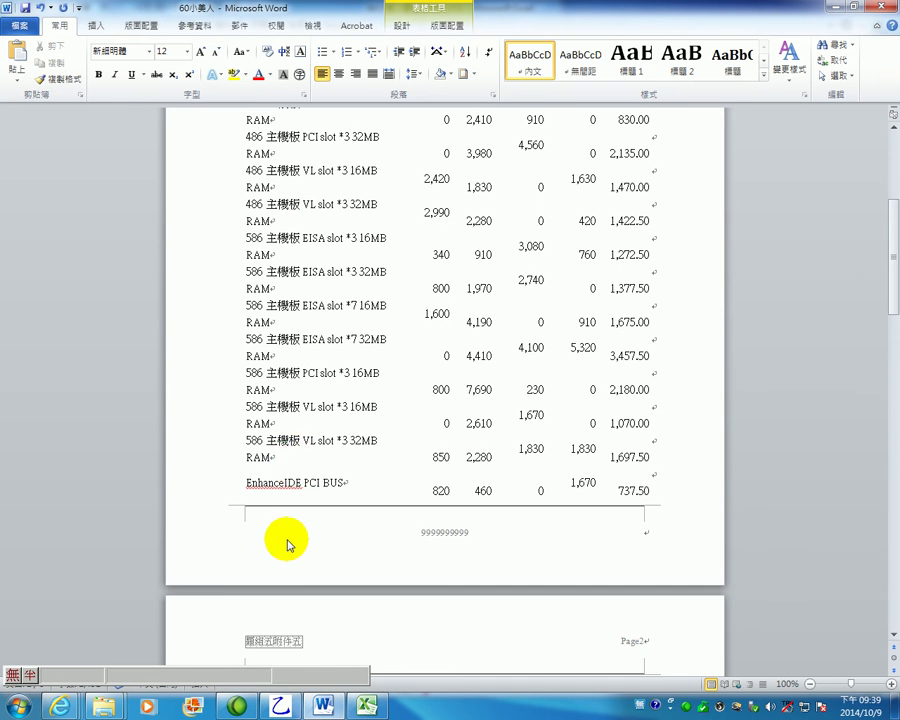
left_click(311, 204)
scroll(311, 204, "up", 3)
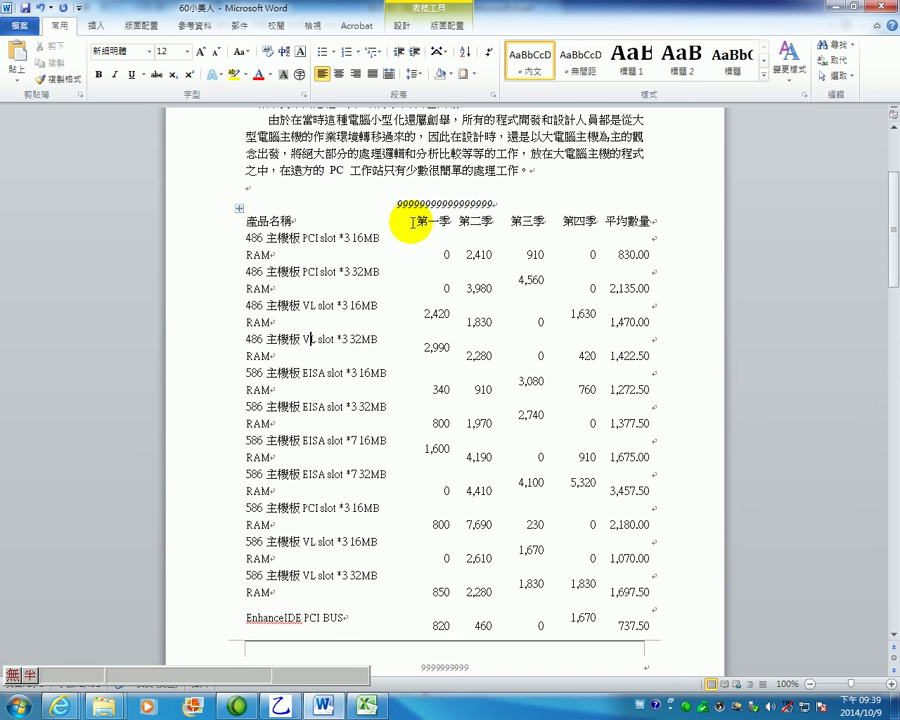
left_click(240, 208)
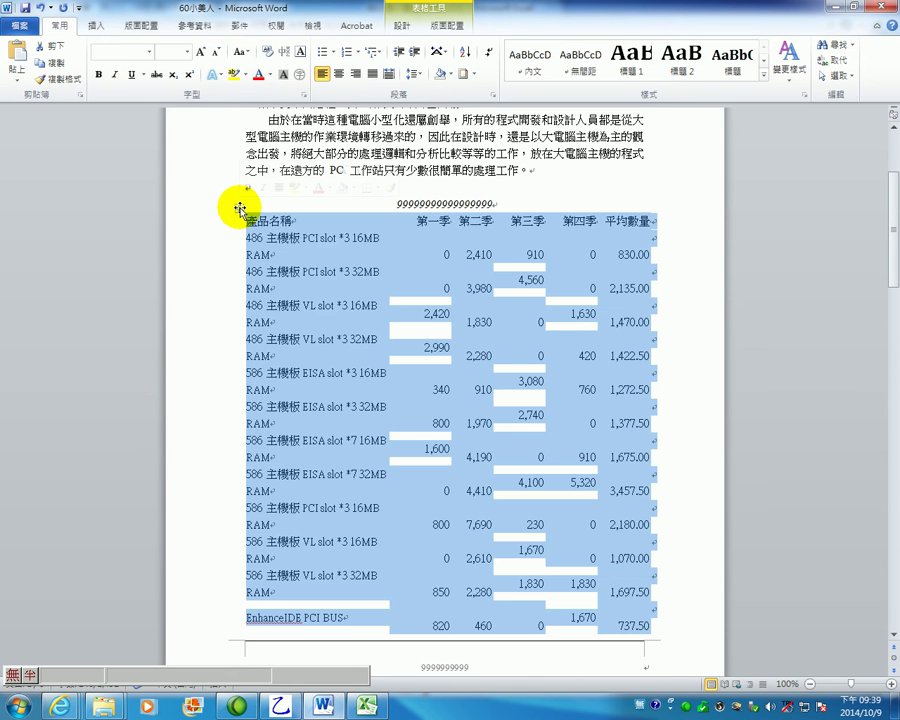
left_click(305, 95)
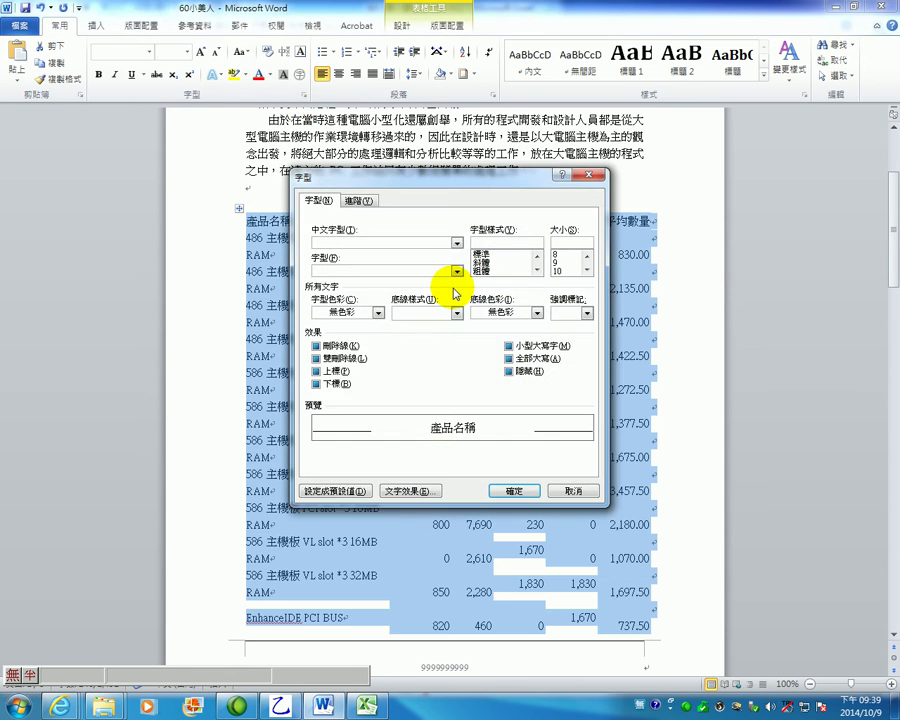
left_click(457, 243)
left_click(457, 245)
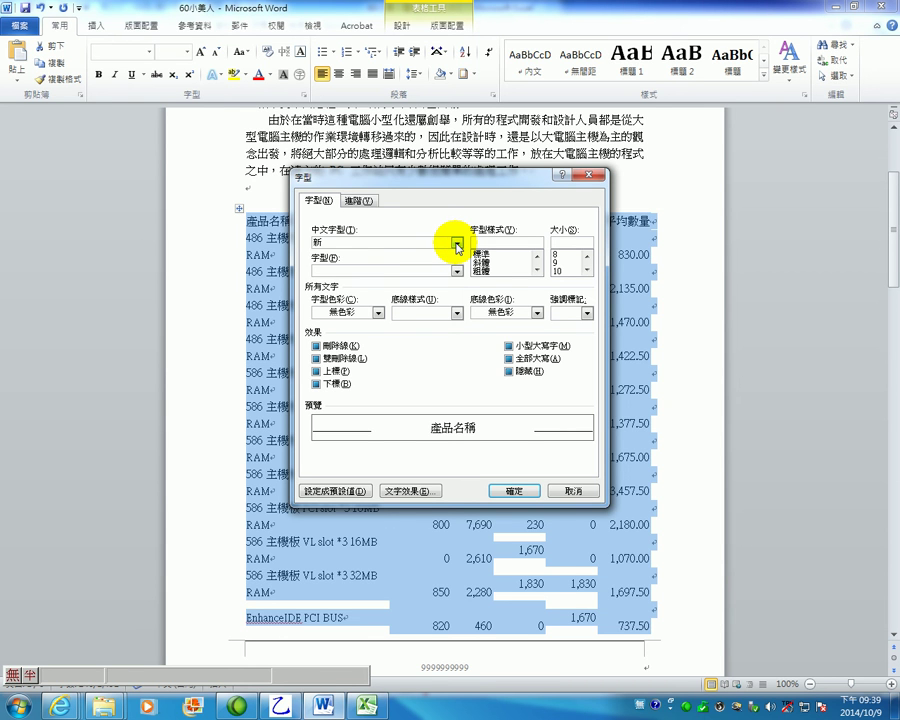
type("新")
left_click(457, 245)
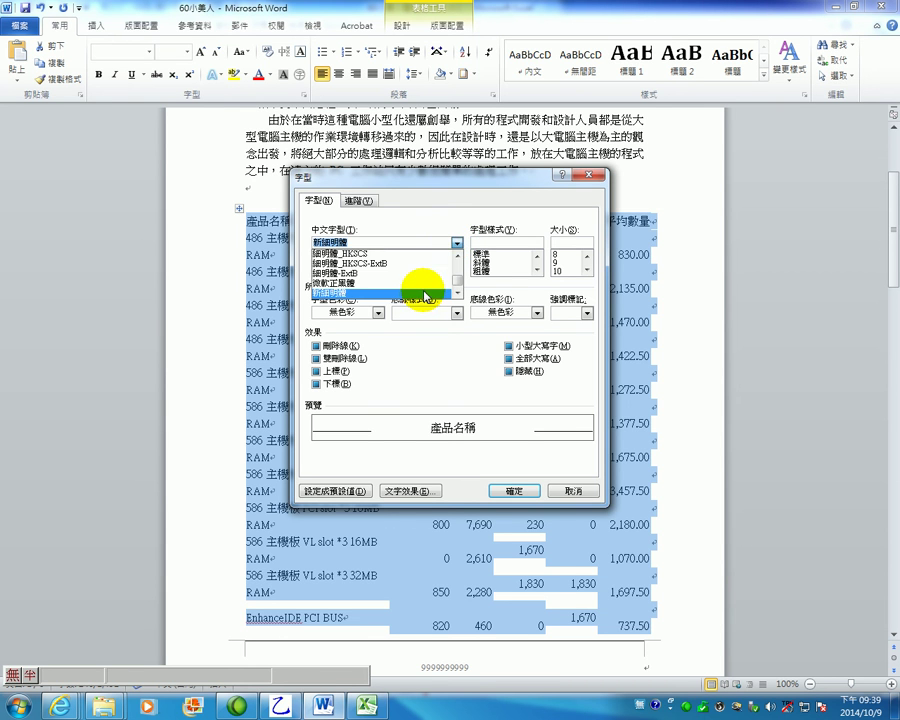
left_click(420, 287)
Set the selected table's Western font to Times New Roman at size 12 and apply the font settings.
left_click(457, 271)
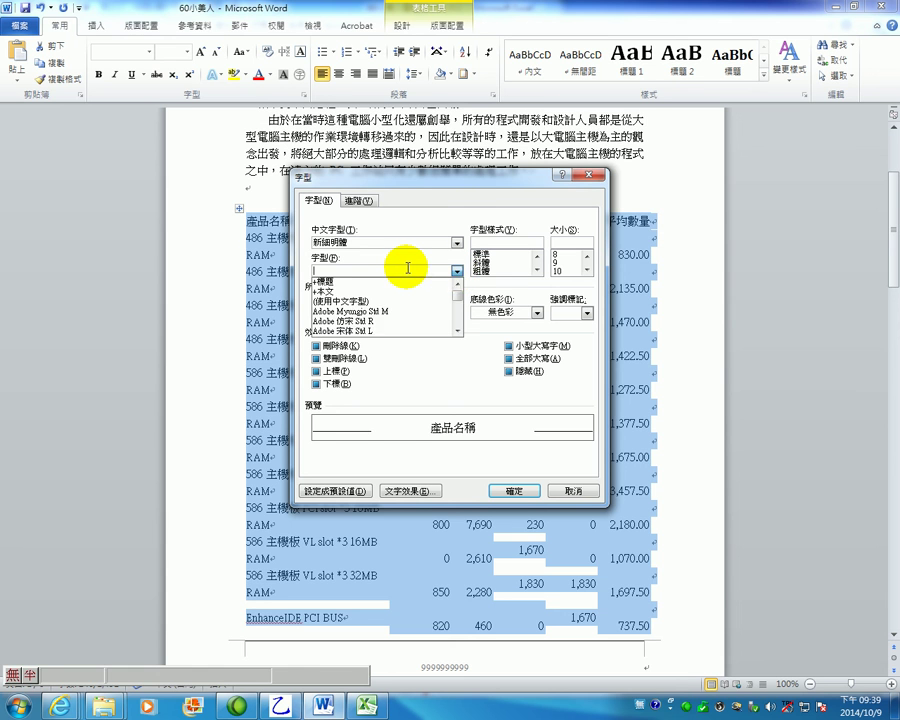
left_click(408, 268)
type("ti")
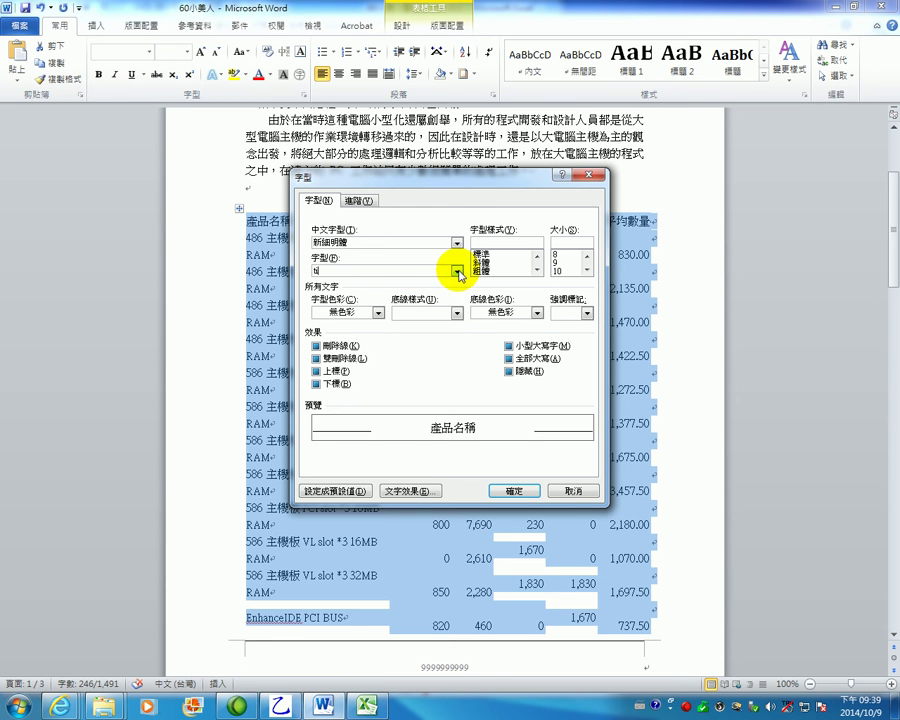
left_click(457, 272)
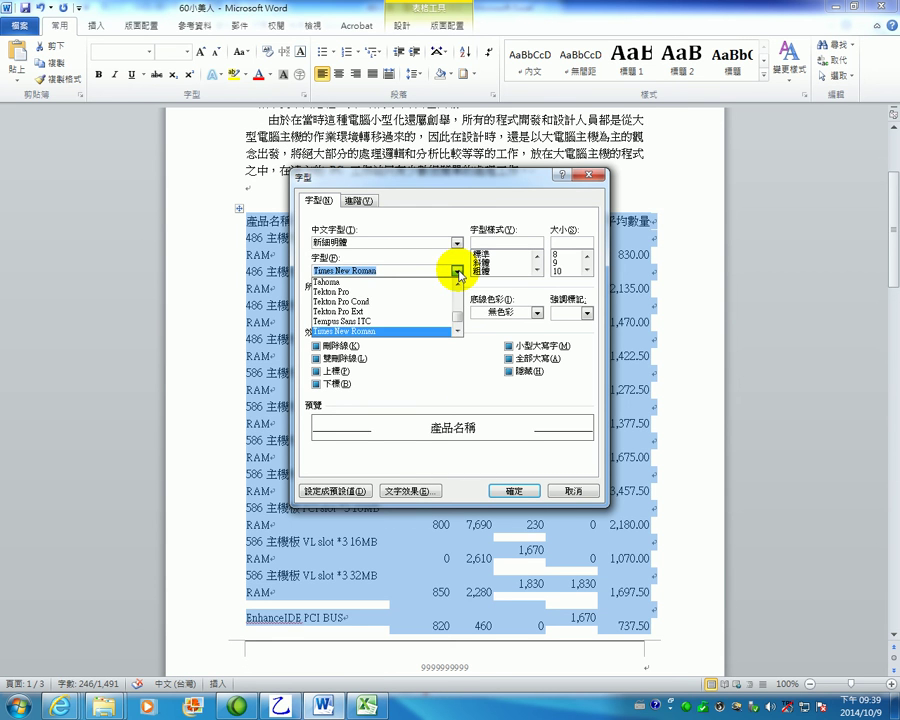
left_click(400, 326)
left_click(577, 242)
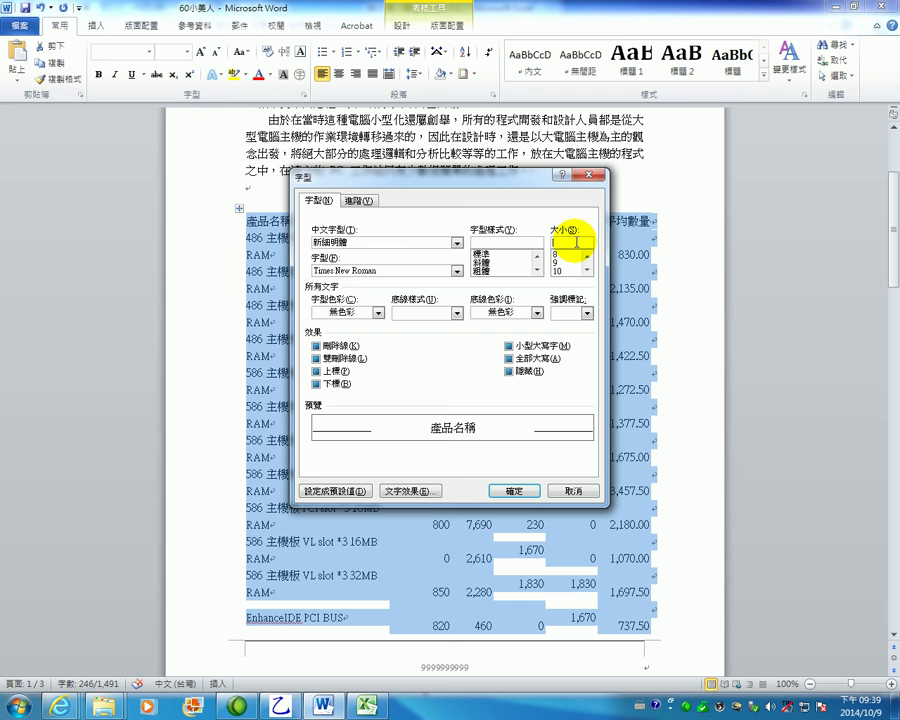
type("12")
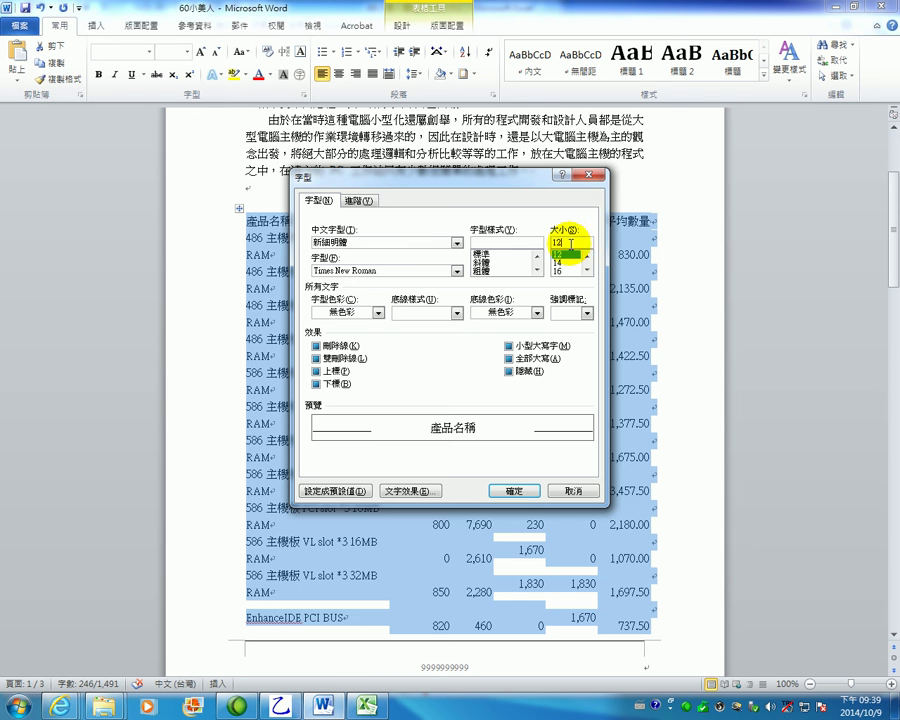
left_click(484, 255)
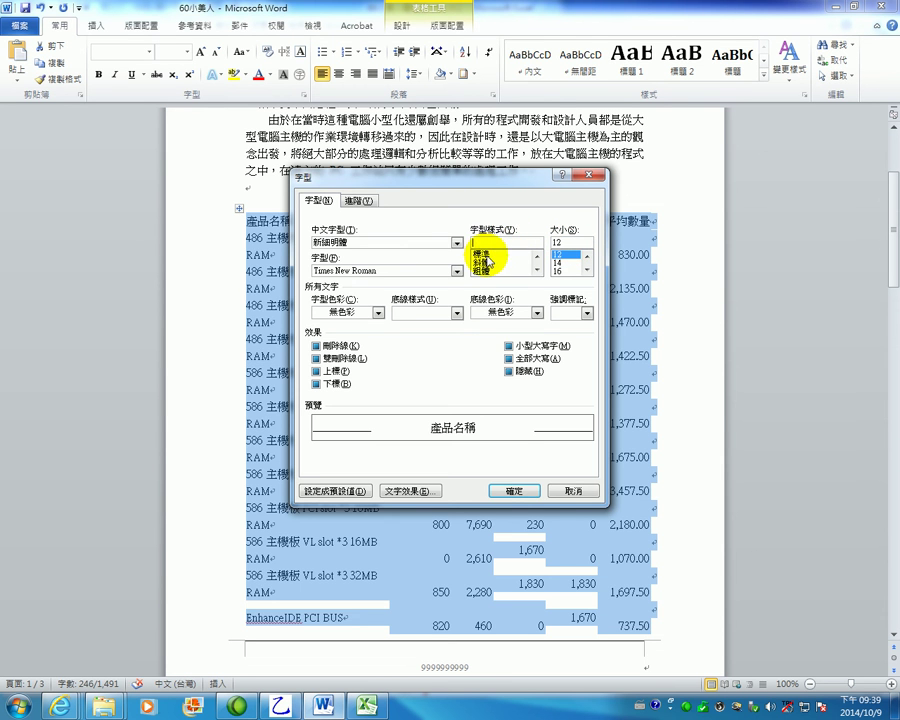
left_click(515, 490)
Widen the product name column until each product name fits on a single line.
left_click(410, 238)
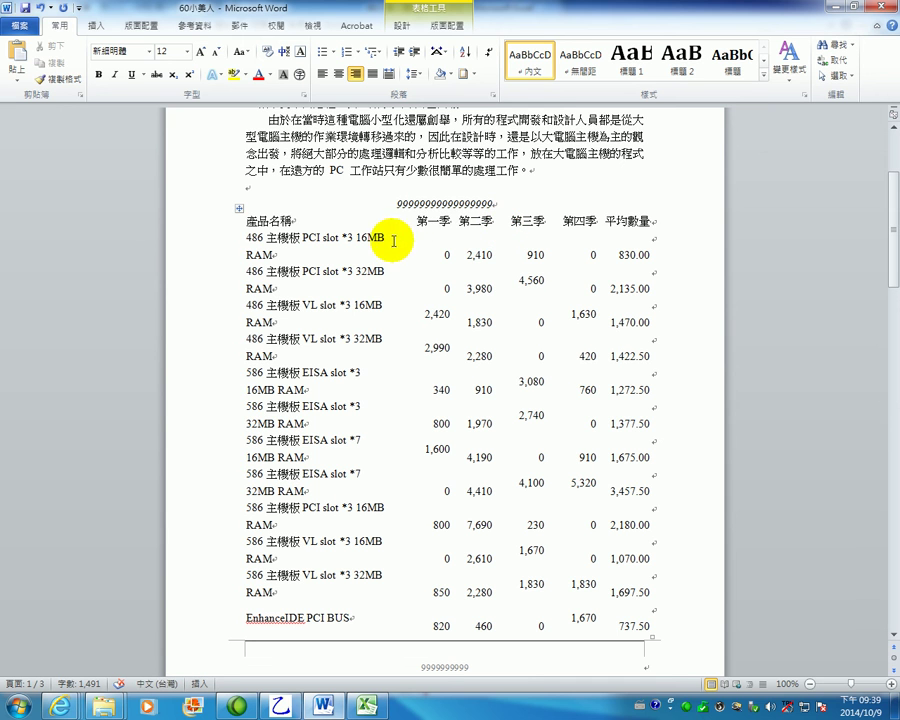
left_click(380, 237)
left_click_drag(404, 240, 404, 240)
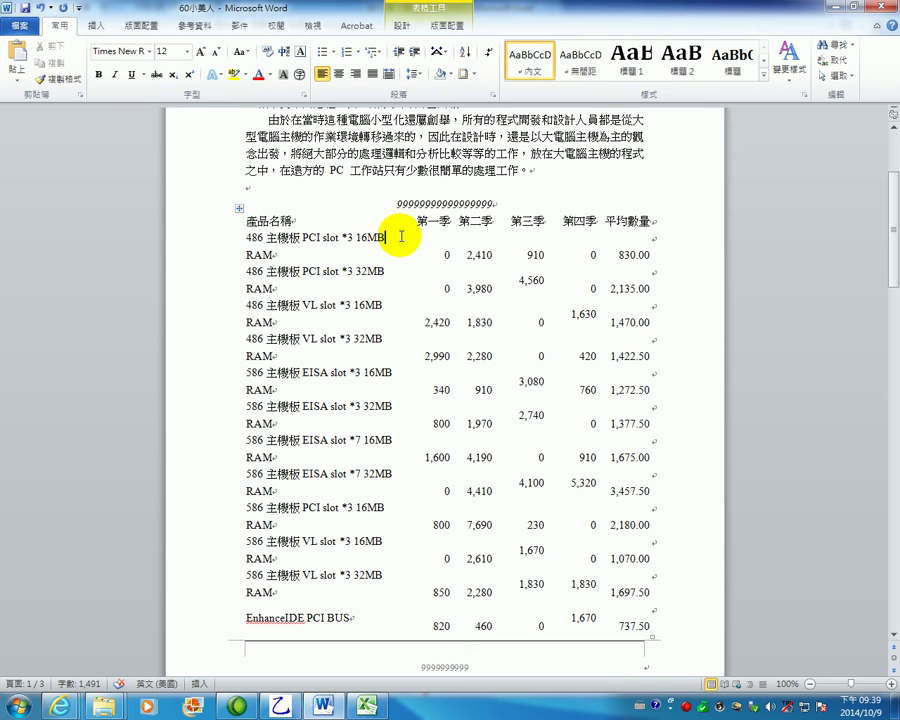
left_click_drag(404, 237, 415, 235)
left_click(470, 224)
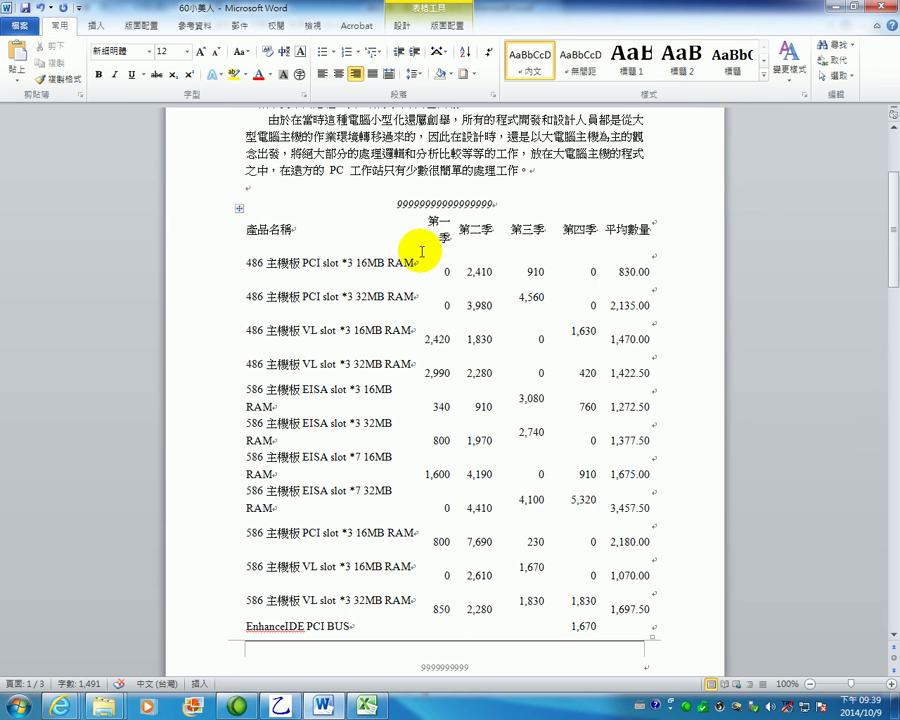
left_click_drag(418, 258, 455, 267)
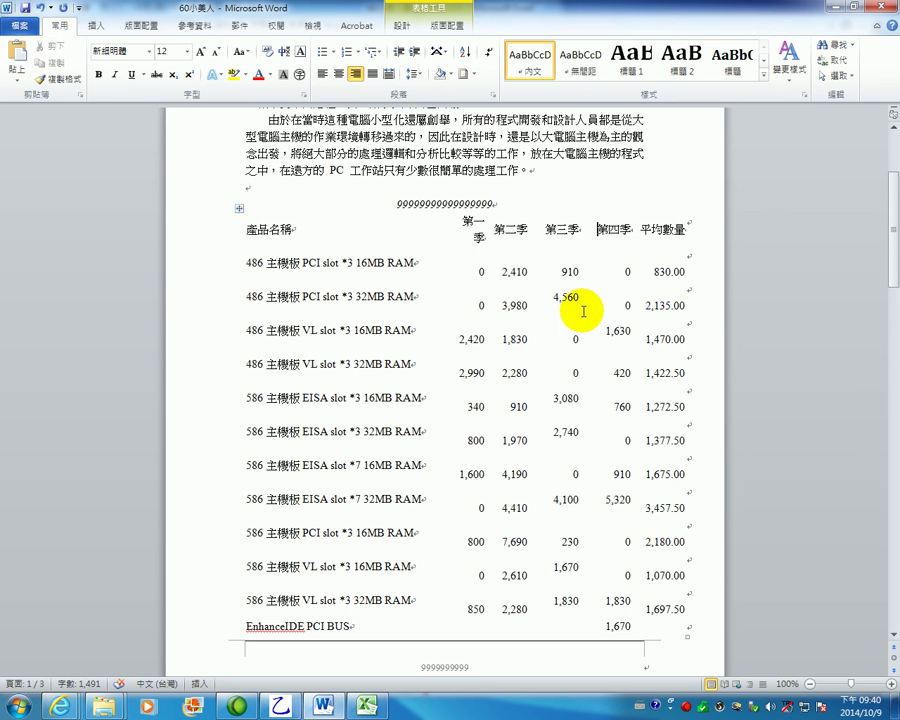
Select the whole sales table and AutoFit it to the window width.
left_click(239, 208)
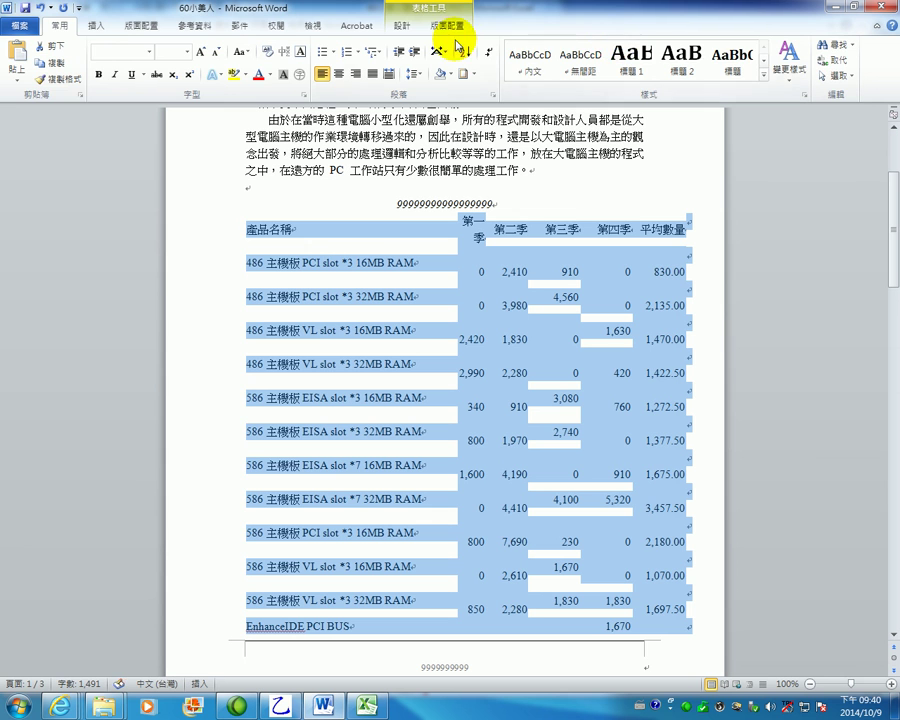
left_click(447, 25)
left_click(409, 72)
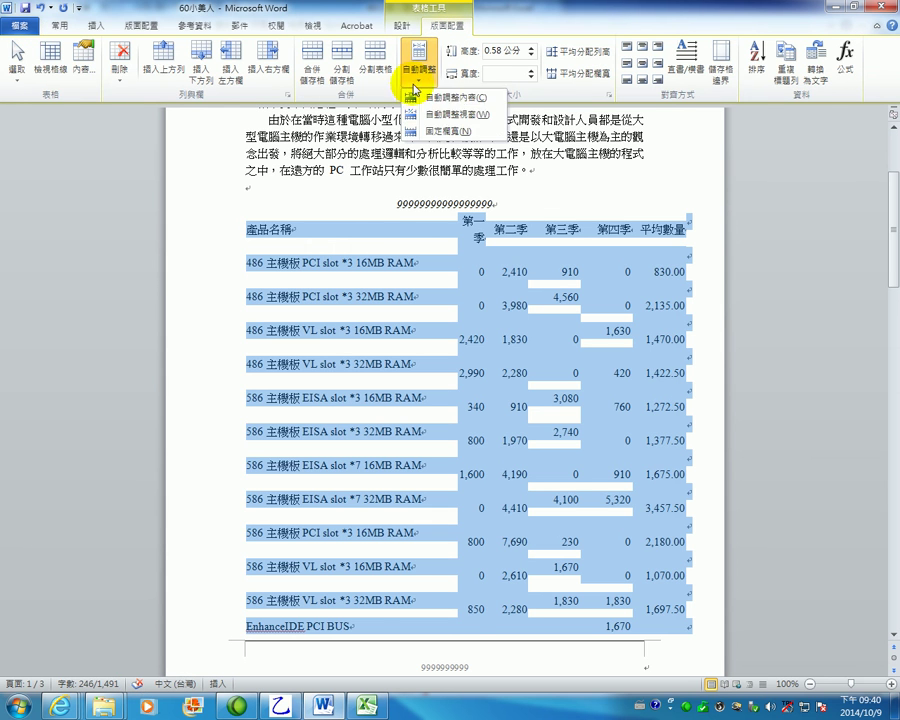
left_click(477, 117)
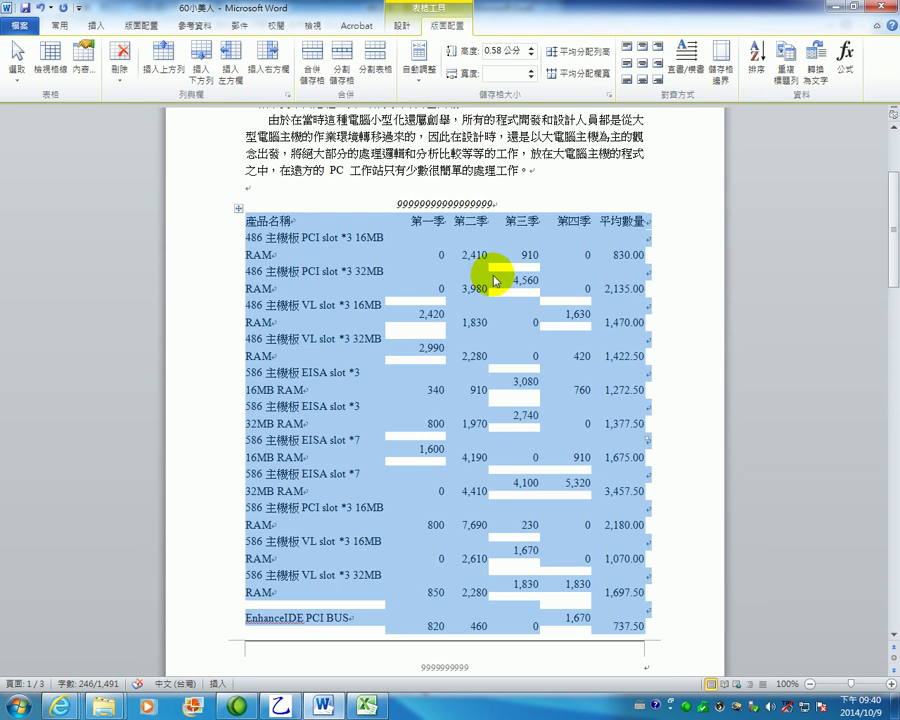
Widen the product name column again within the page margins, taking the space from the 第一季 column.
left_click(446, 252)
left_click_drag(385, 233, 448, 250)
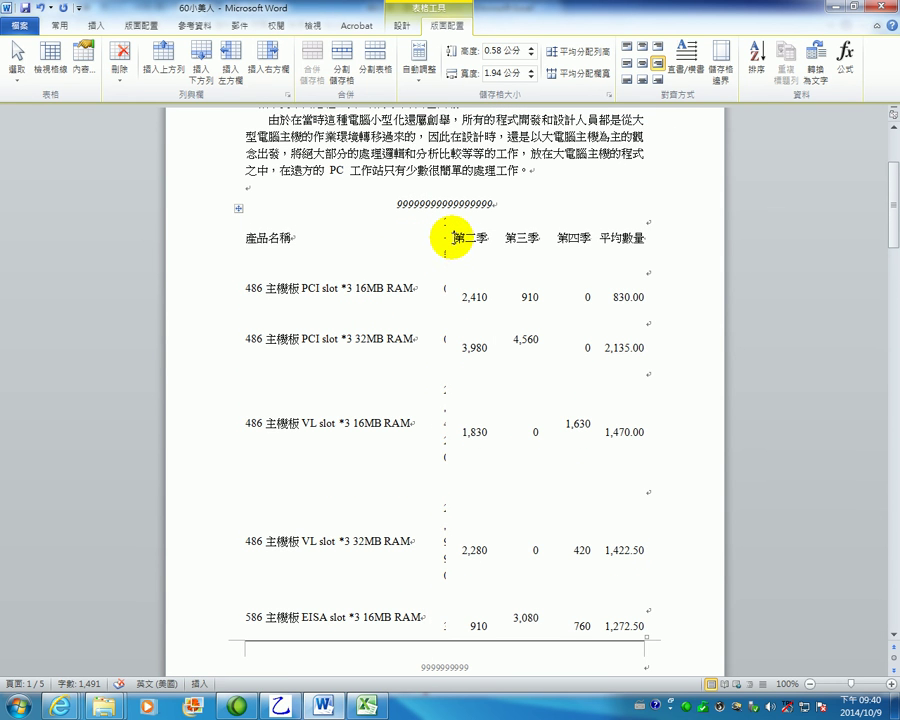
left_click(455, 240)
Check the source table in Excel and the attachment 5-5 requirements, circling the 12-point text size rule.
left_click(364, 707)
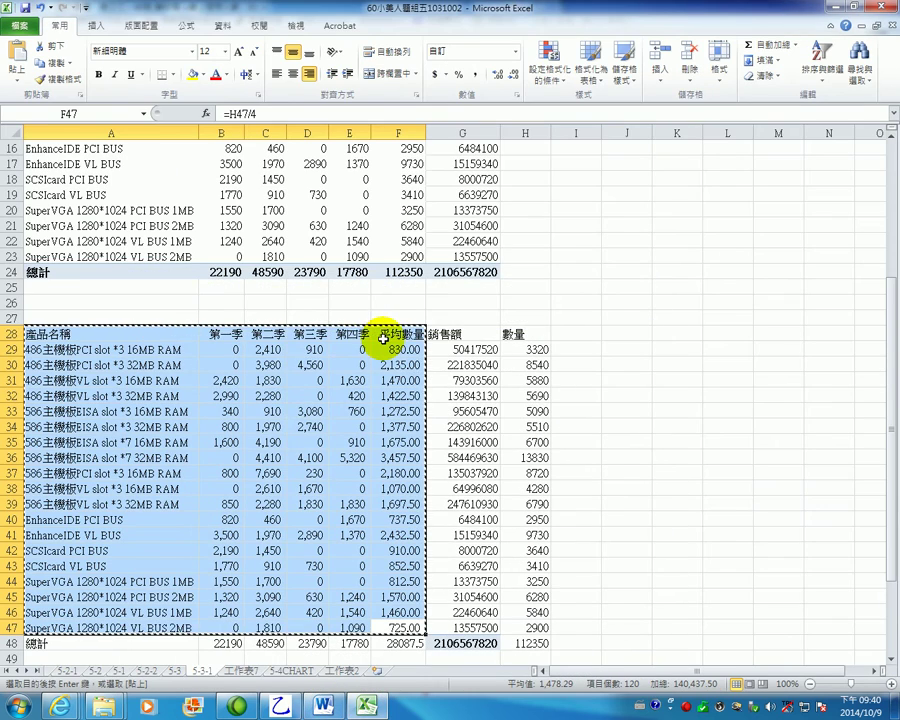
left_click(283, 707)
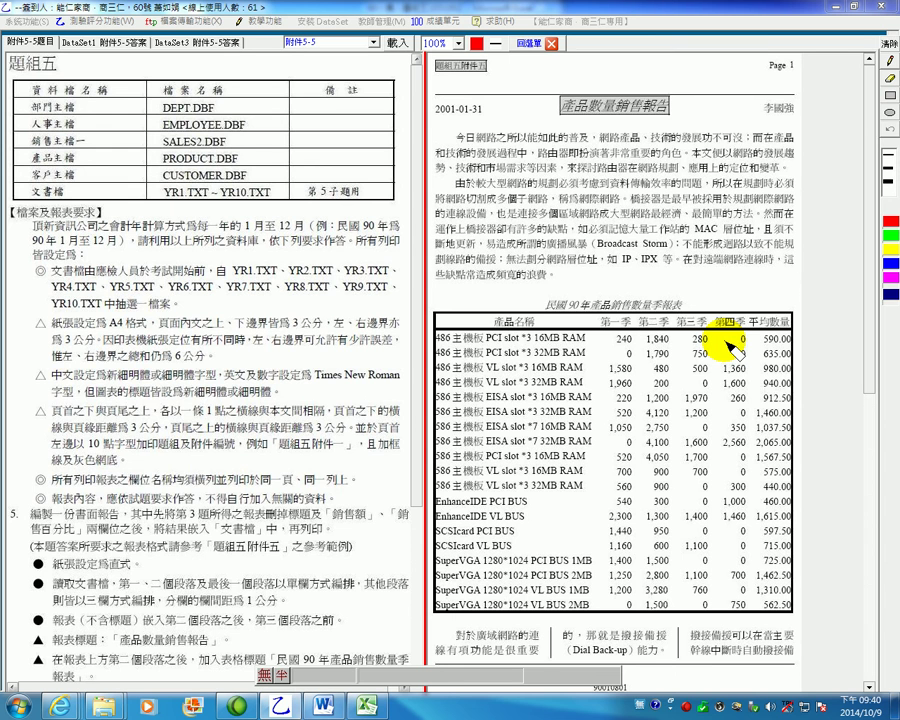
scroll(413, 362, "down", 5)
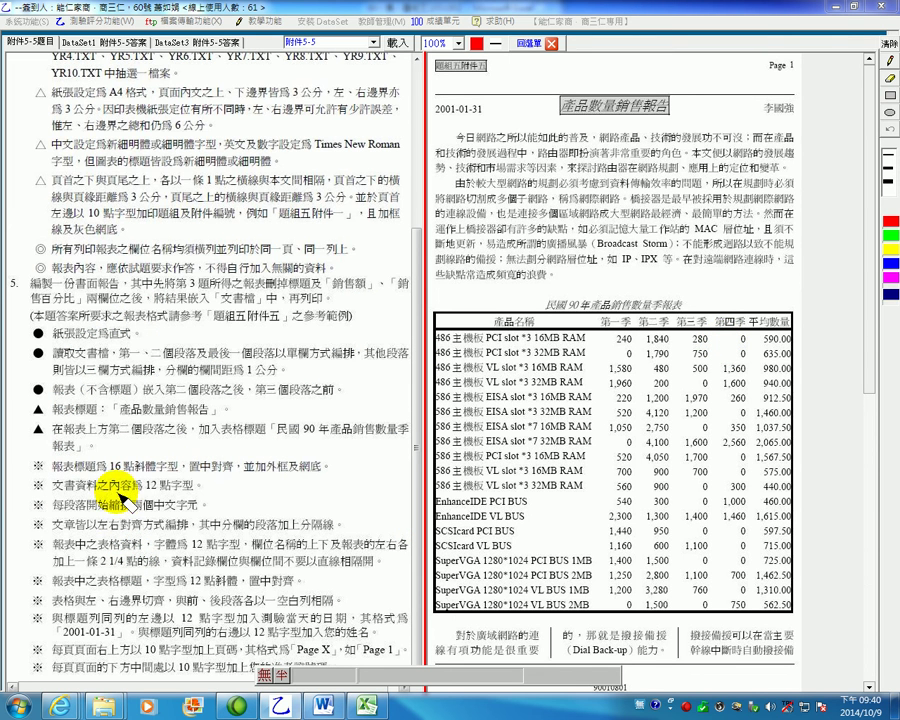
left_click_drag(140, 492, 180, 487)
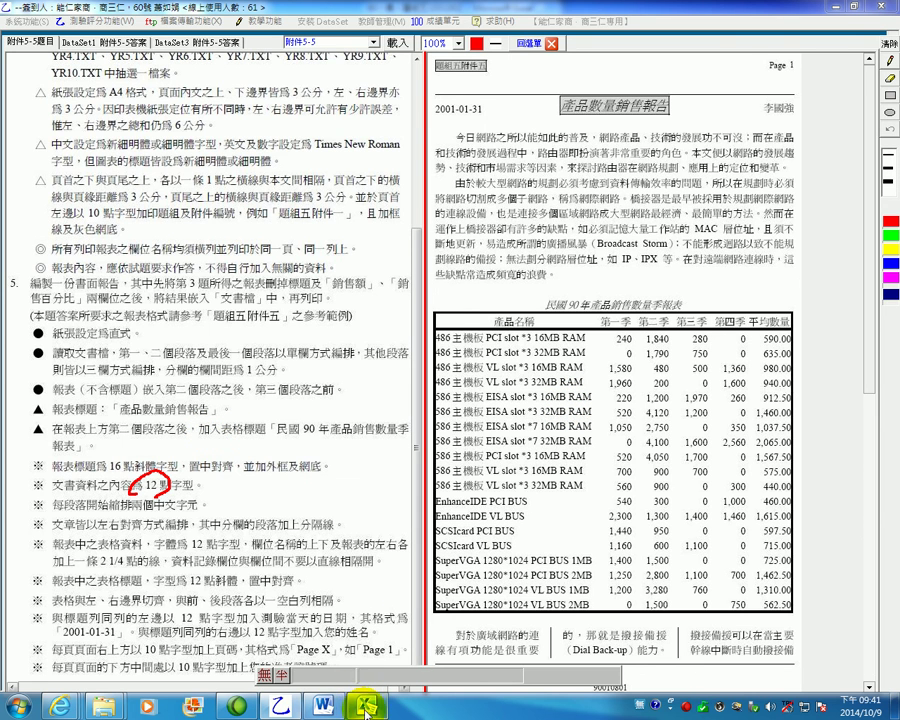
Return to the Word report and undo the last column boundary change beside the 第一季 column.
left_click(323, 706)
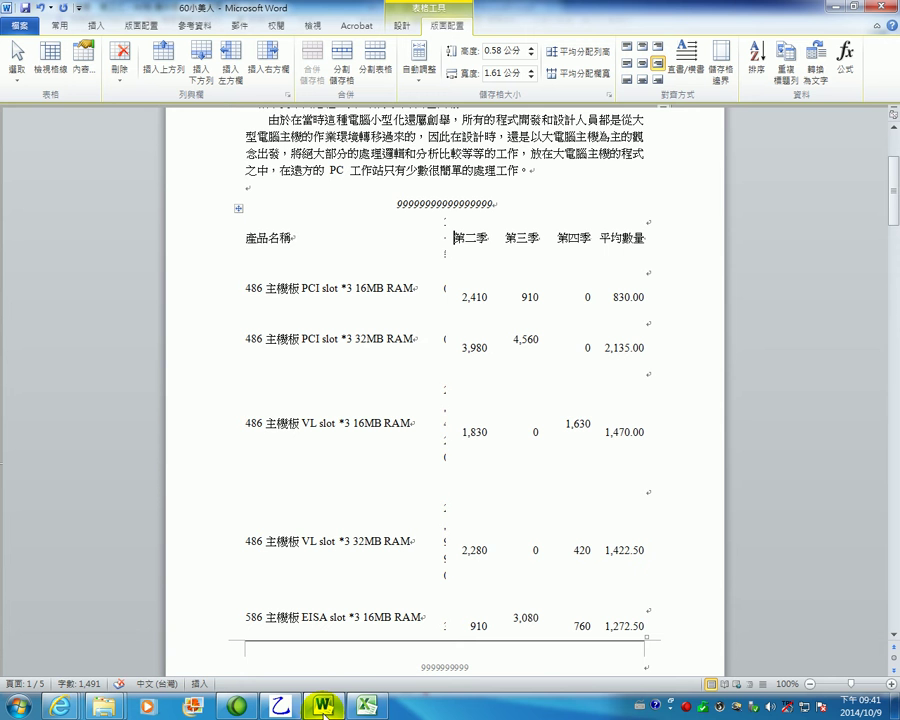
left_click(449, 240)
left_click_drag(445, 243, 422, 242)
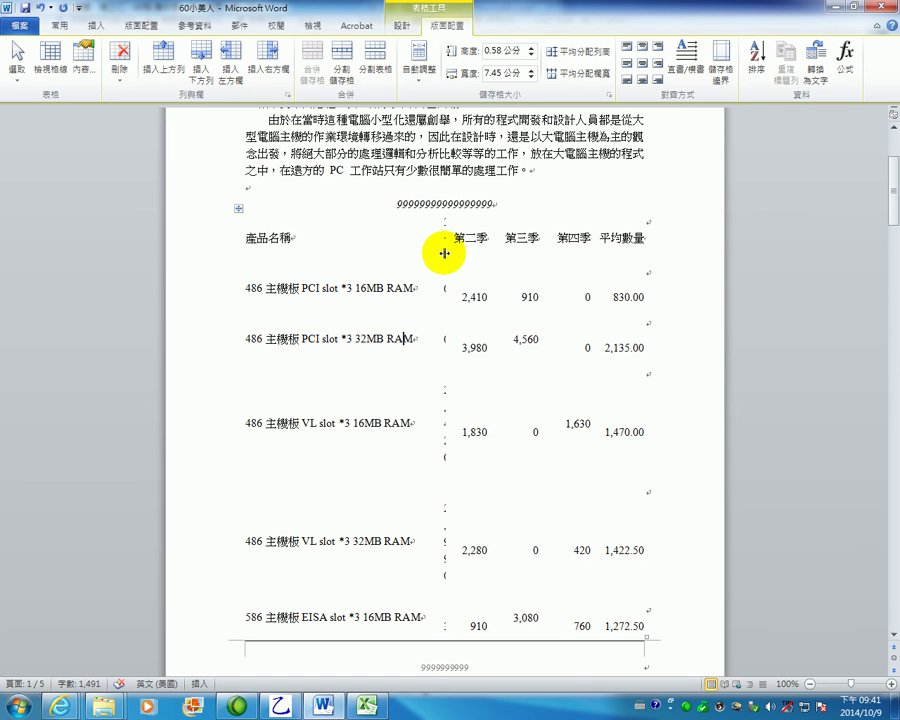
left_click(40, 9)
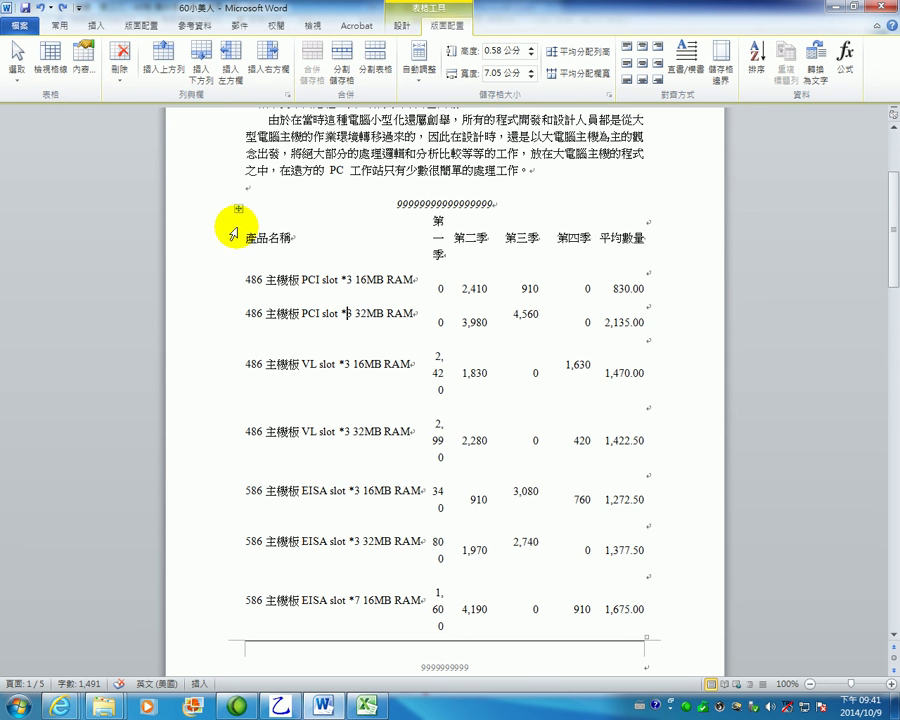
Set the whole table's character spacing to condensed (緊縮) by 0.5 pt.
left_click(237, 208)
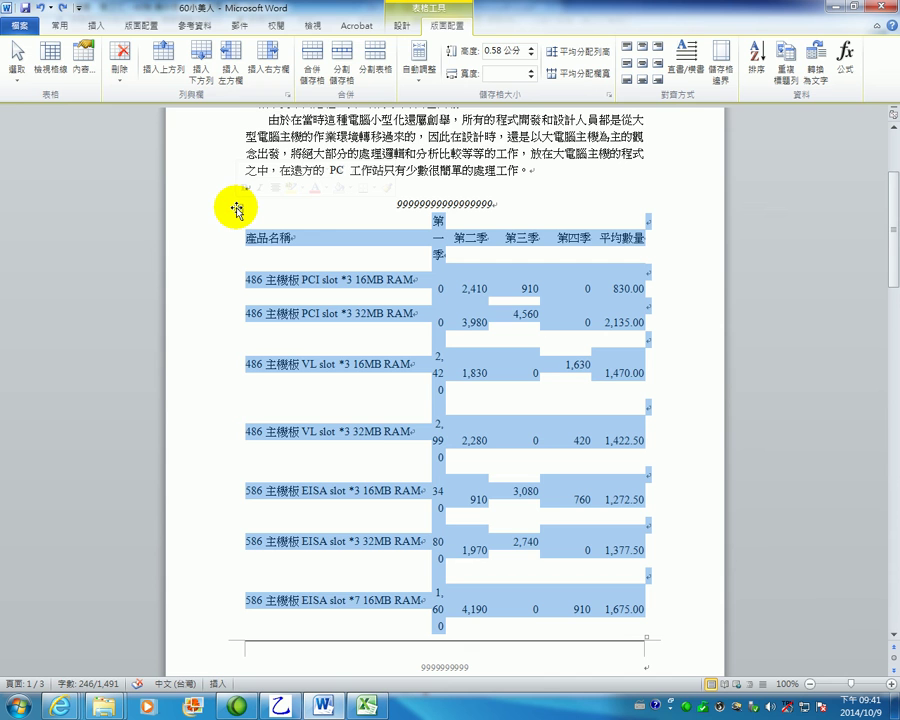
left_click(61, 27)
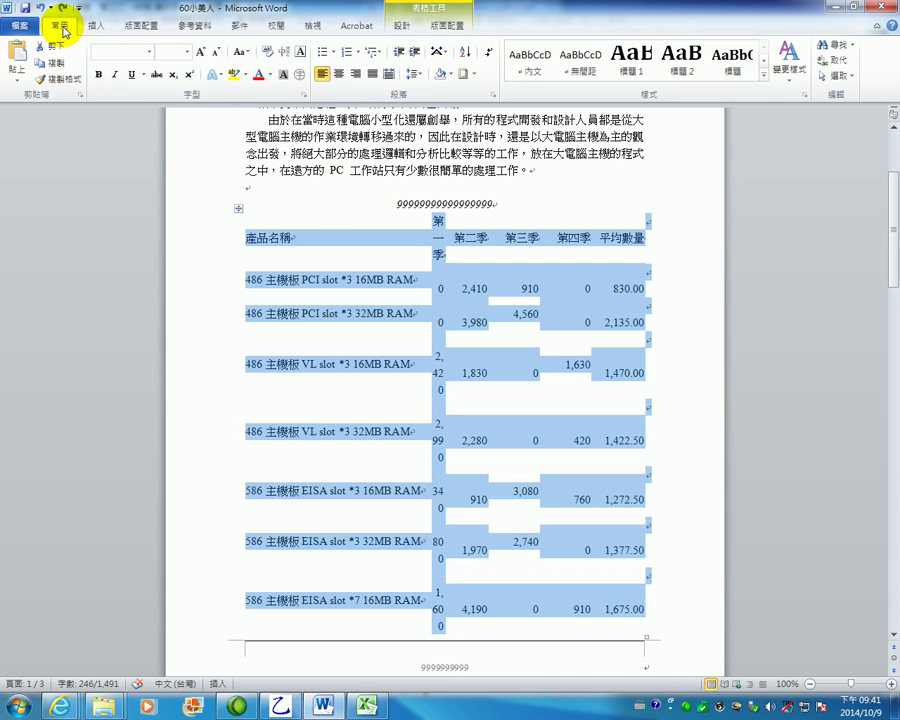
left_click(305, 96)
left_click(358, 201)
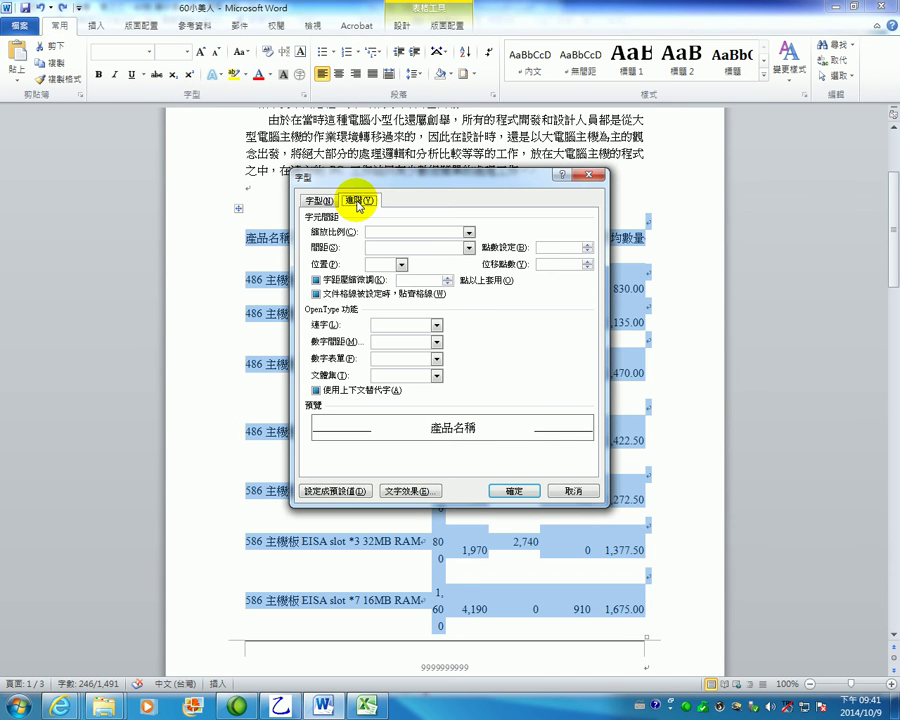
left_click(405, 249)
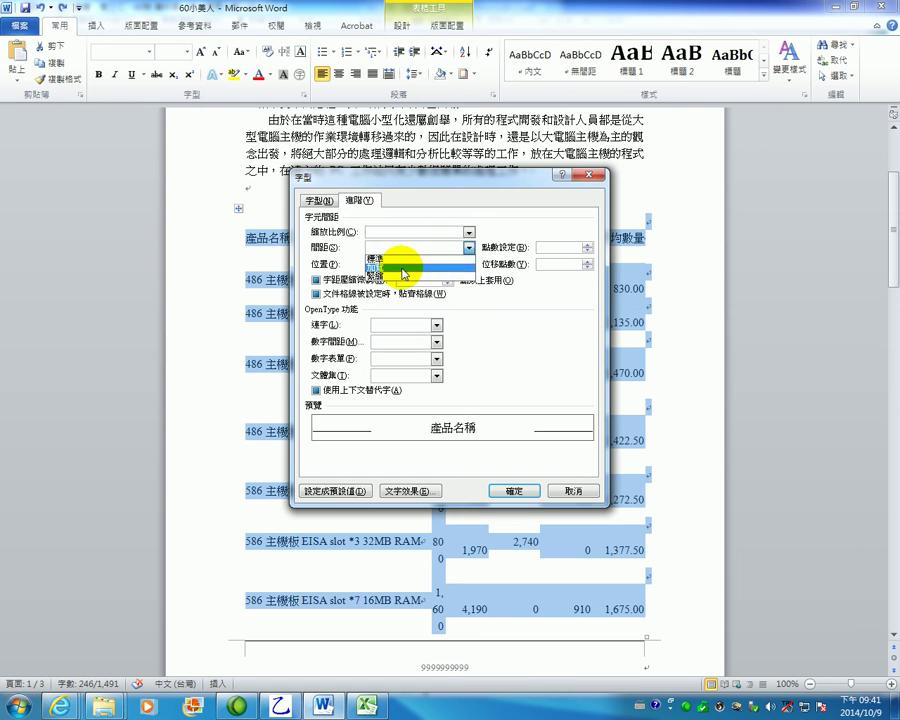
left_click(402, 276)
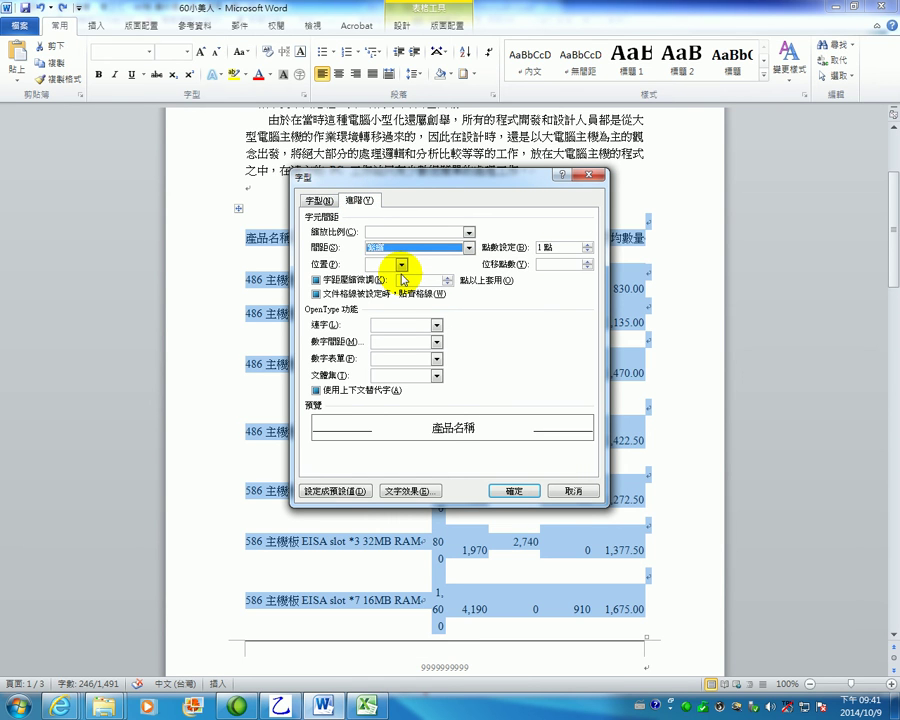
left_click(588, 250)
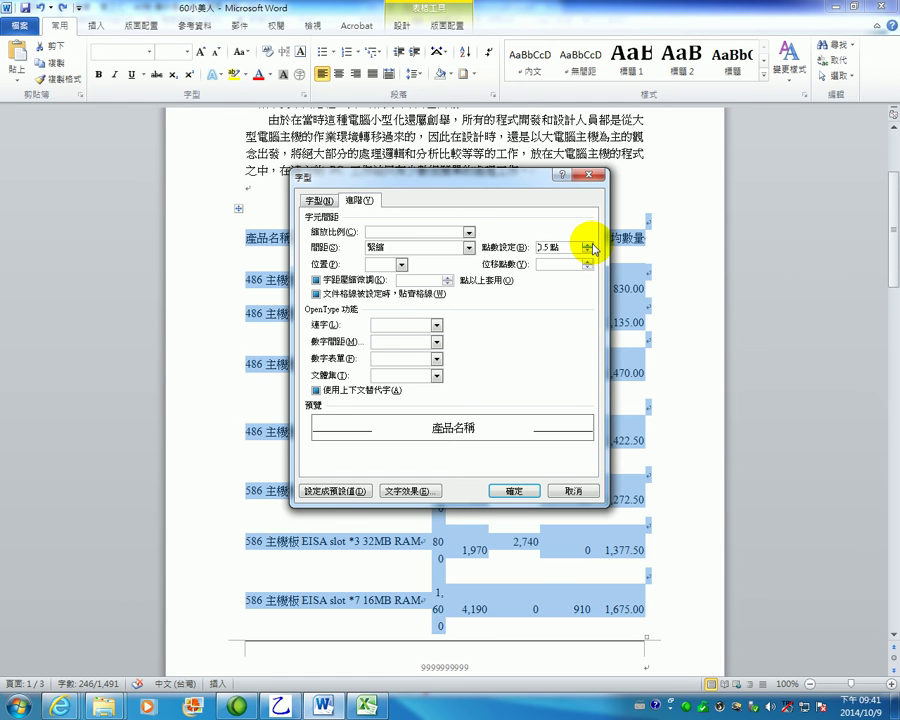
left_click(516, 490)
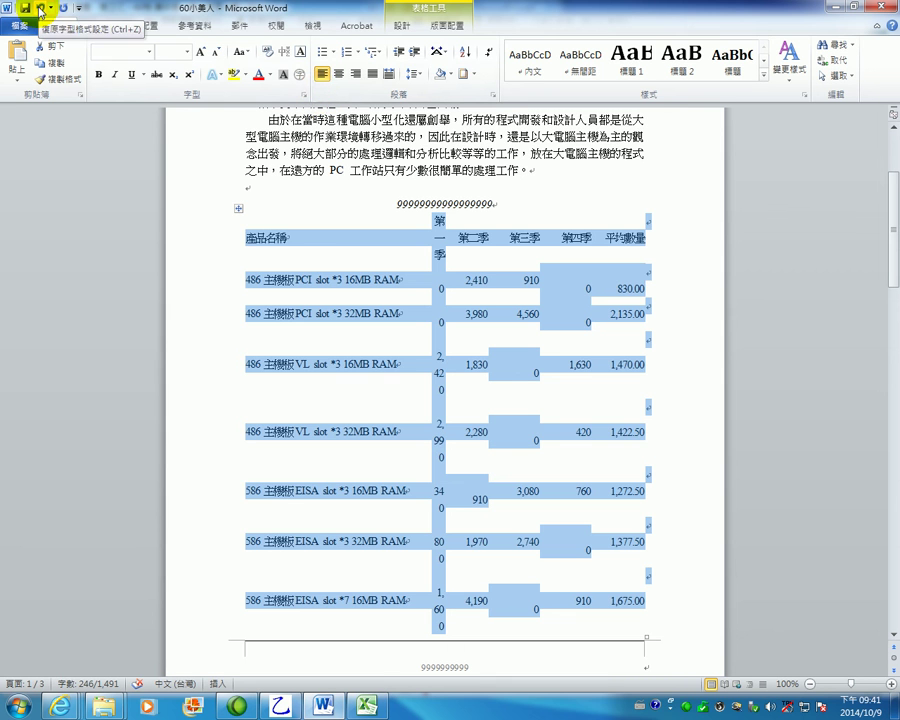
Widen the 第一季 column on both sides so that its heading fits on one line.
left_click(438, 233)
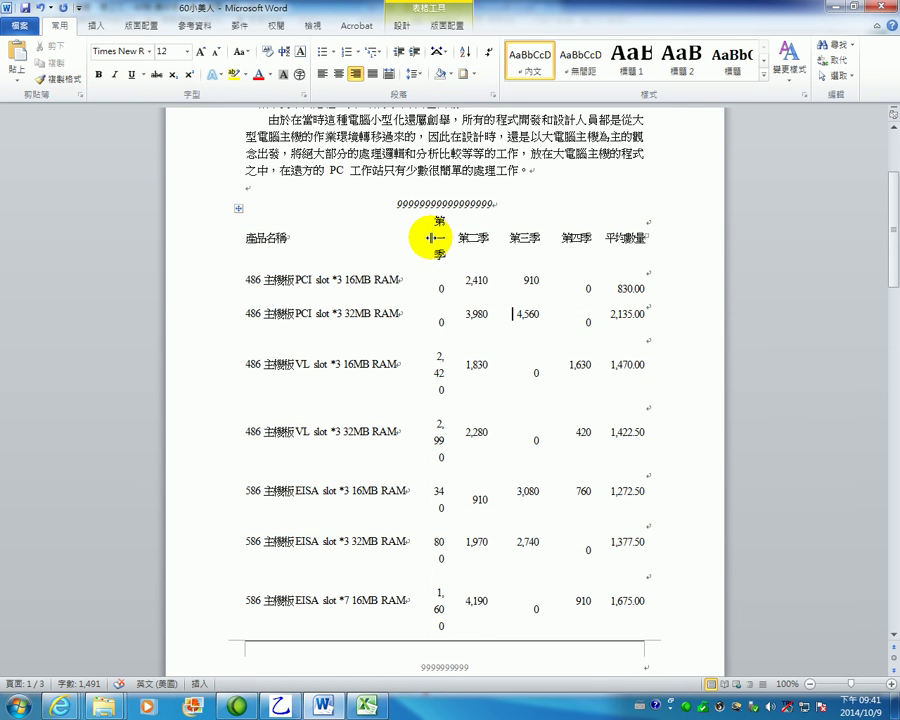
left_click_drag(432, 238, 420, 238)
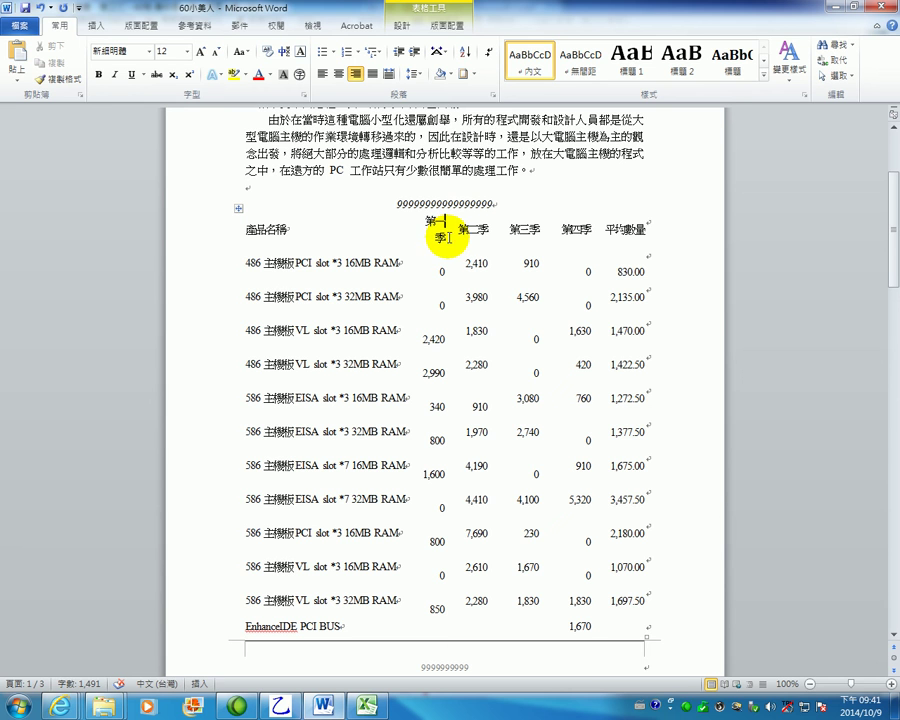
left_click_drag(443, 238, 497, 237)
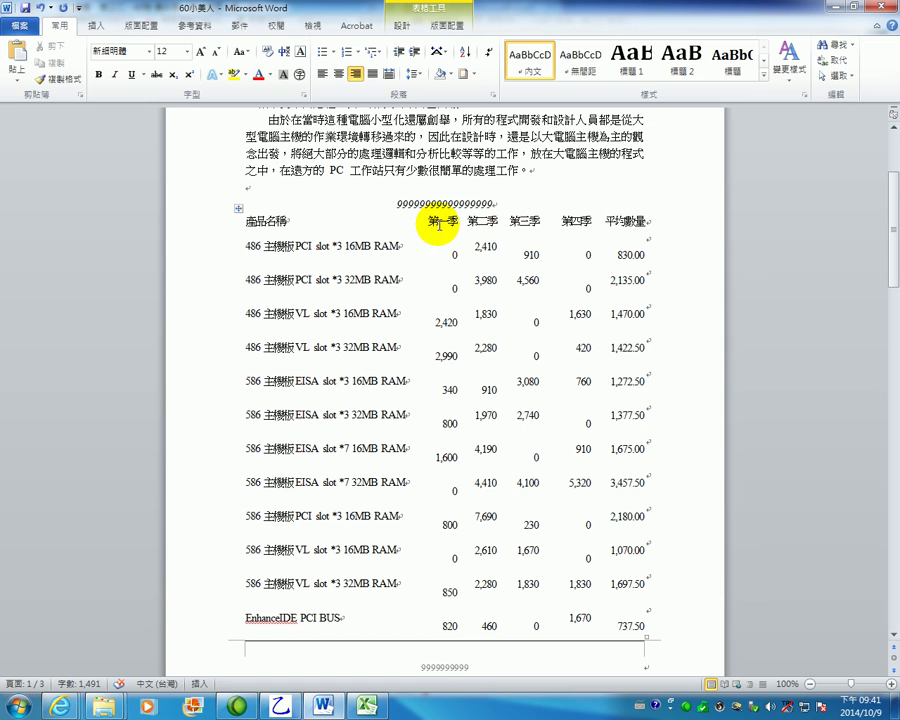
Distribute the widths of the five columns from 第一季 to 平均數量 evenly.
left_click_drag(432, 222, 640, 440)
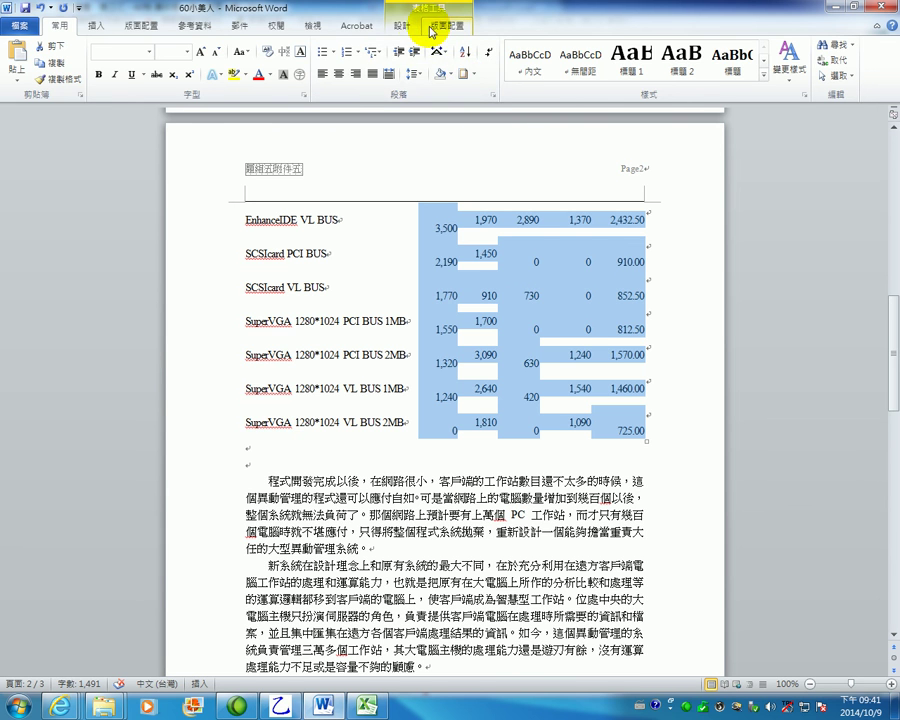
left_click(420, 25)
left_click(586, 74)
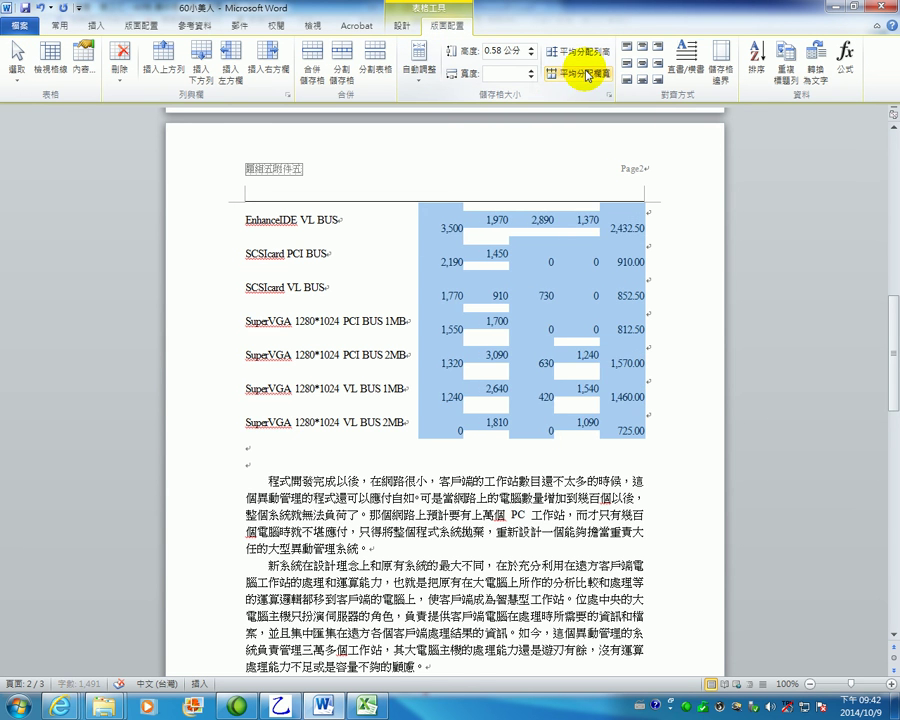
left_click(572, 261)
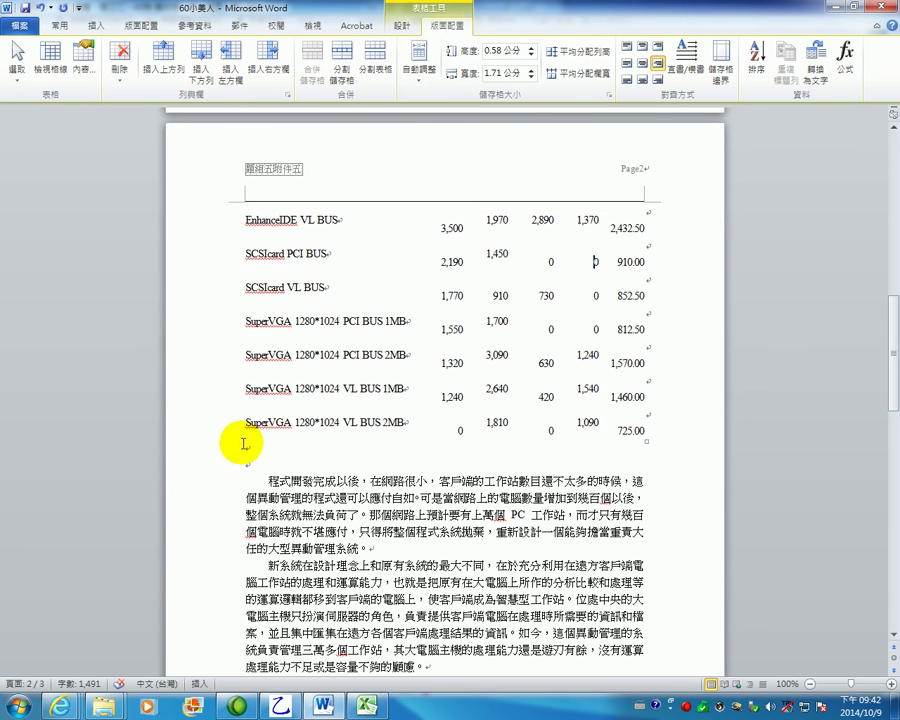
Examine the row heights and vertical placement of the figures across both pages of the Word sales table.
left_click(650, 430)
left_click_drag(657, 432, 472, 406)
scroll(460, 395, "up", 10)
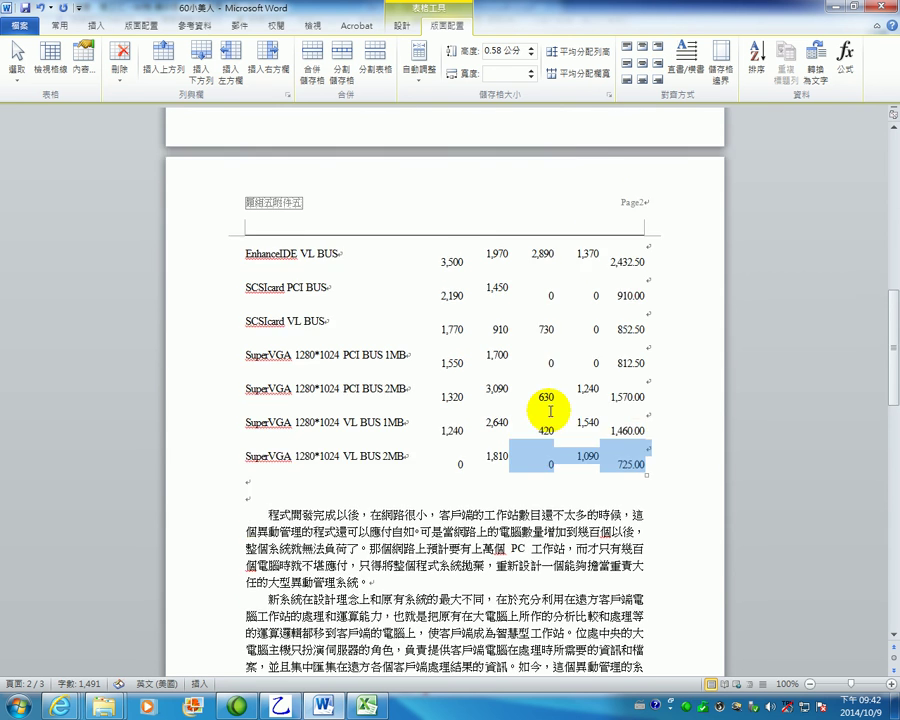
scroll(549, 410, "up", 3)
left_click(618, 323)
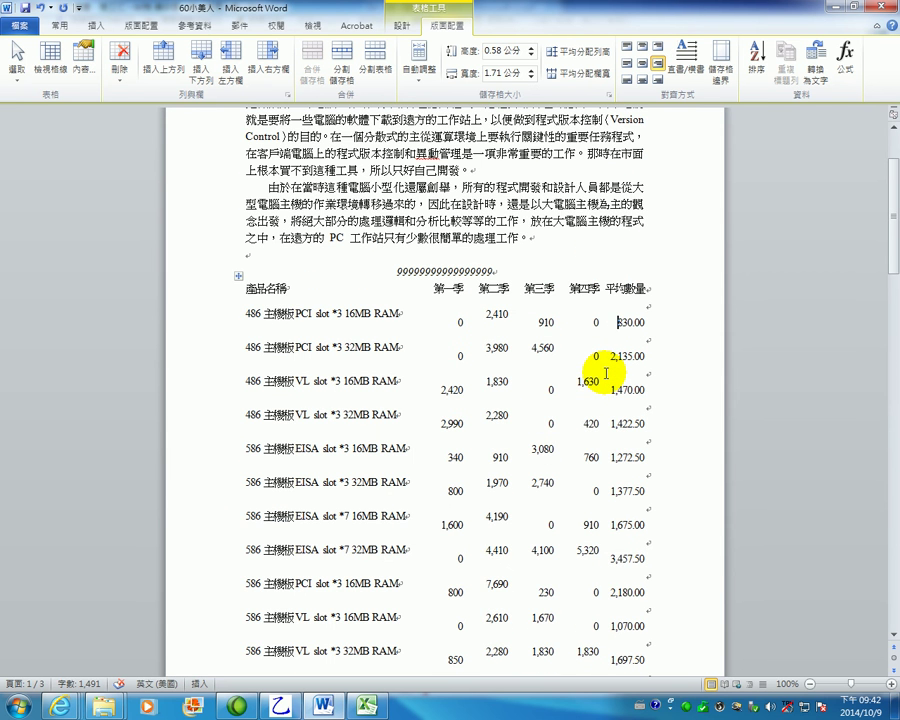
scroll(606, 373, "down", 5)
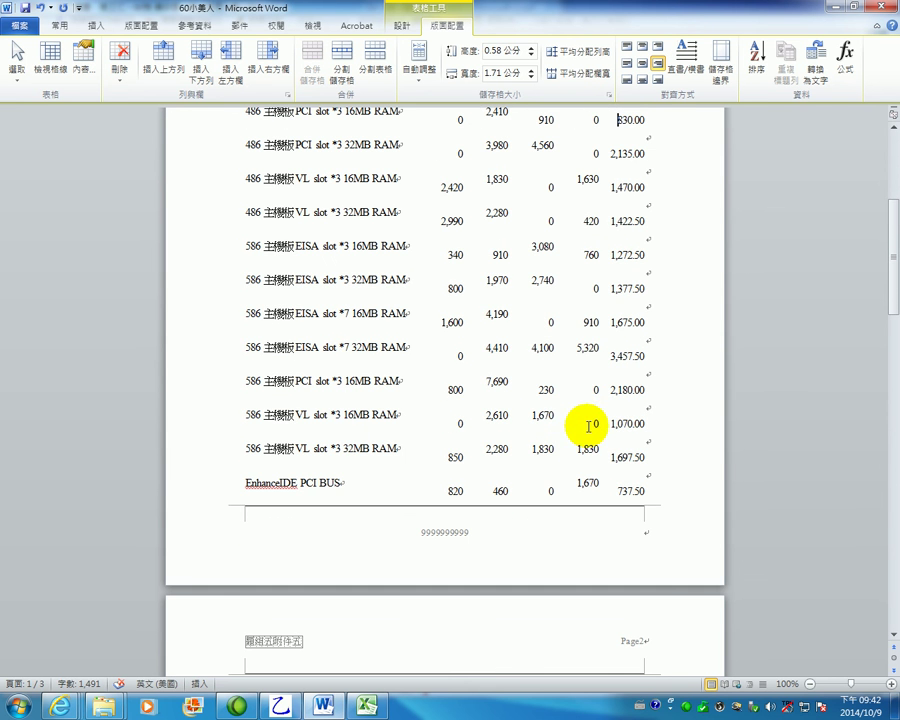
left_click_drag(585, 422, 620, 445)
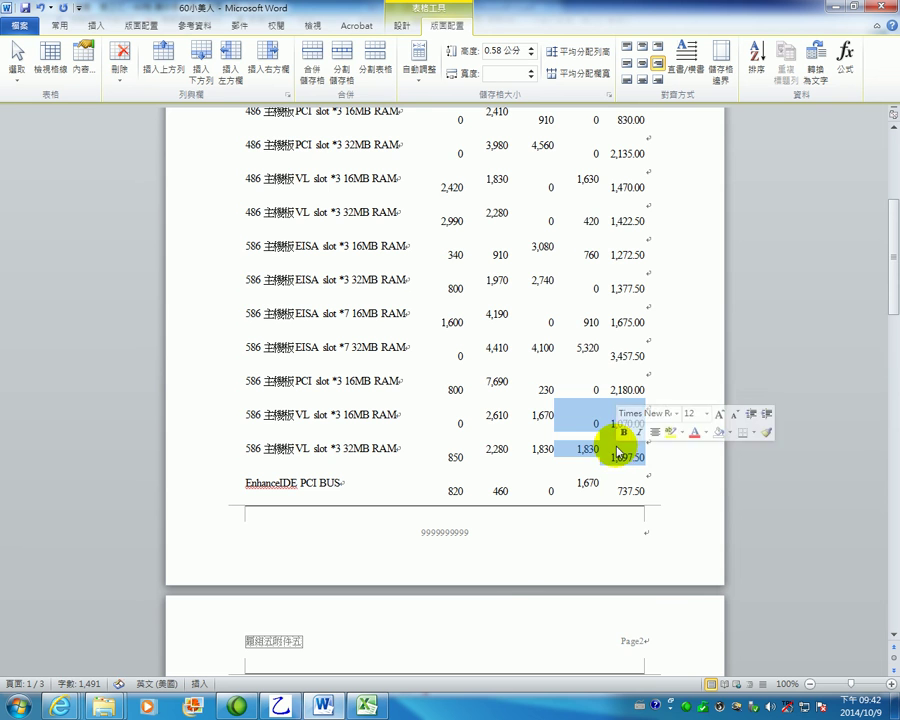
left_click(580, 446)
scroll(566, 422, "up", 5)
Set the whole table's paragraphs to single line spacing (單行間距) without snapping to the document grid, and check its rows across both pages.
left_click(239, 277)
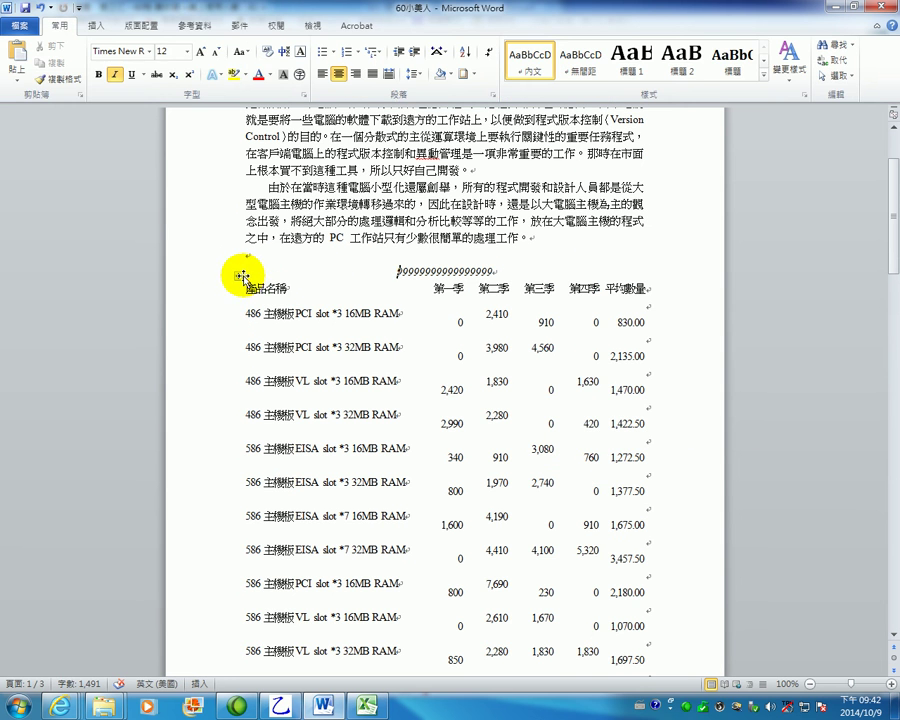
left_click(58, 27)
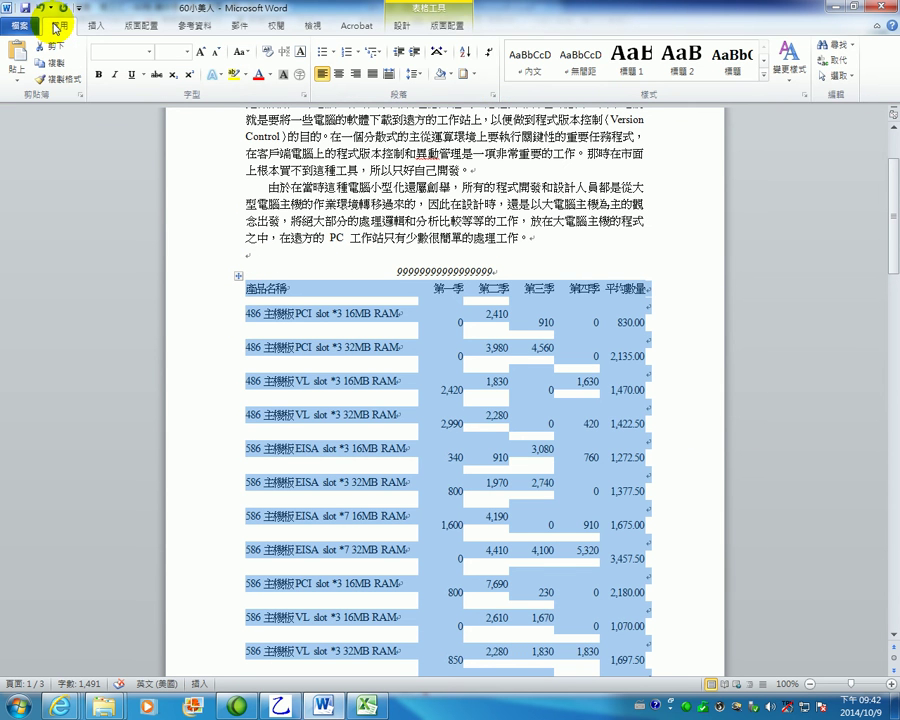
left_click(491, 94)
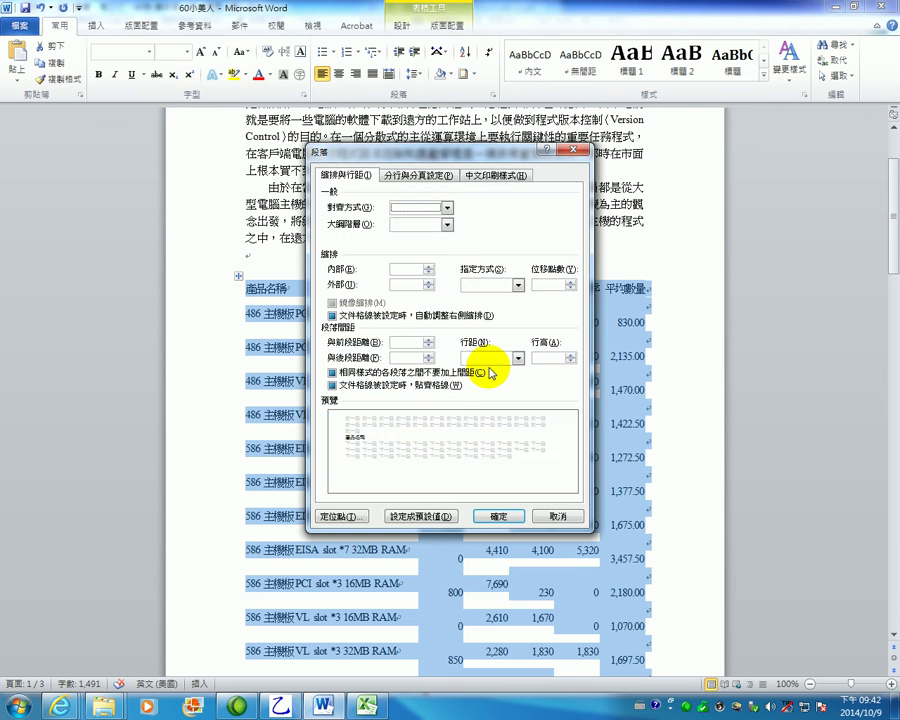
left_click(378, 390)
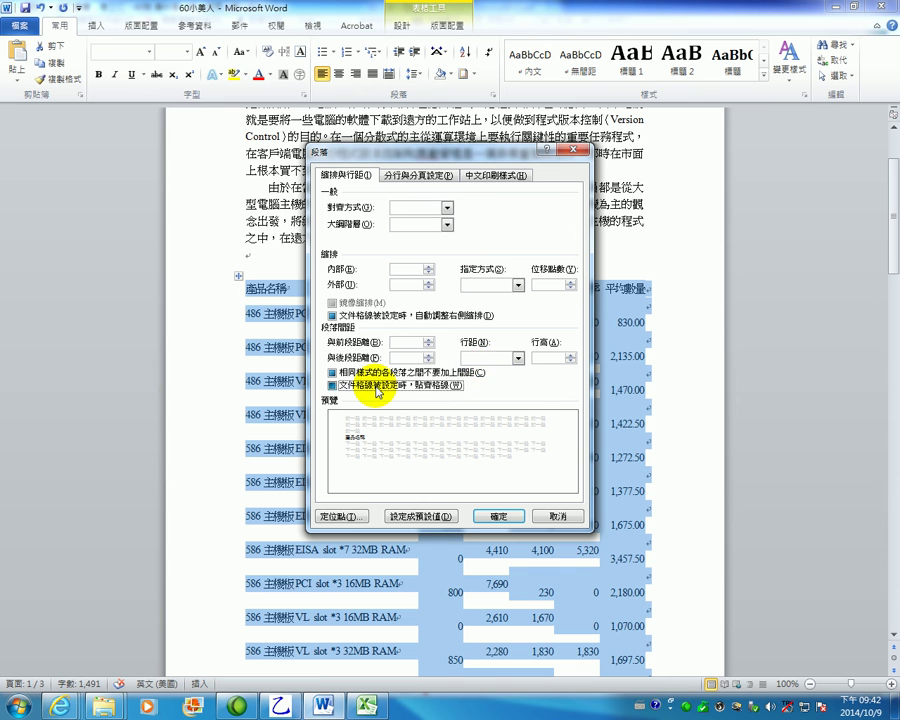
left_click(489, 357)
left_click(490, 371)
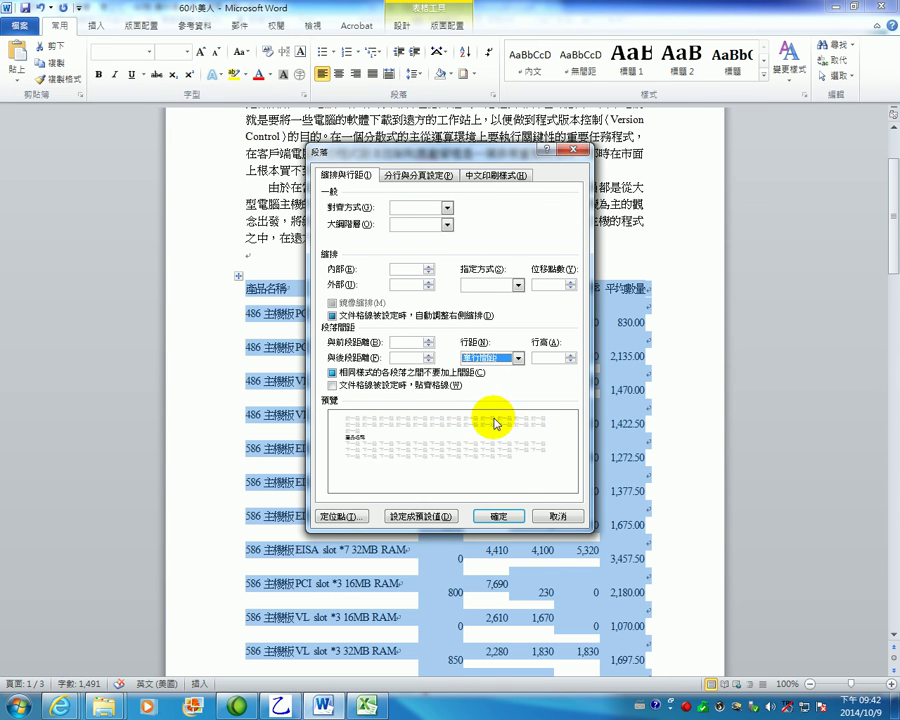
left_click(505, 517)
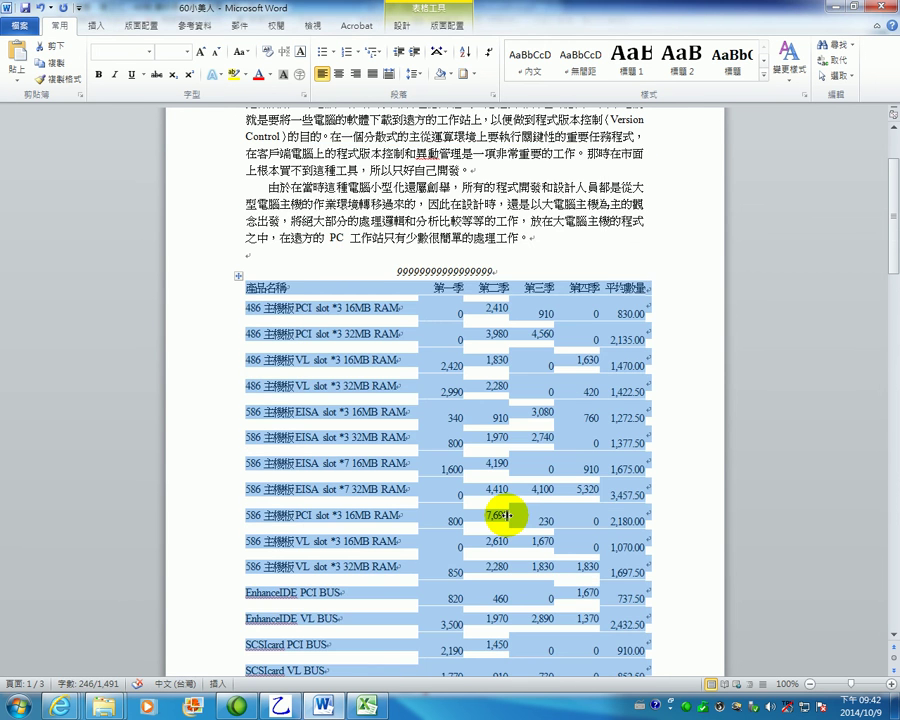
scroll(507, 515, "down", 6)
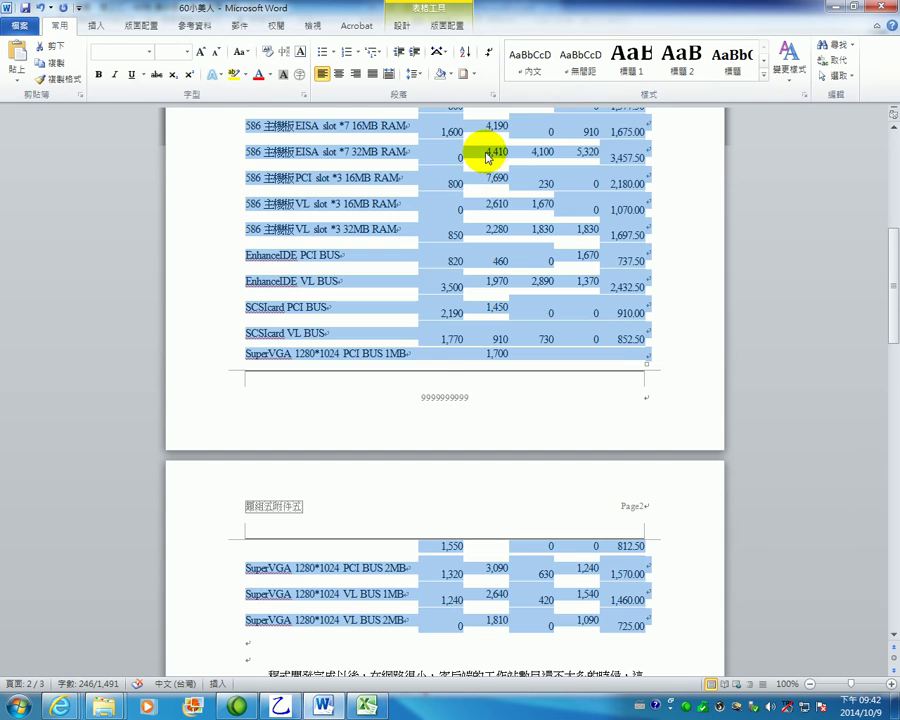
mouse_move(475, 157)
left_mouse_down()
mouse_move(462, 150)
mouse_move(463, 138)
left_mouse_up()
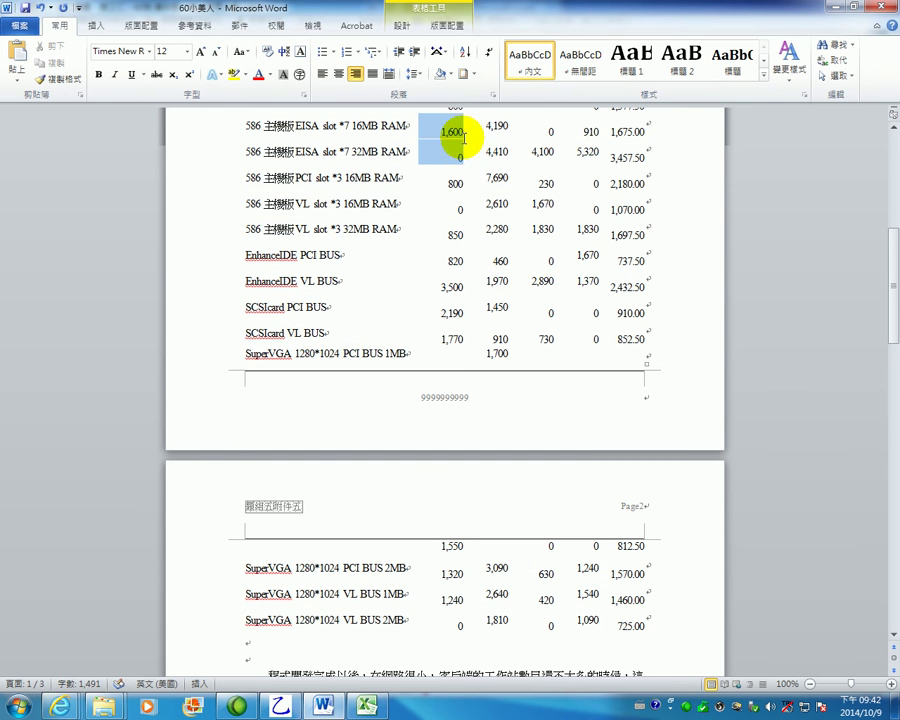
left_click(461, 148)
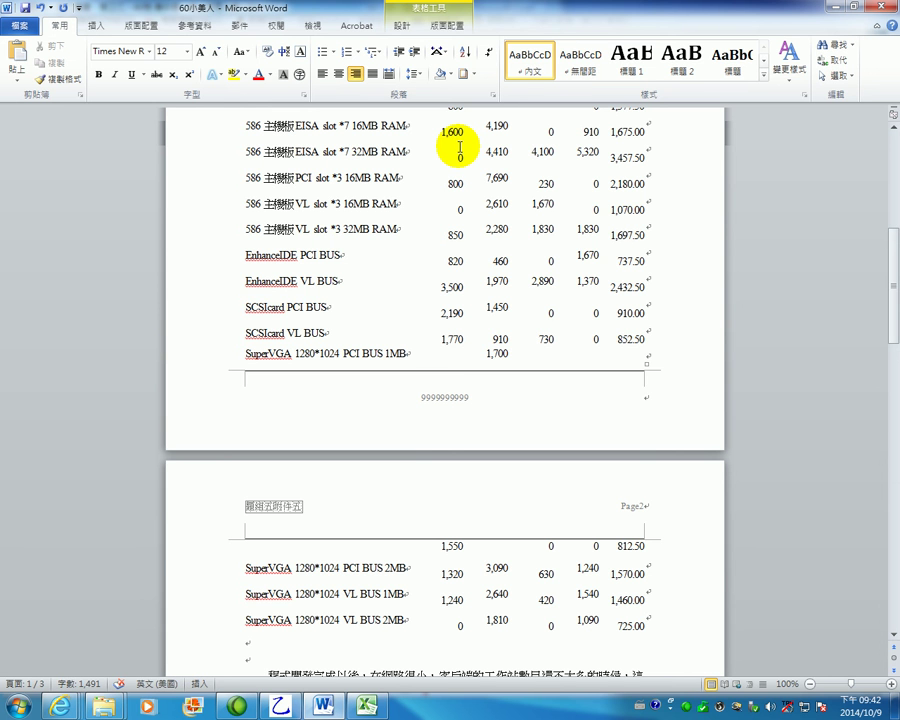
Switch to the Excel workbook and undo the formatting of the lower sales table until its quarterly figures have no thousands separators.
left_click(366, 706)
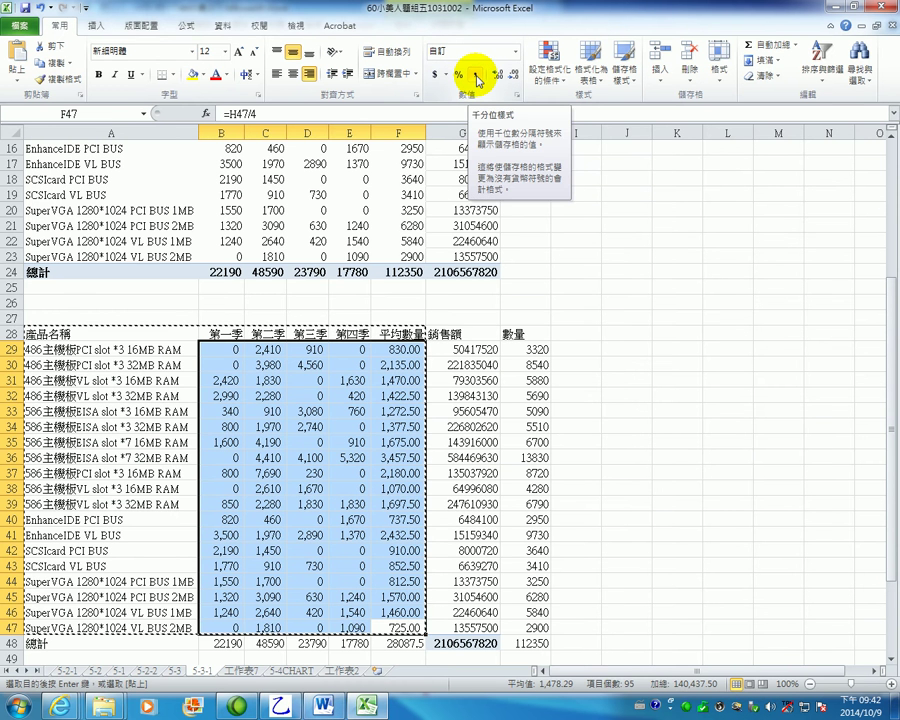
left_click(477, 79)
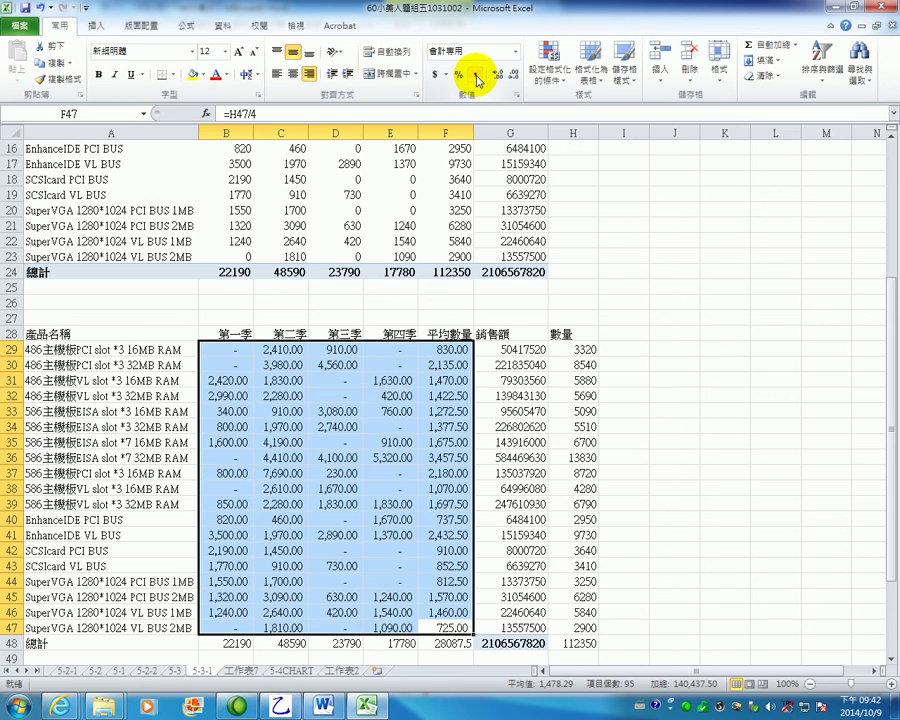
left_click(40, 7)
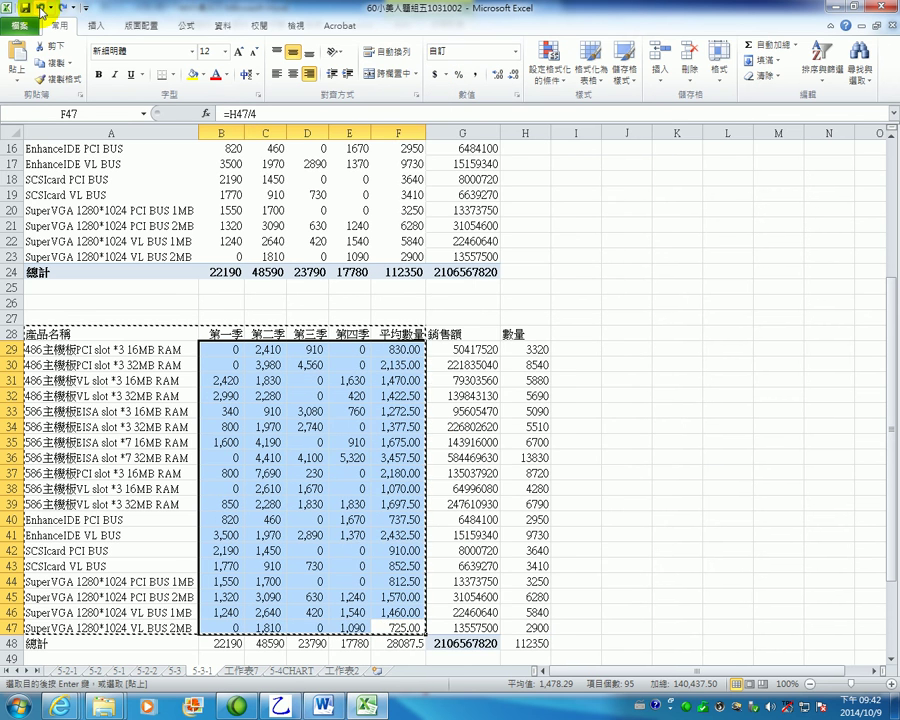
left_click(40, 7)
left_click(40, 7)
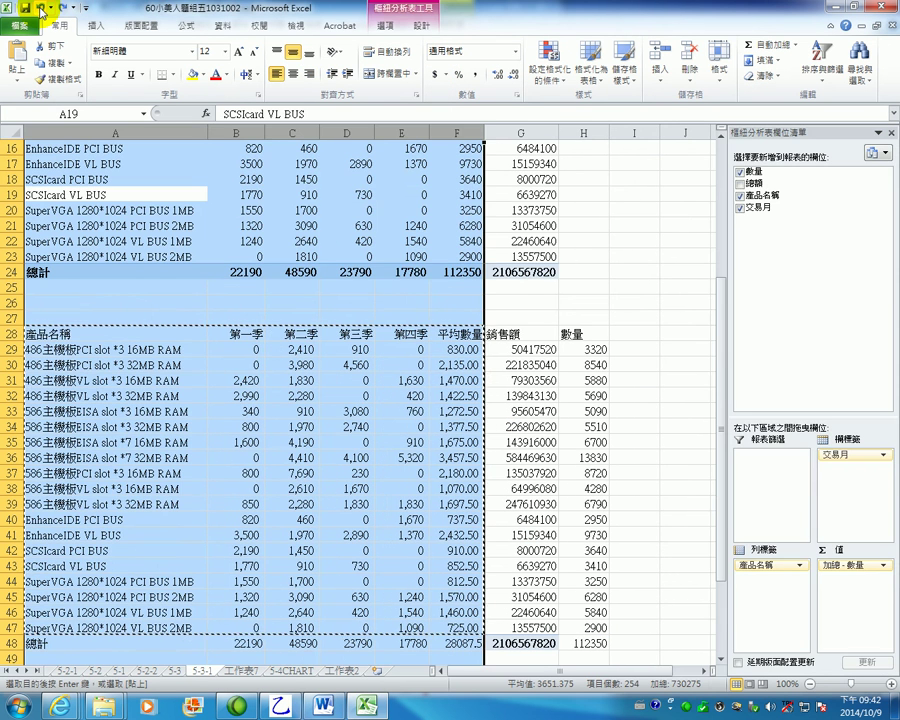
left_click(40, 7)
left_click(40, 7)
left_click(40, 7)
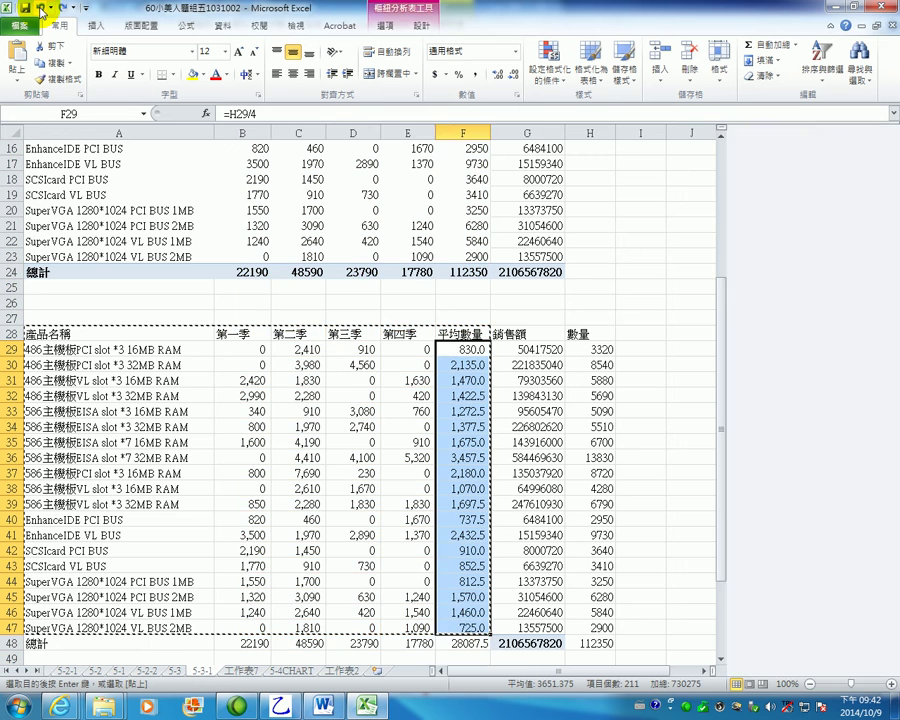
left_click(40, 7)
left_click(40, 7)
left_click(40, 7)
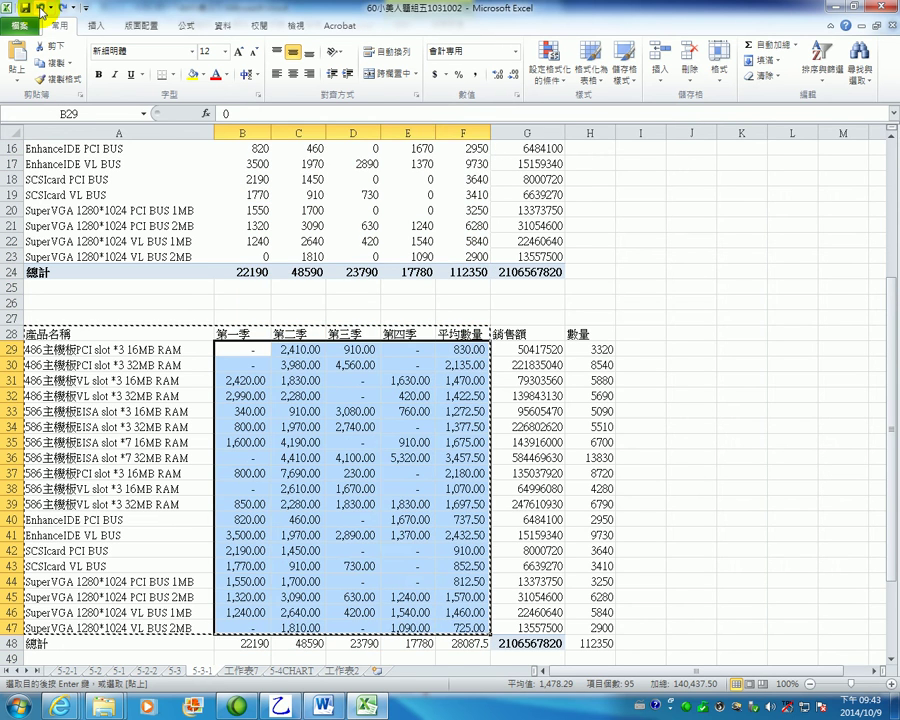
left_click(40, 7)
left_click(40, 7)
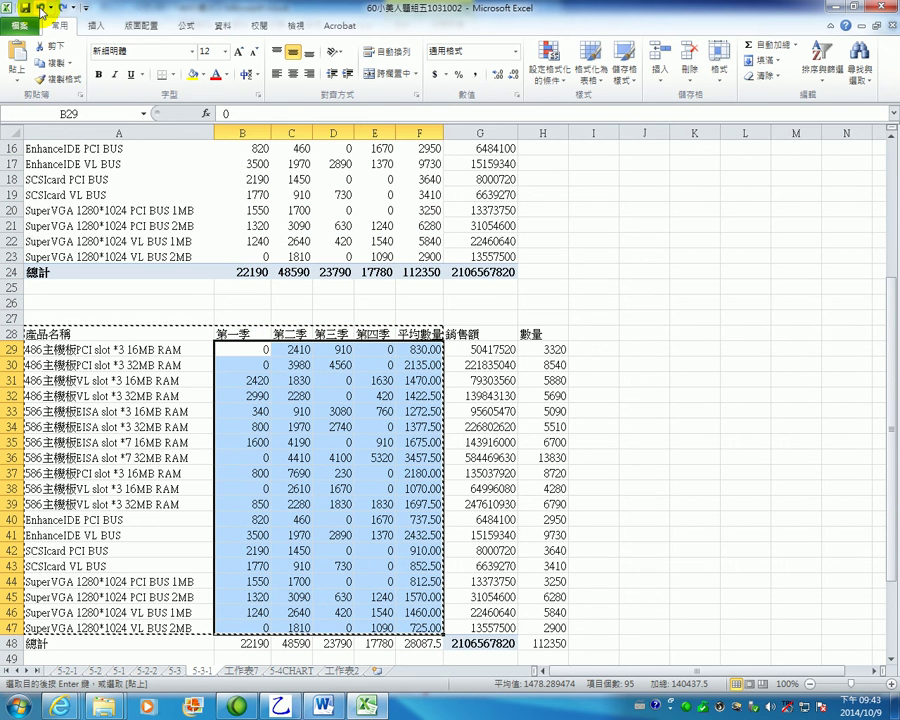
Format cells B29:F47 as numbers (數值) with a thousands separator and 0 decimal places.
left_click(480, 396)
left_click(480, 535)
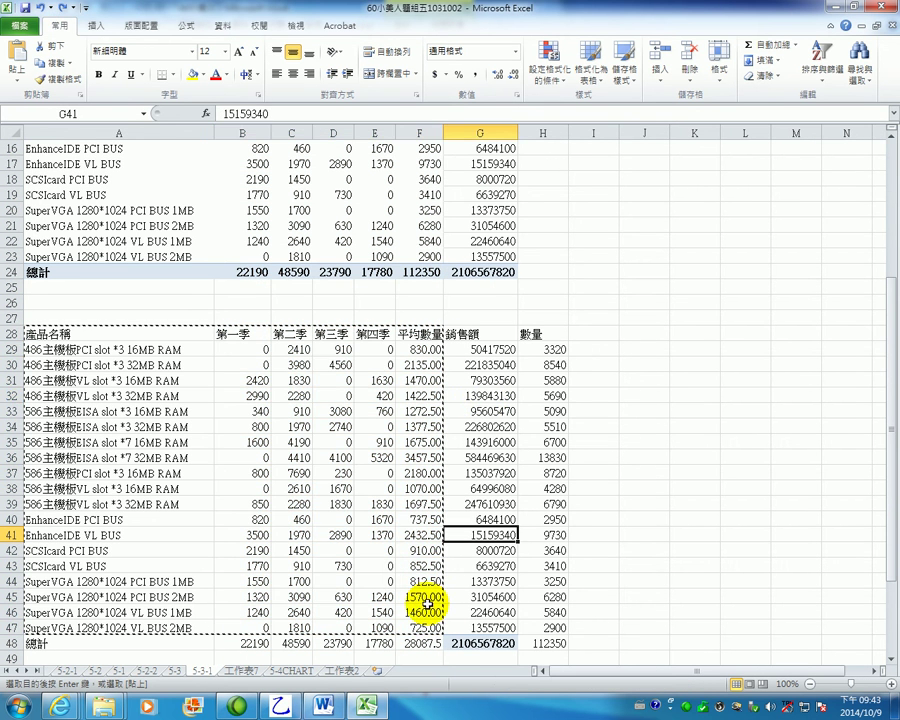
left_click_drag(420, 627, 235, 348)
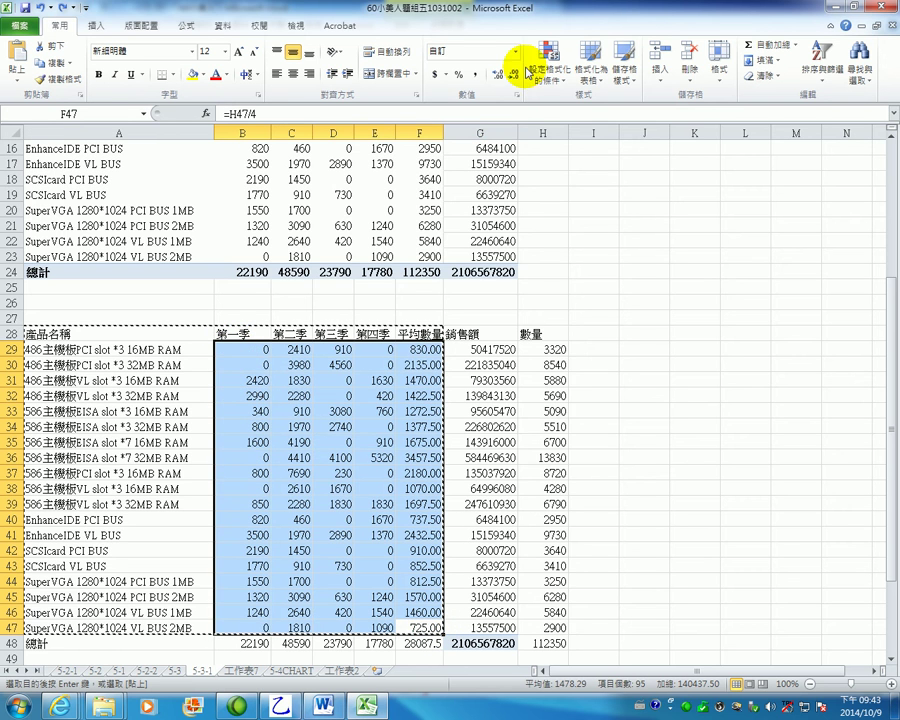
left_click(516, 95)
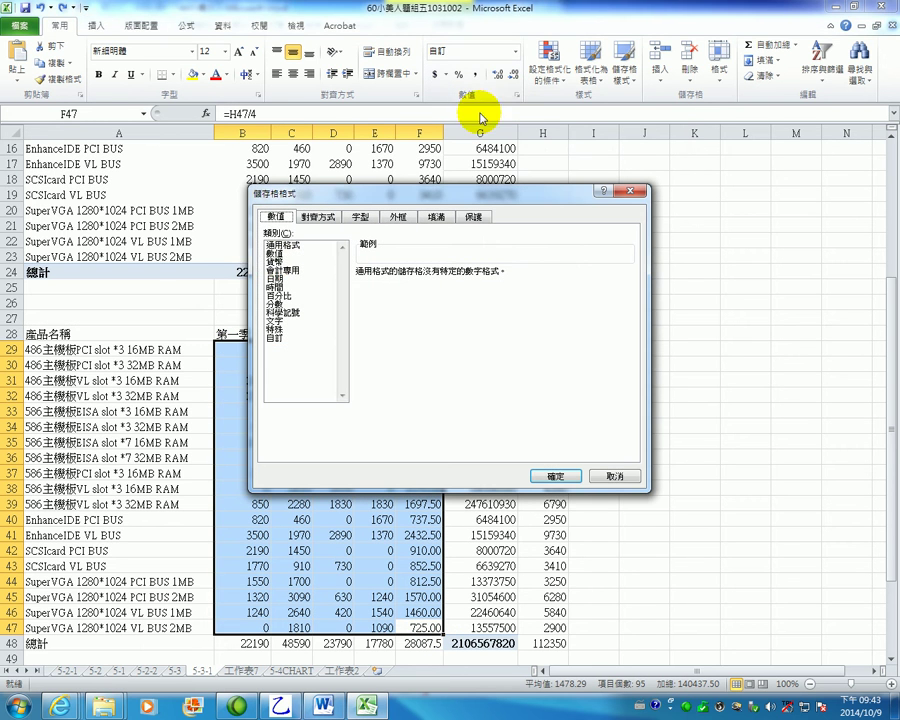
left_click(283, 271)
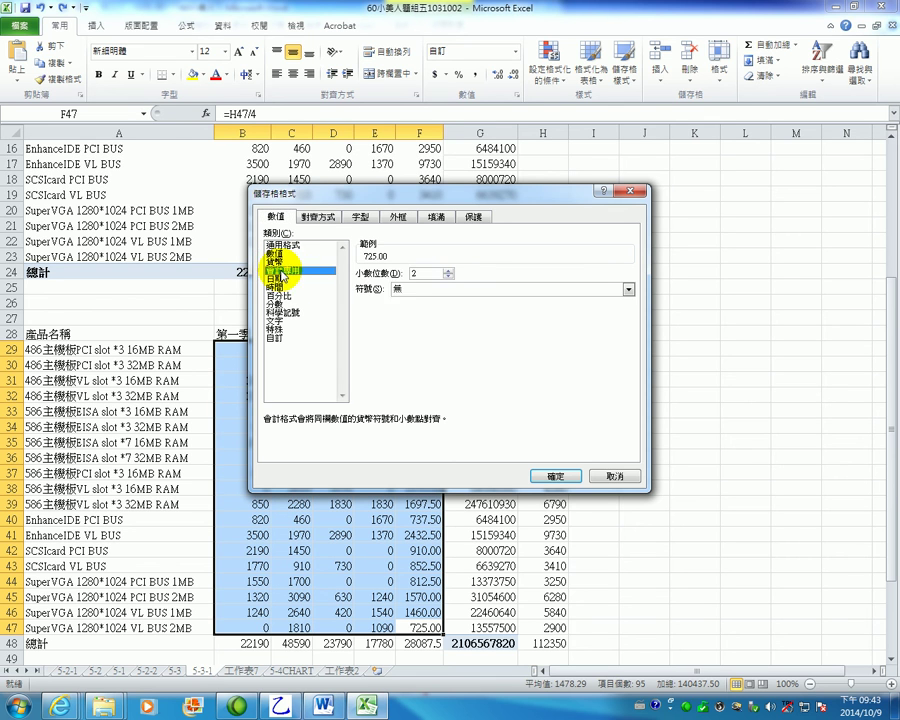
left_click(300, 262)
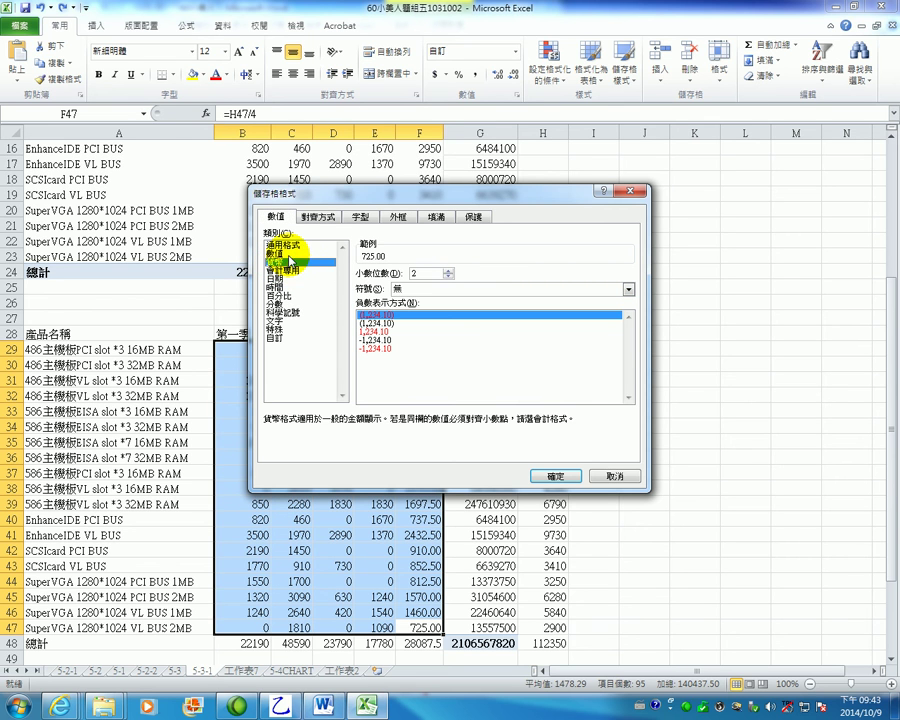
left_click(278, 254)
left_click(360, 289)
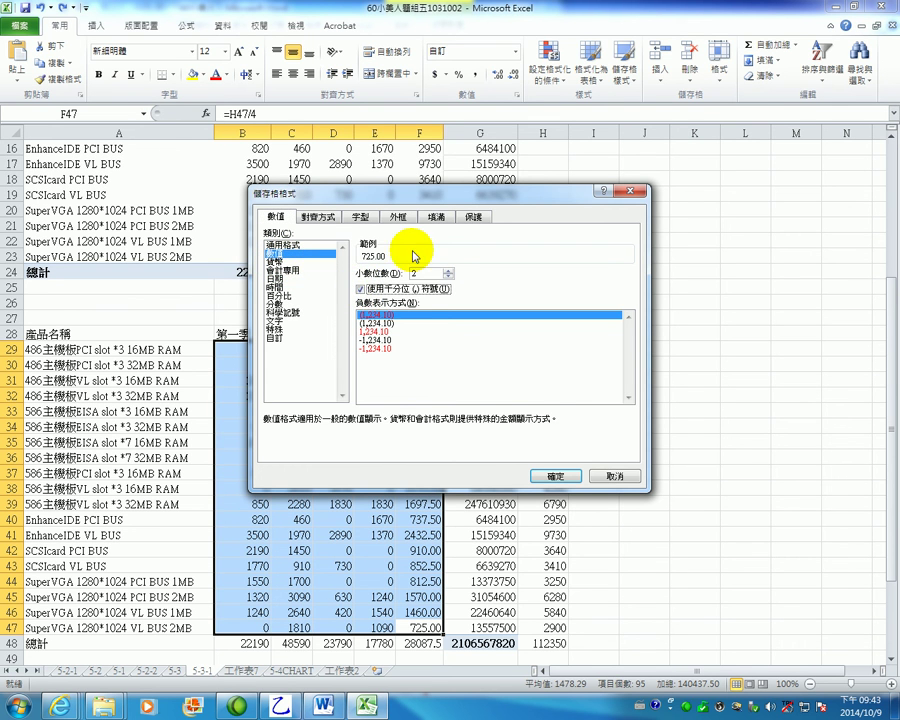
left_click_drag(462, 187, 621, 37)
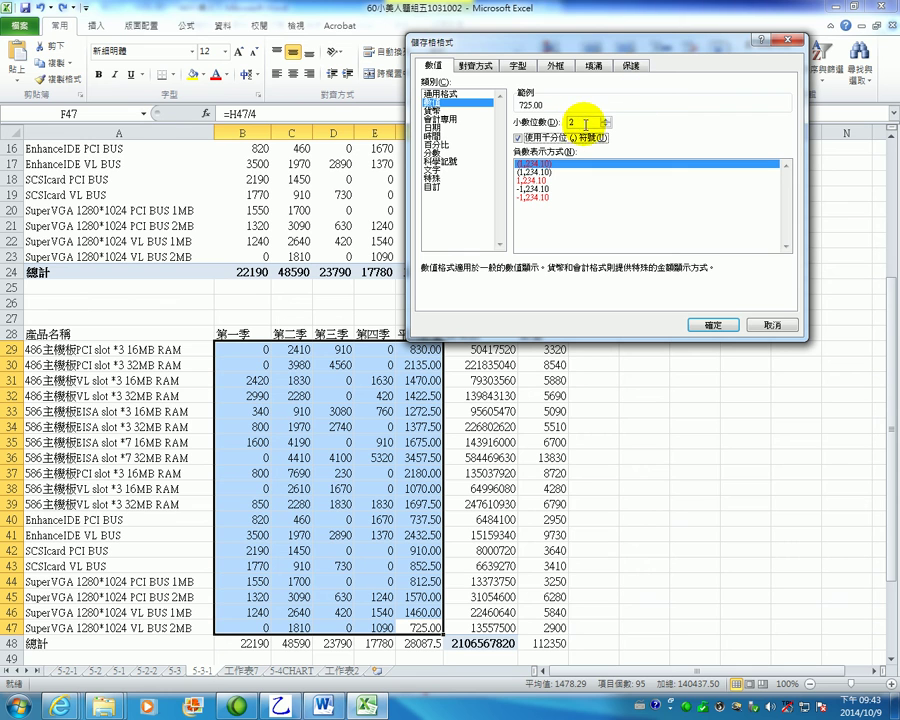
left_click_drag(585, 124, 565, 122)
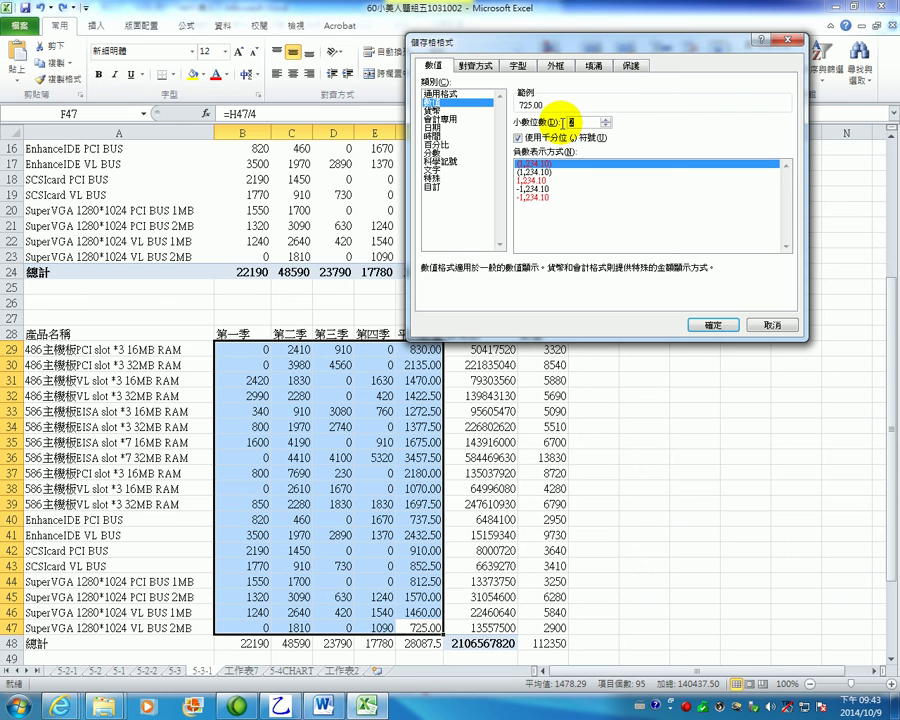
left_click(703, 325)
Set the 平均數量 values in F29:F47 to 2 decimal places.
left_click_drag(418, 349, 425, 628)
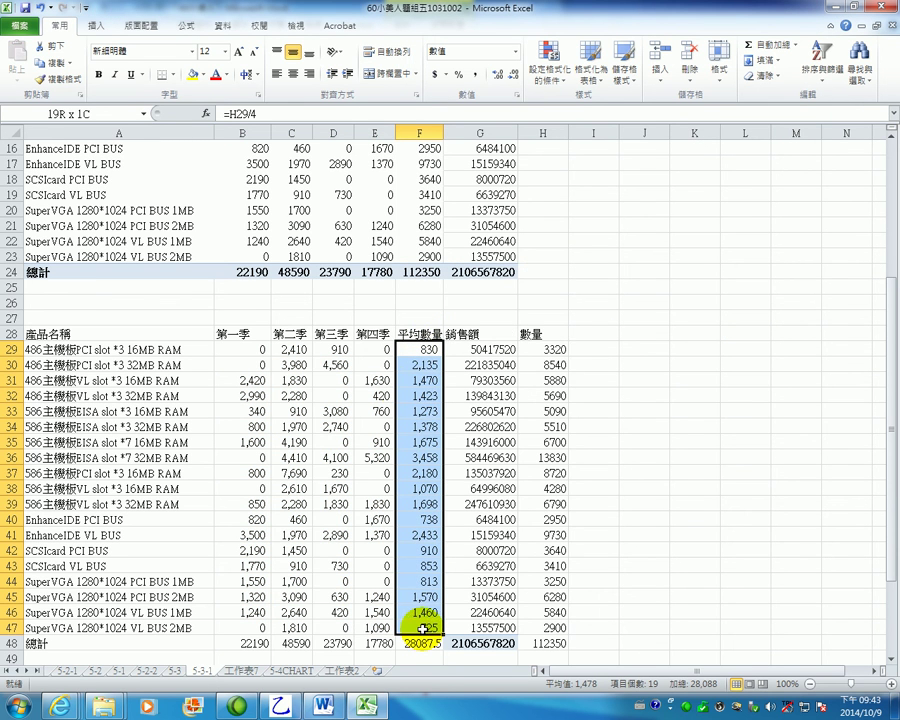
right_click(416, 360)
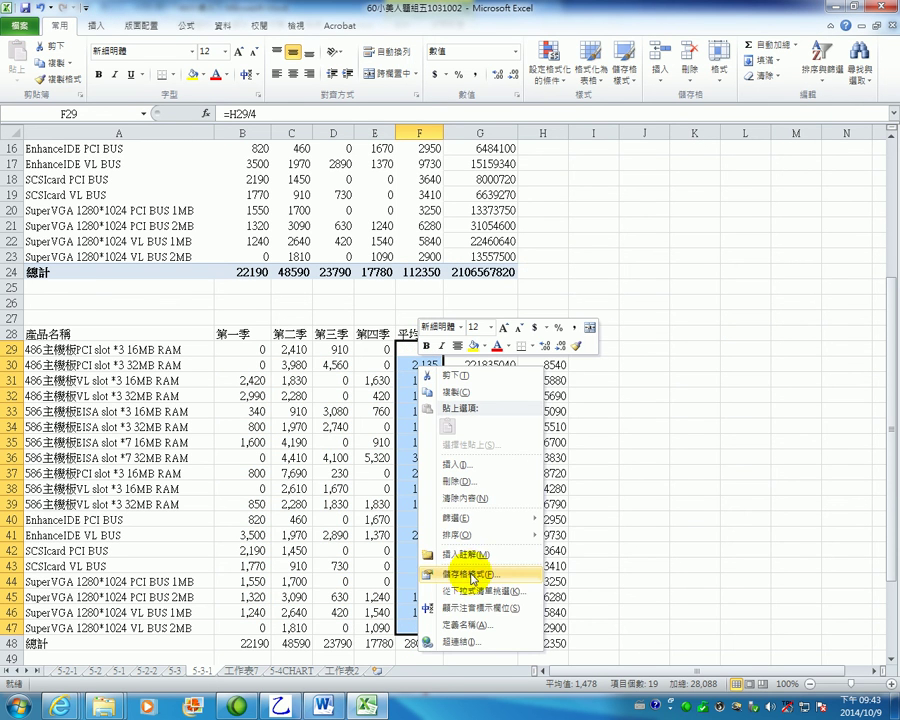
left_click(473, 578)
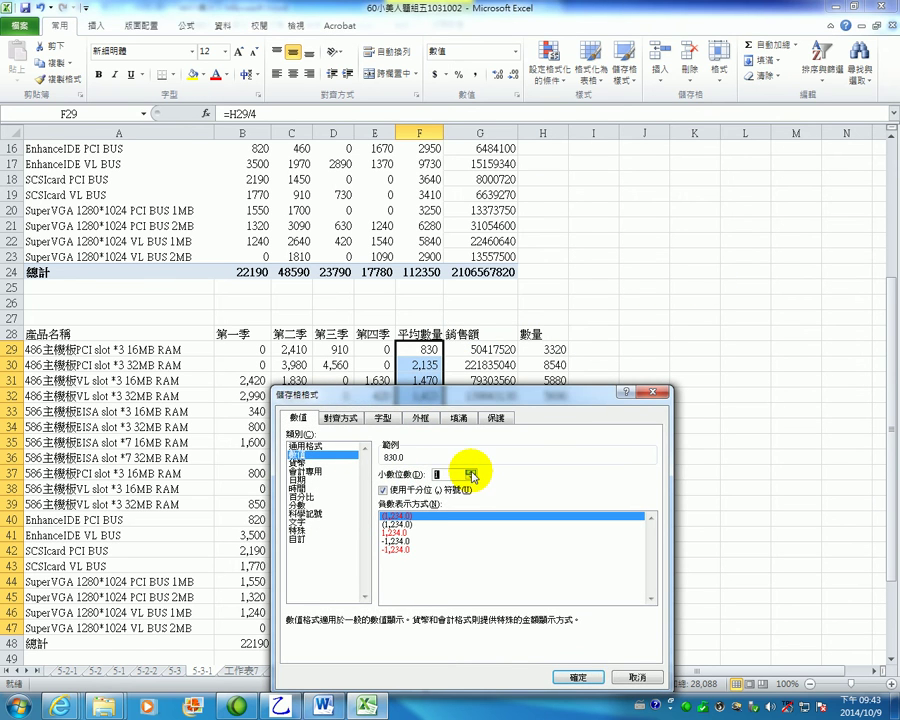
left_click(470, 472)
left_click(578, 677)
left_click(590, 365)
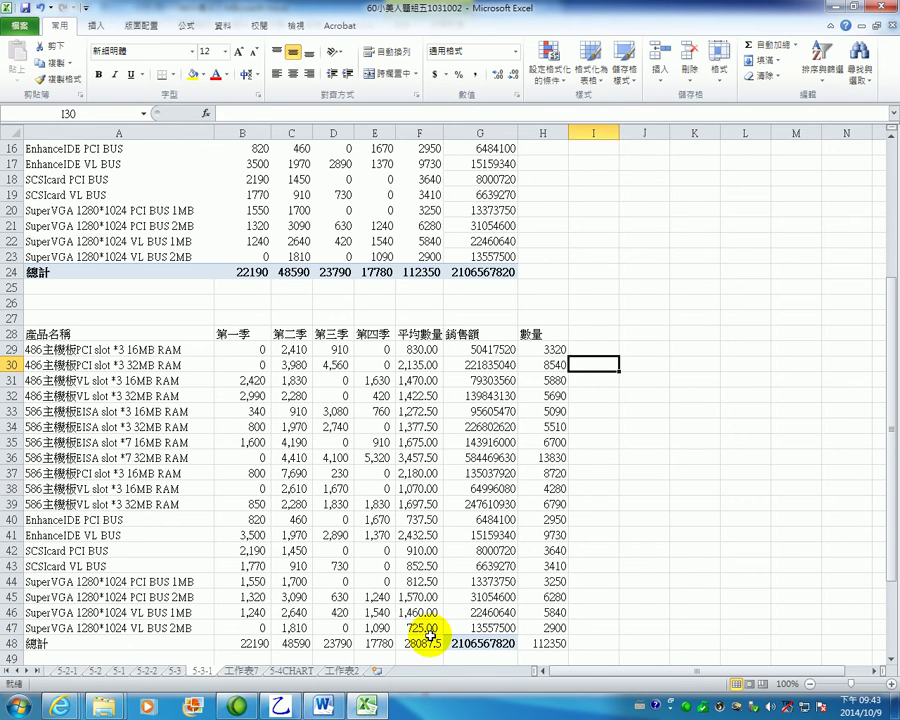
Copy the reformatted sales table A28:F47 and switch back to the Word report.
left_click_drag(430, 632, 32, 345)
right_click(221, 361)
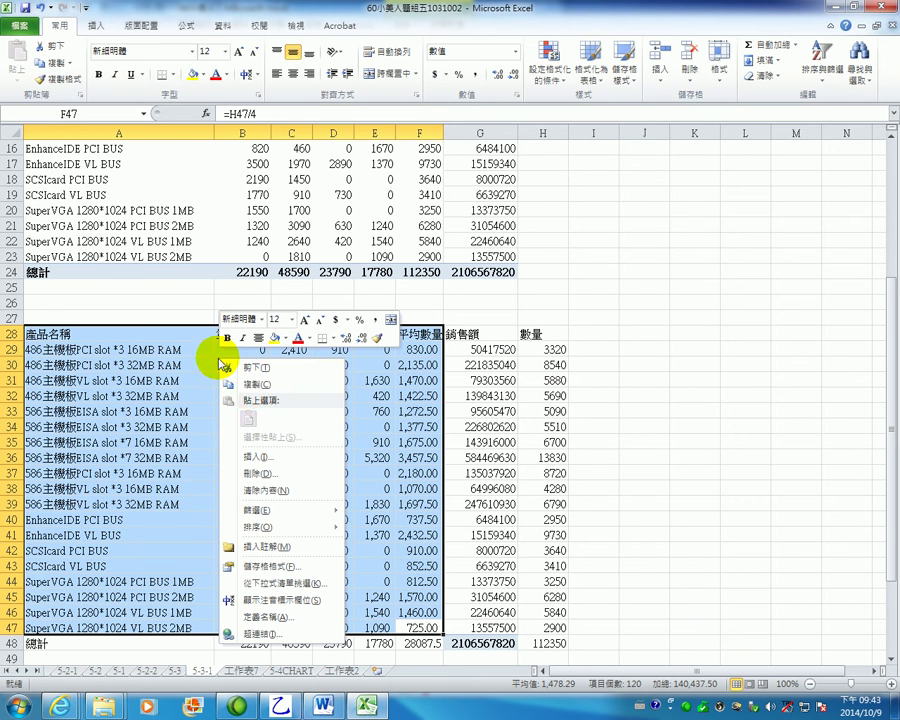
left_click(252, 384)
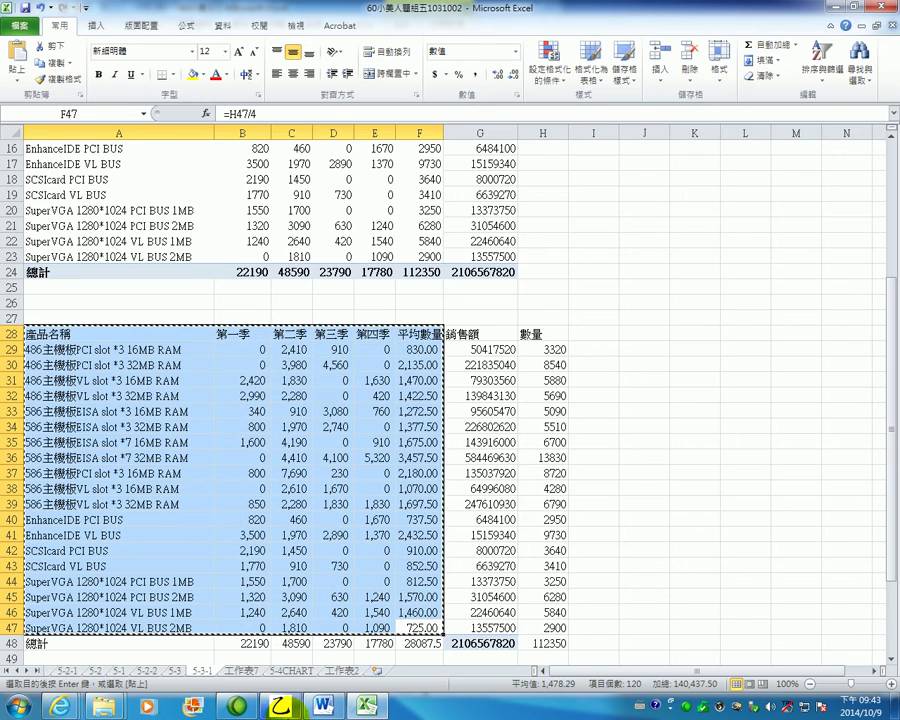
left_click(323, 706)
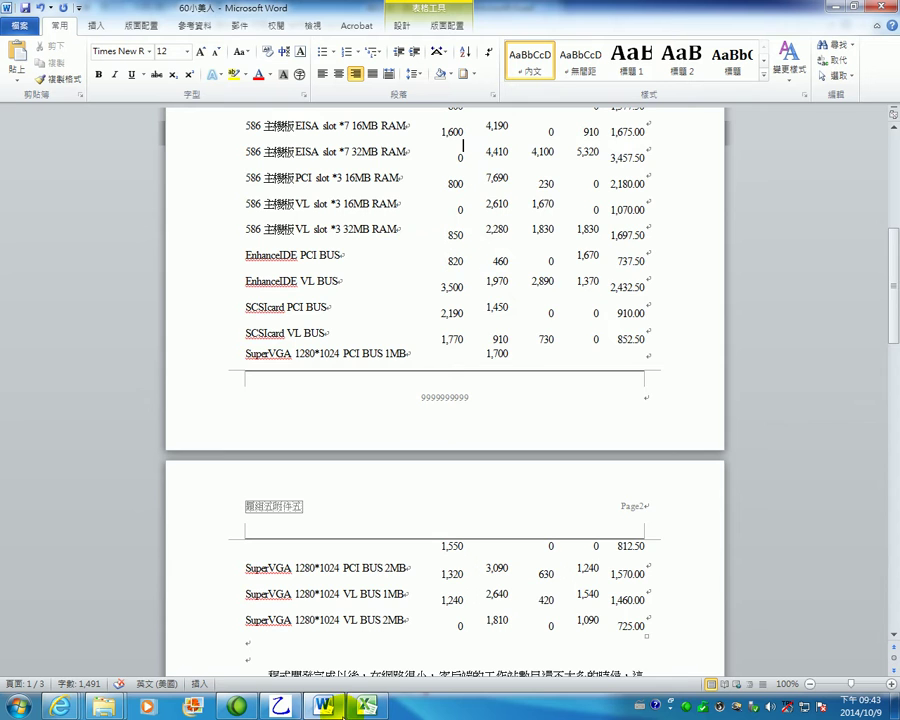
Remove the previously pasted quarterly sales table from below the centred heading in the Word report.
scroll(490, 312, "up", 5)
left_click(237, 207)
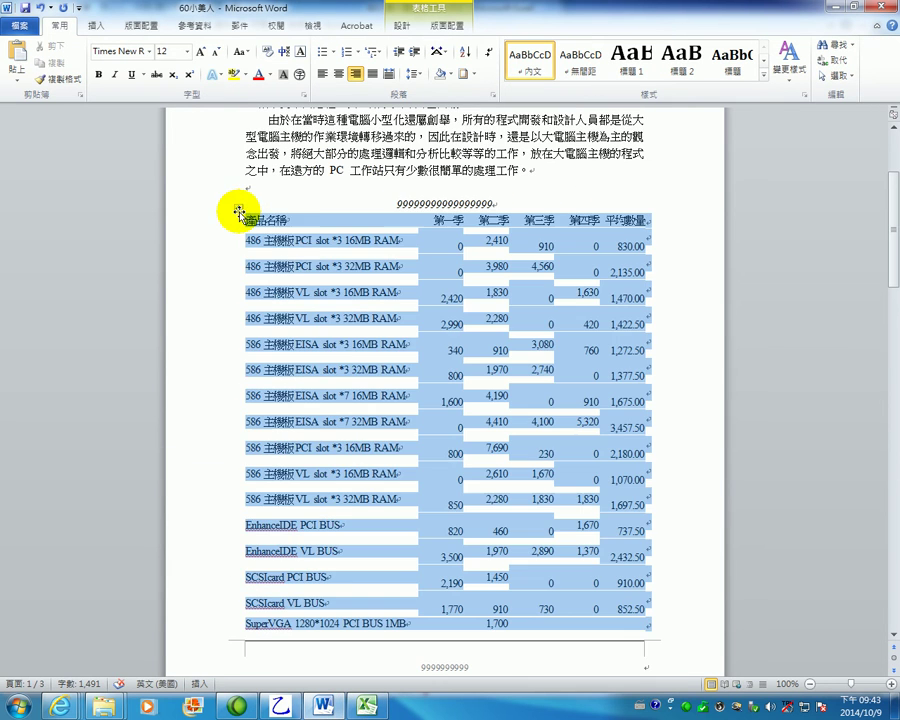
right_click(306, 219)
left_click(330, 229)
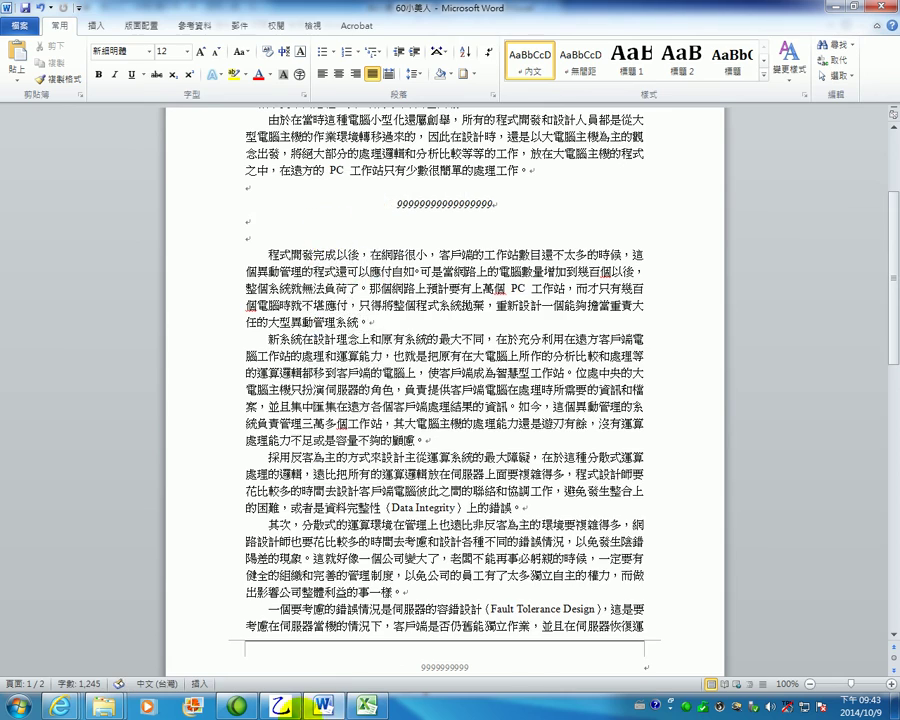
Copy the formatted sales table A28:F47 again from the Excel workbook and paste it below the heading in the Word report.
left_click(367, 705)
right_click(372, 466)
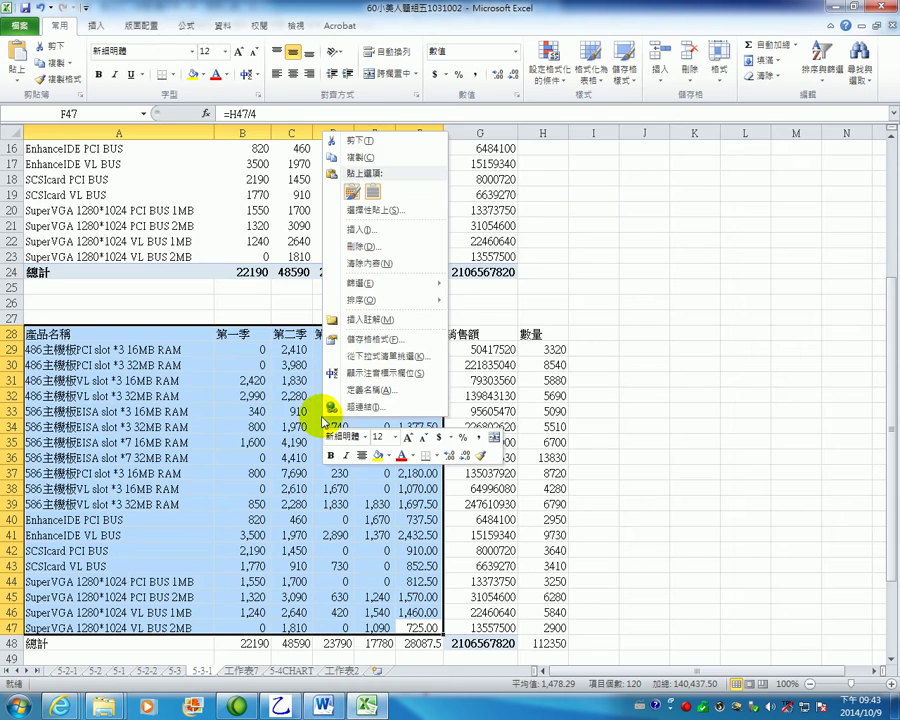
left_click(390, 146)
left_click(323, 705)
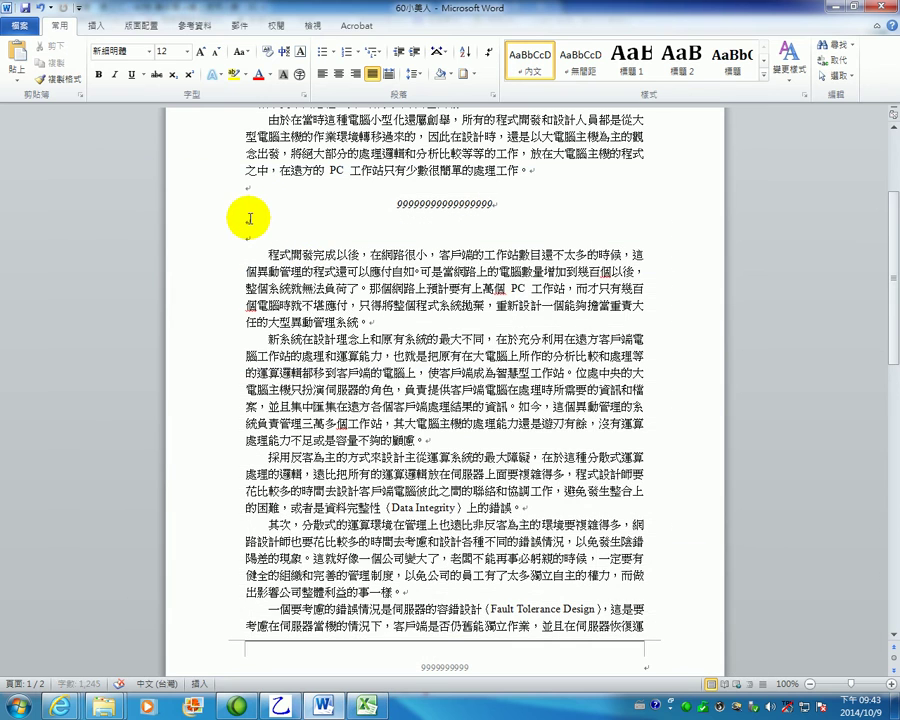
key("ctrl+v")
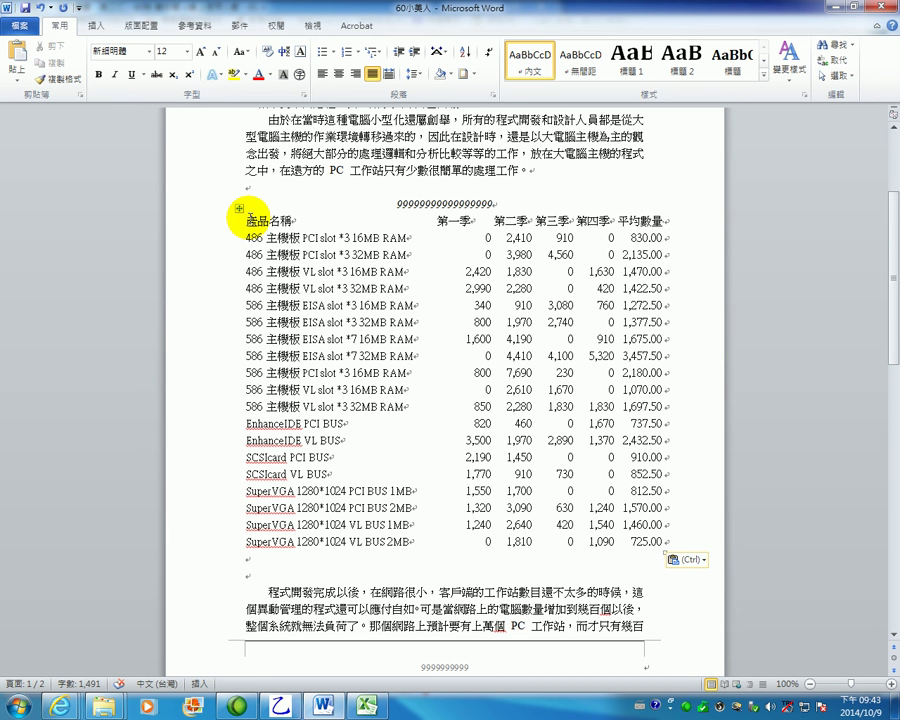
Apply a 2 1/4 pt box border (方框) around the whole pasted sales table.
left_click(518, 260)
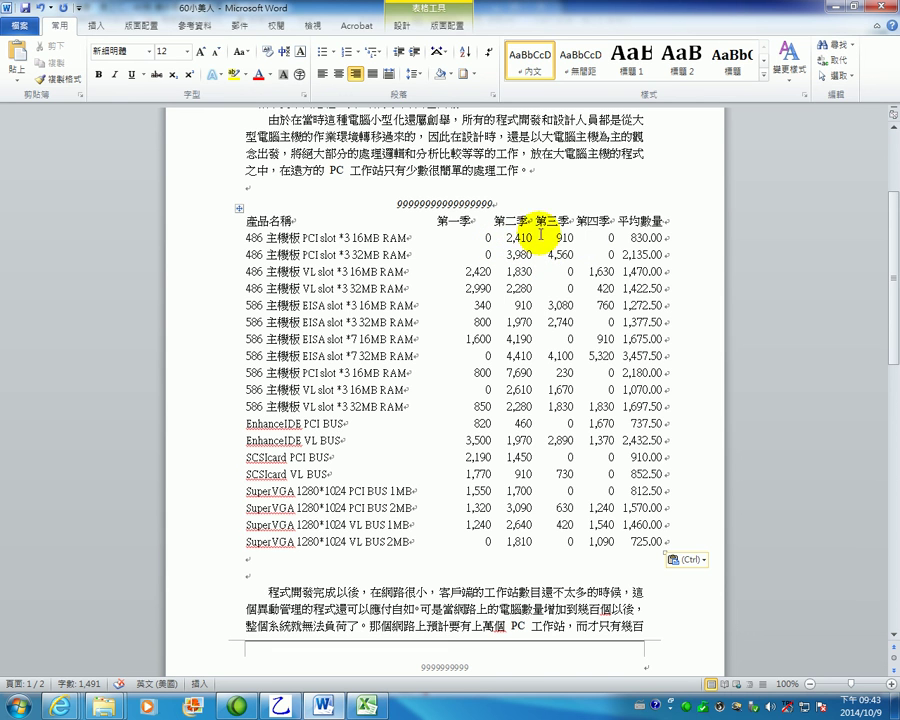
left_click_drag(246, 220, 650, 540)
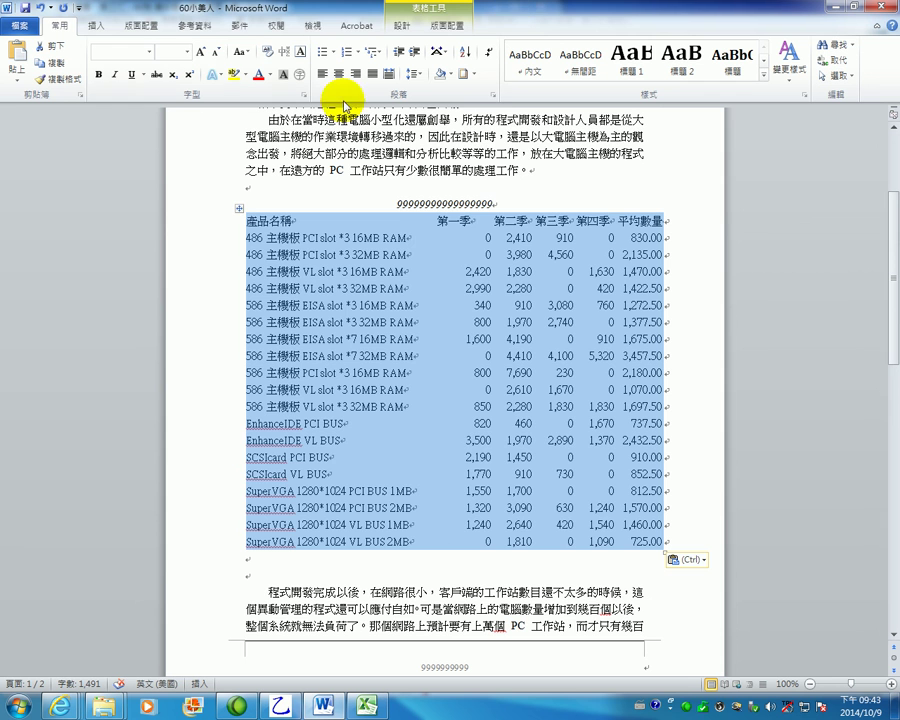
left_click(494, 95)
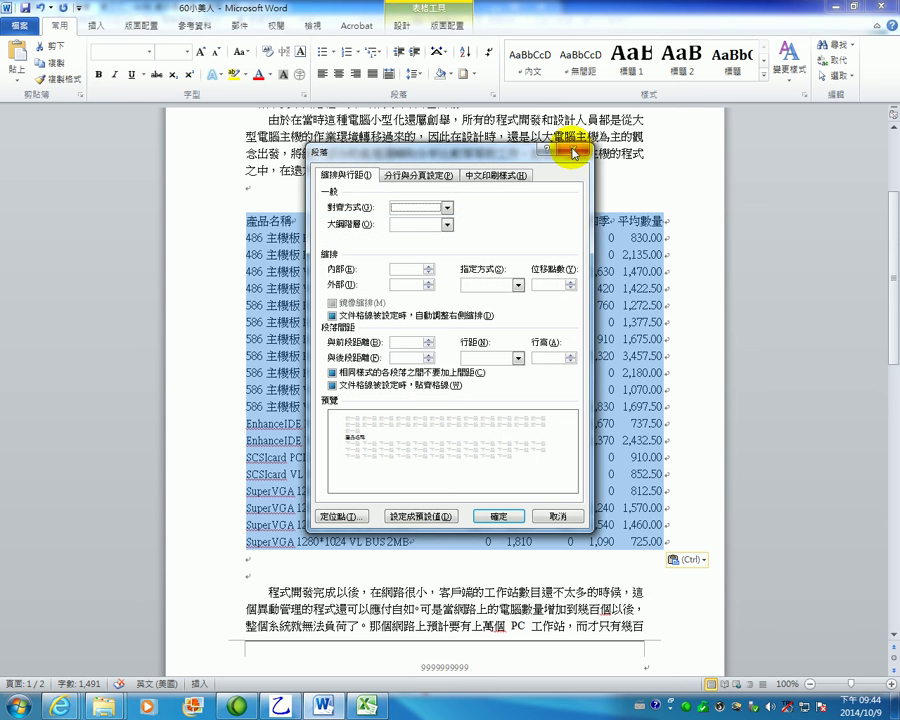
key("Escape")
left_click(475, 77)
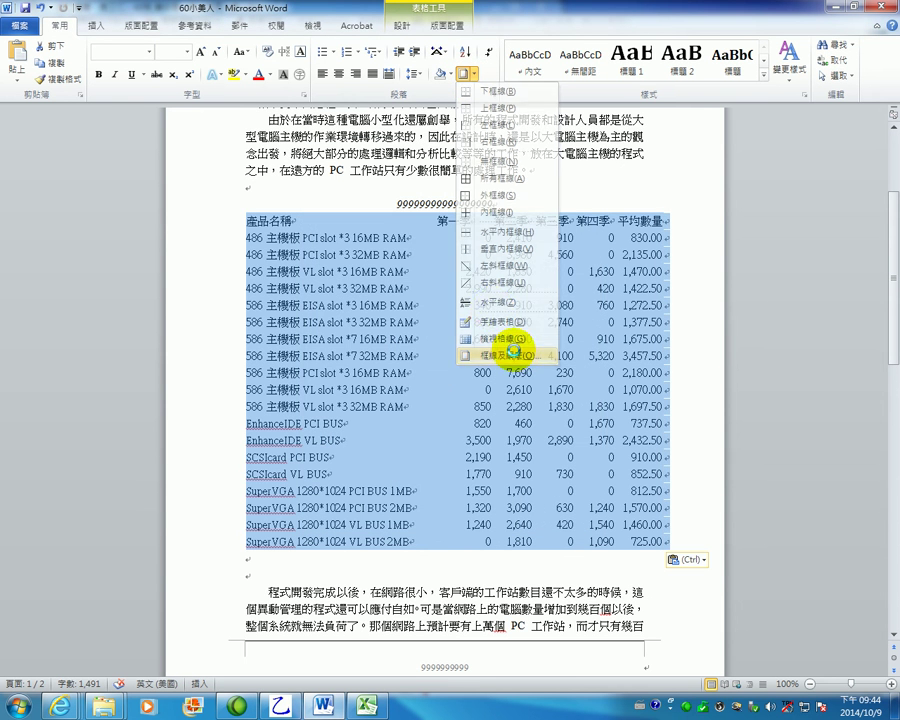
left_click(516, 348)
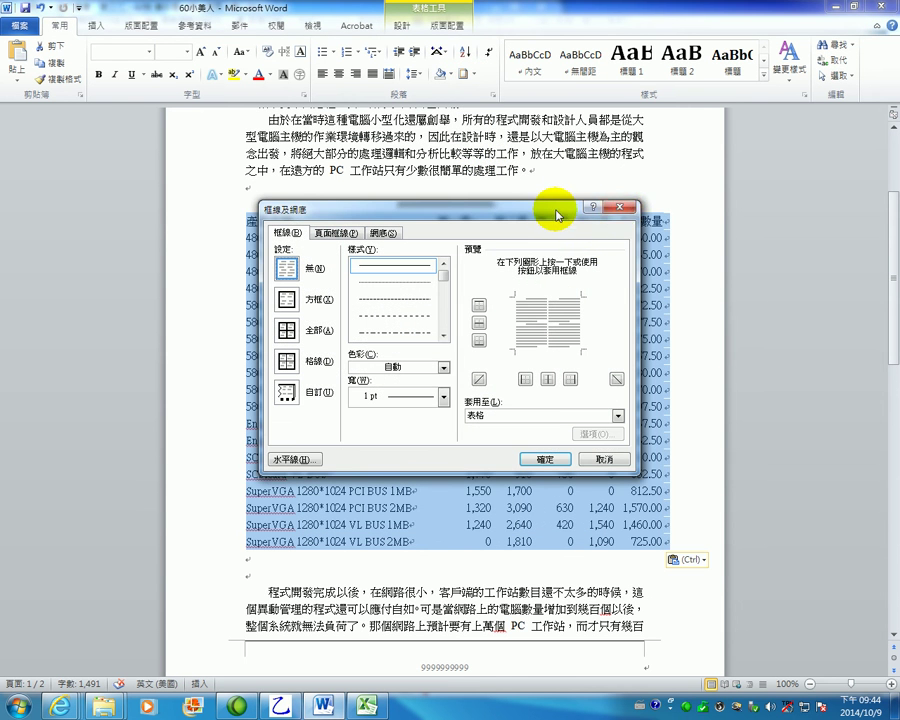
mouse_move(542, 207)
left_mouse_down()
mouse_move(669, 16)
mouse_move(676, 80)
left_mouse_up()
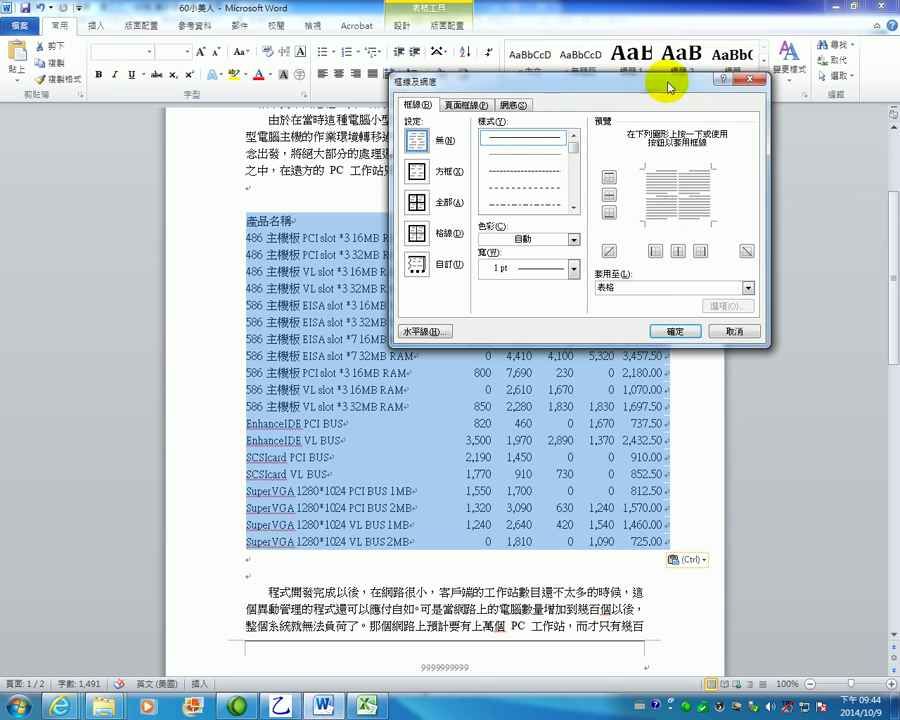
left_click(418, 174)
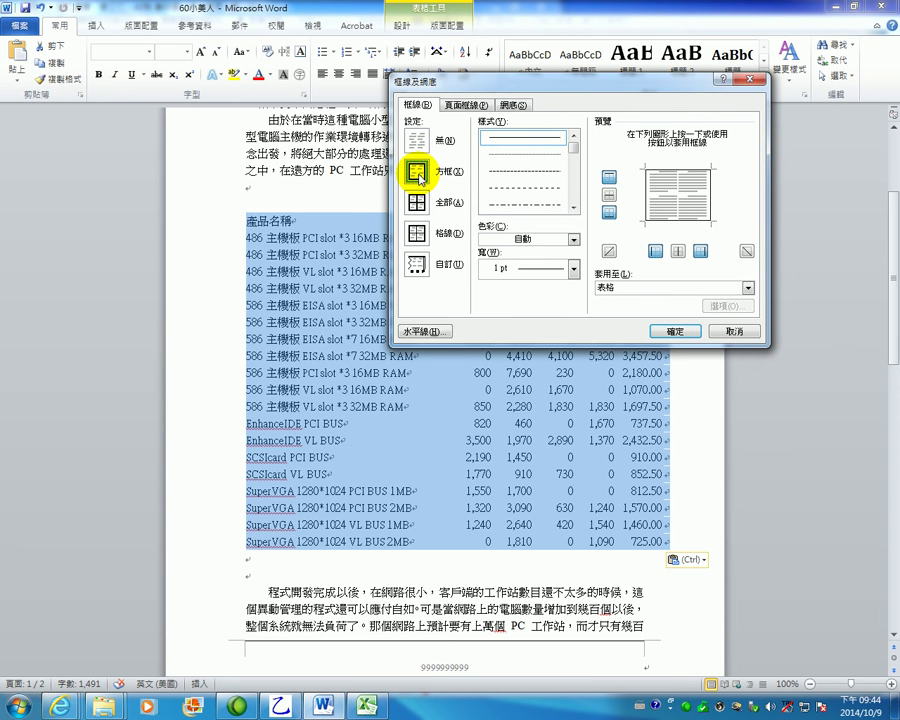
left_click(518, 268)
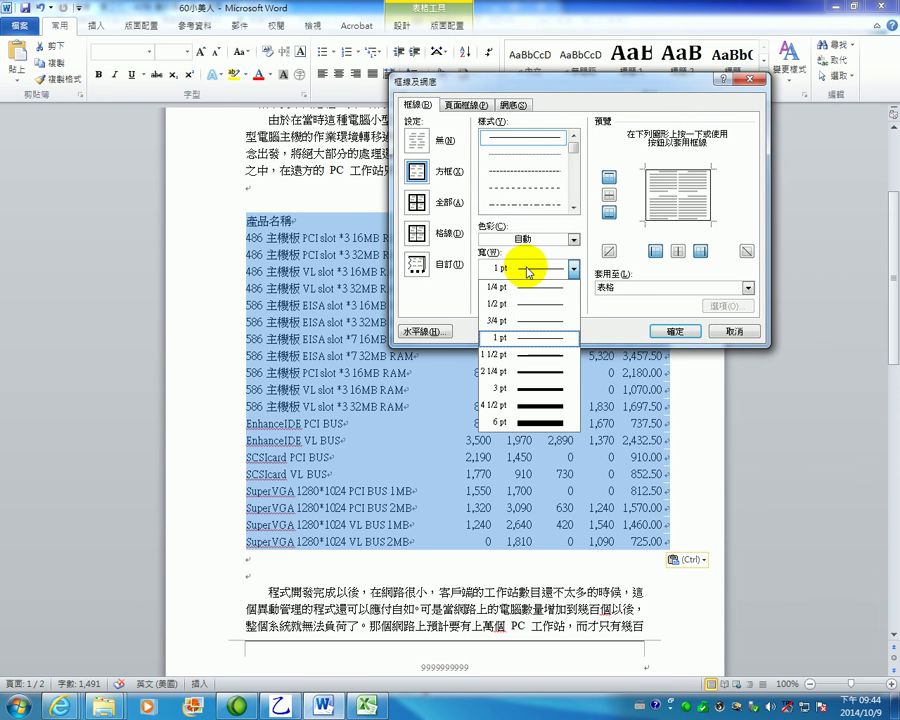
left_click(546, 372)
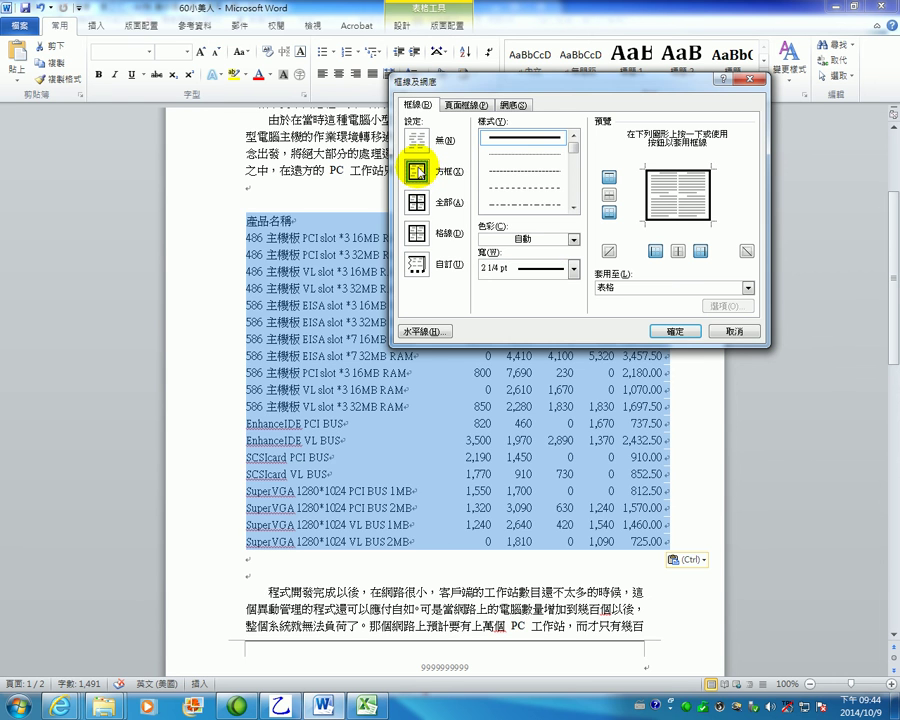
left_click(684, 332)
Add a 2 1/4 pt bottom border below the table's header row, from 產品名稱 to 平均數量.
left_click(245, 222)
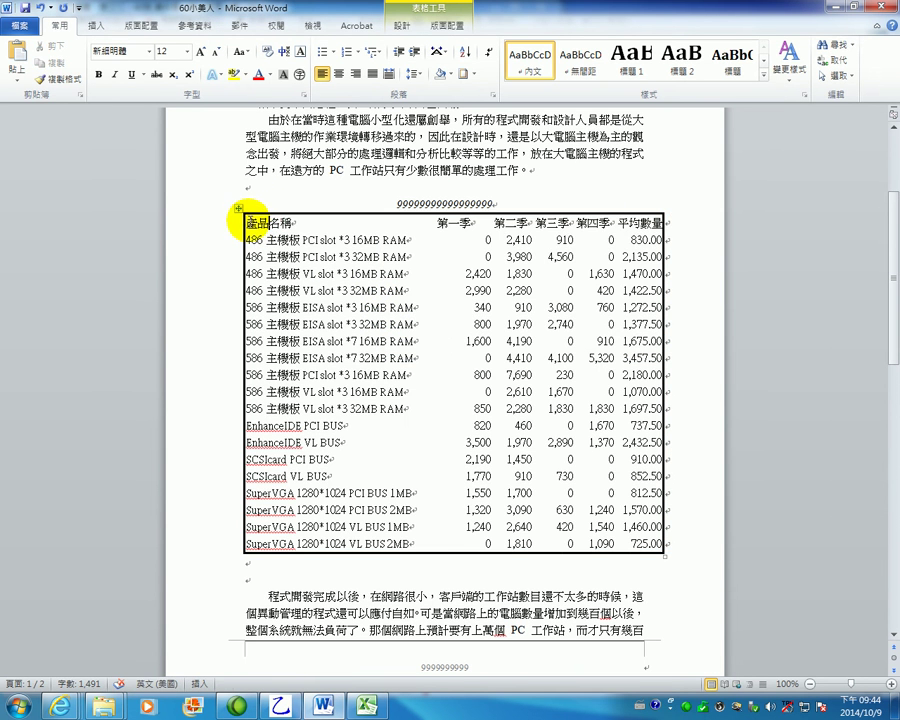
left_click_drag(246, 222, 681, 230)
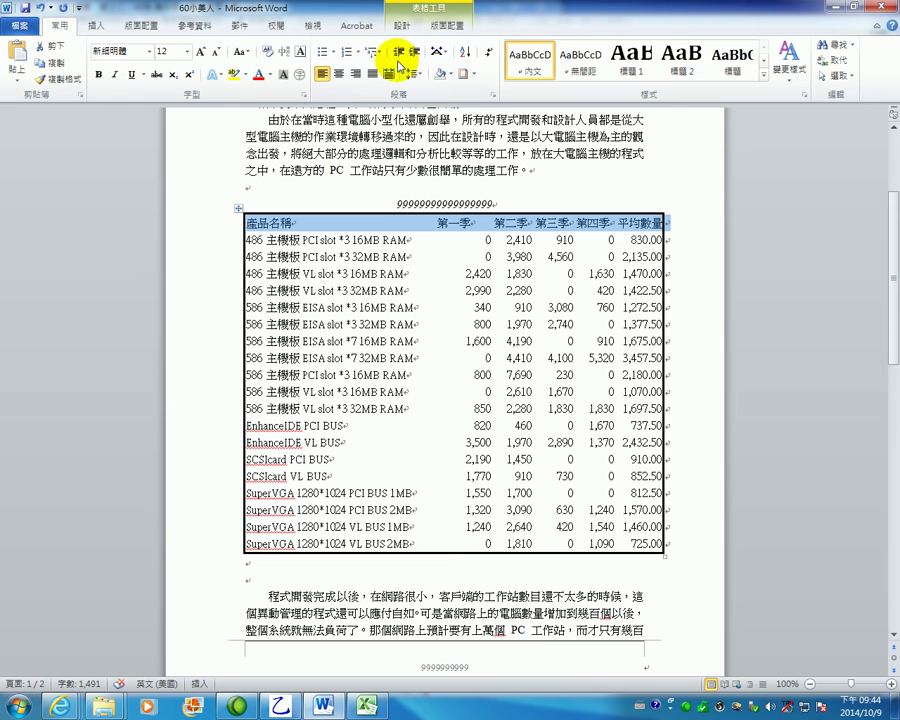
left_click(474, 75)
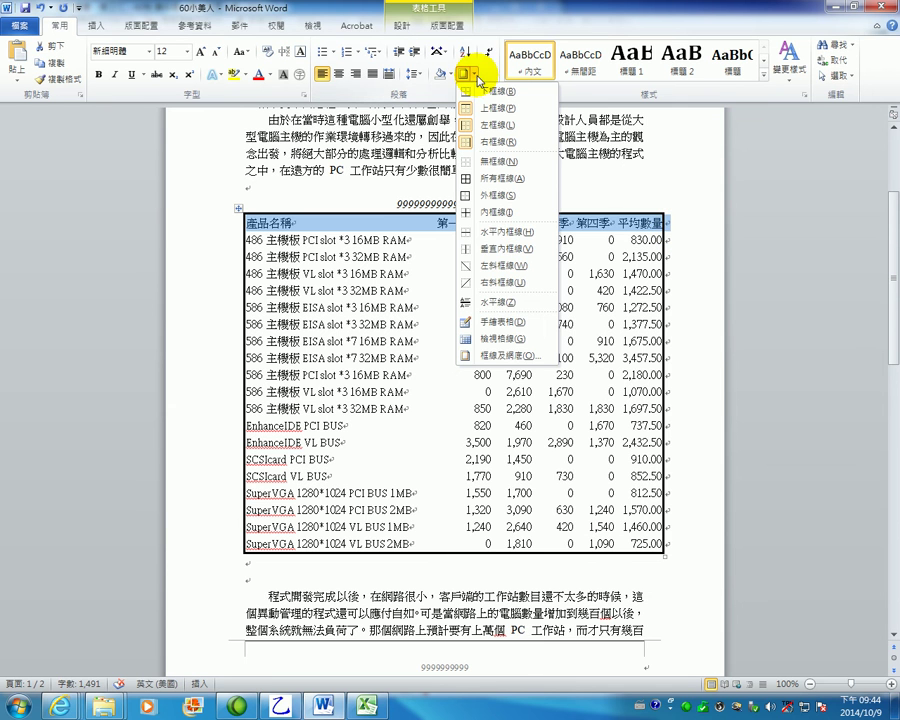
left_click(515, 356)
left_click(679, 210)
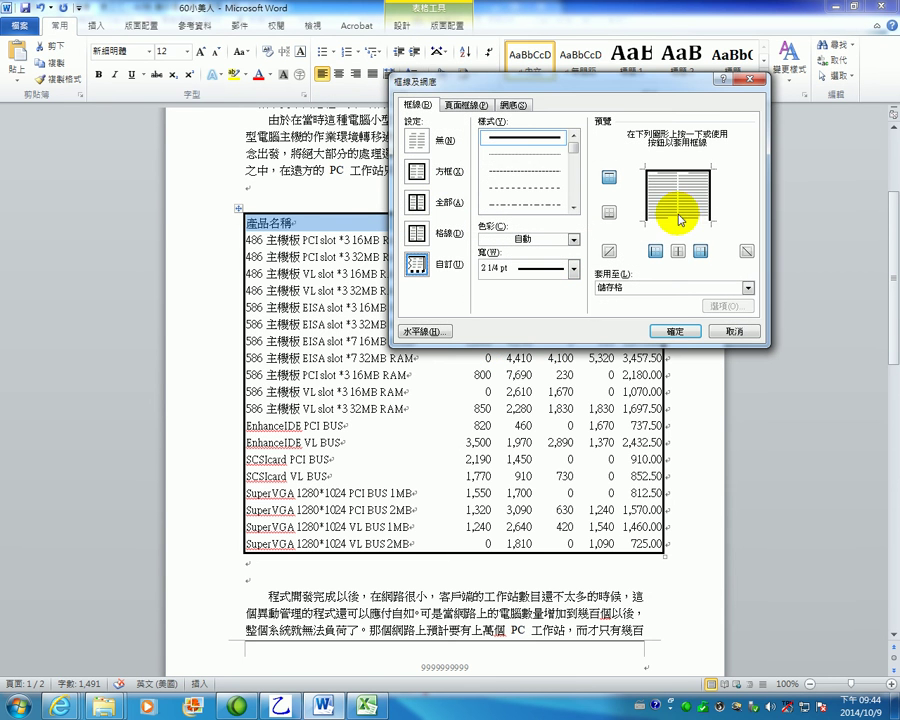
left_click(671, 333)
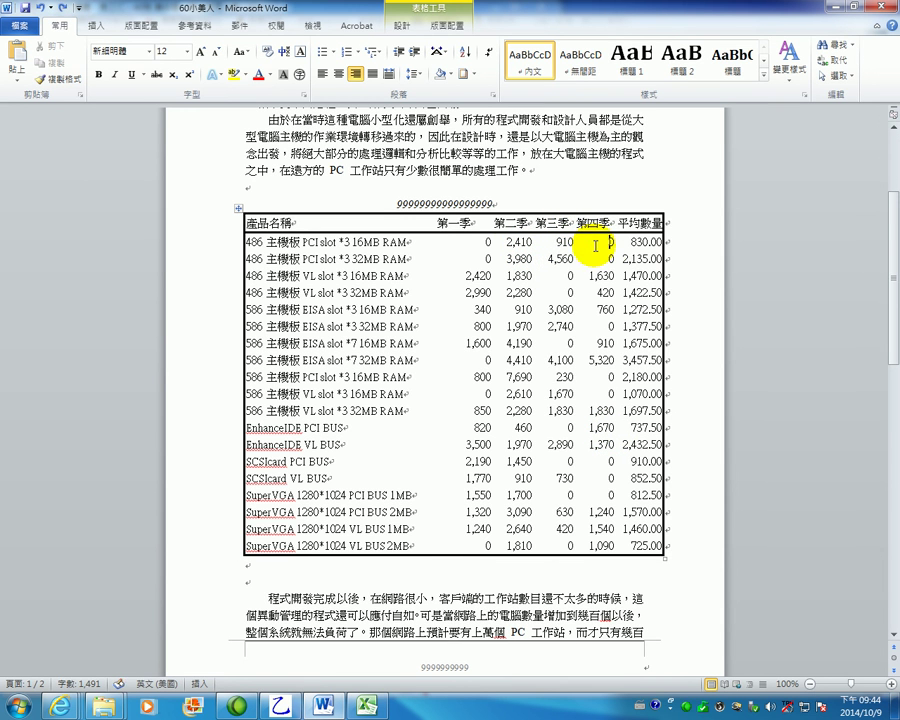
Right-align the 第一季 column heading in the sales table.
left_click(458, 222)
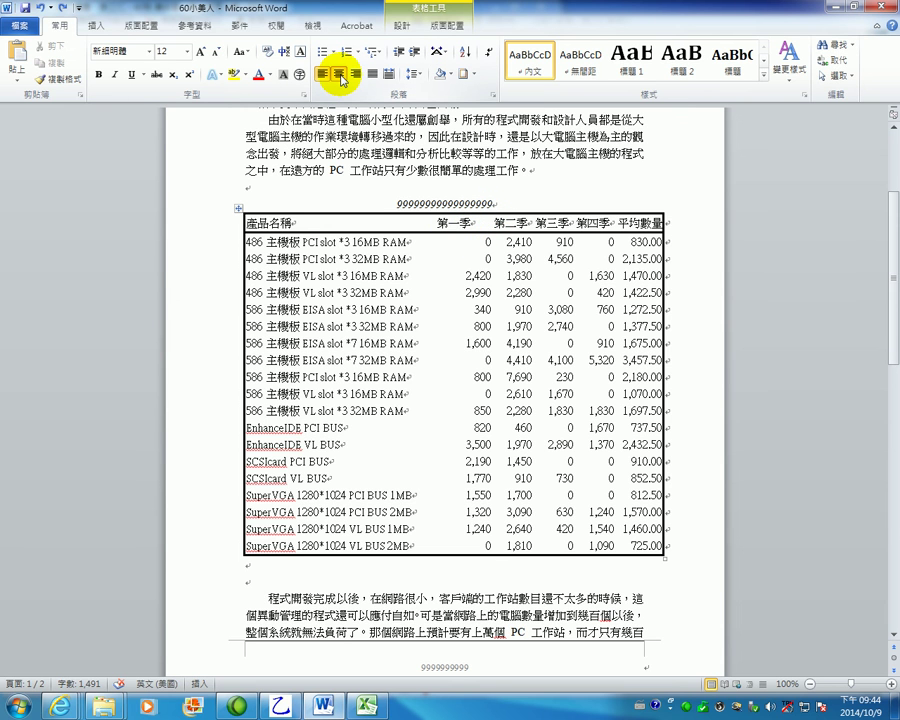
left_click(355, 73)
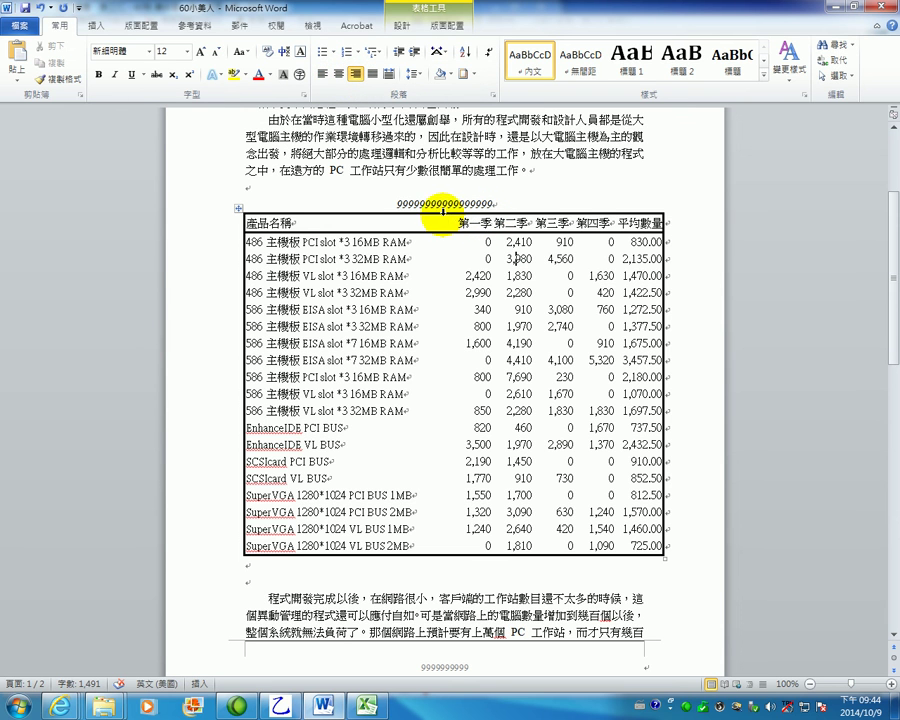
left_click_drag(443, 220, 609, 241)
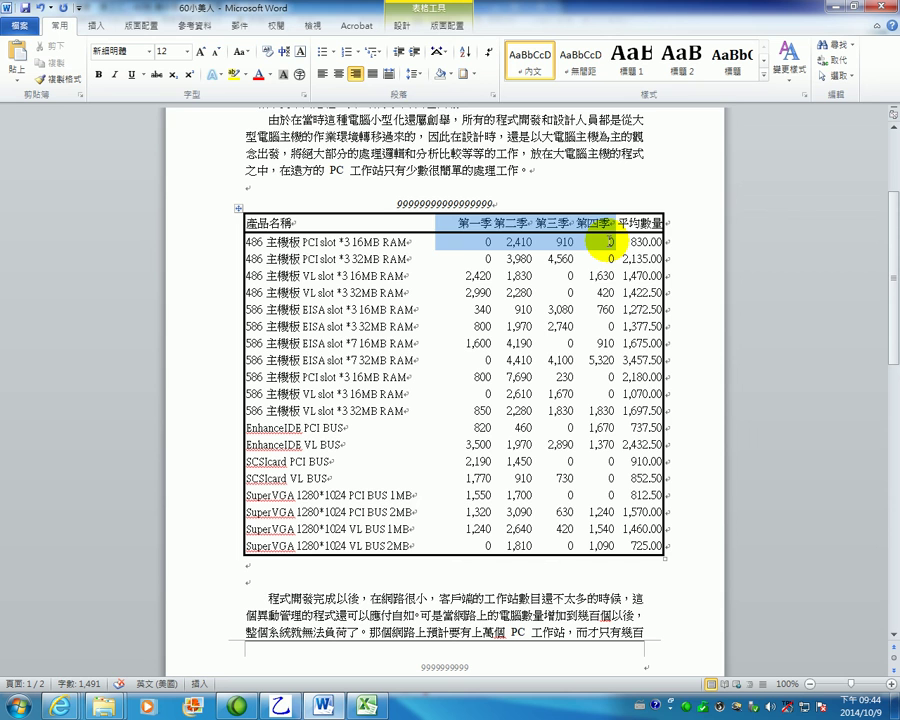
left_click(466, 242)
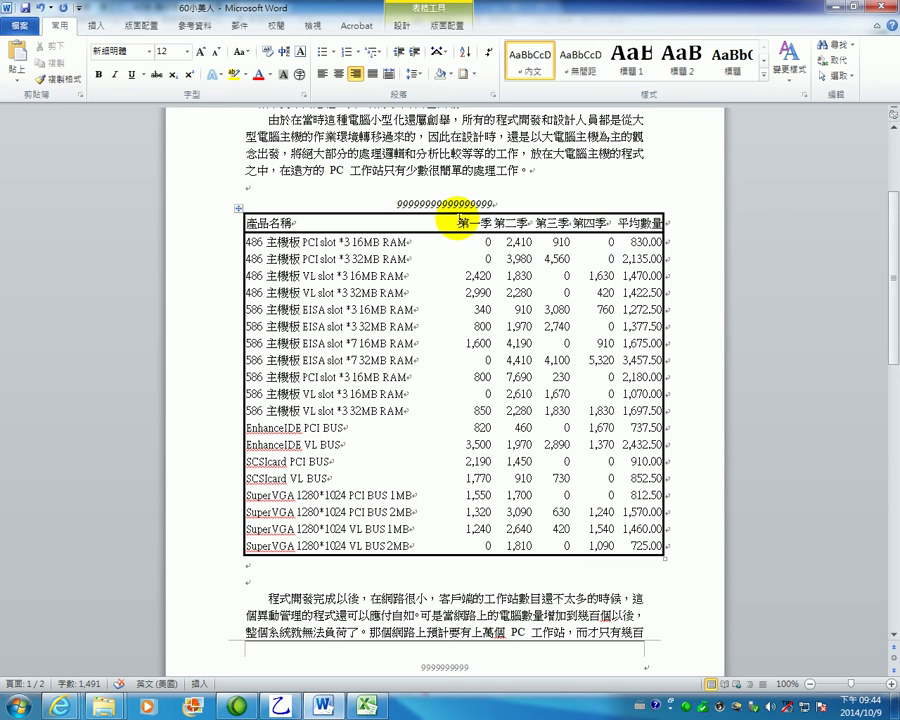